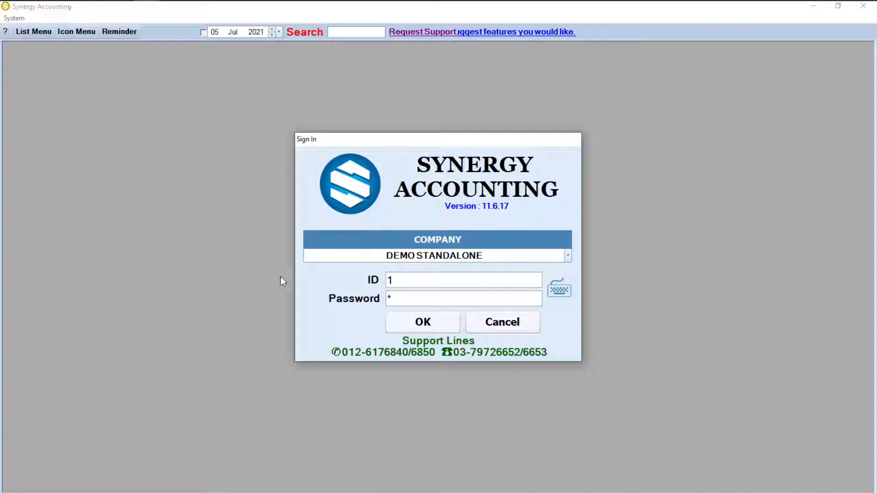
Step: Sign in to the DEMO STANDALONE company with its user ID and password
left_click(417, 323)
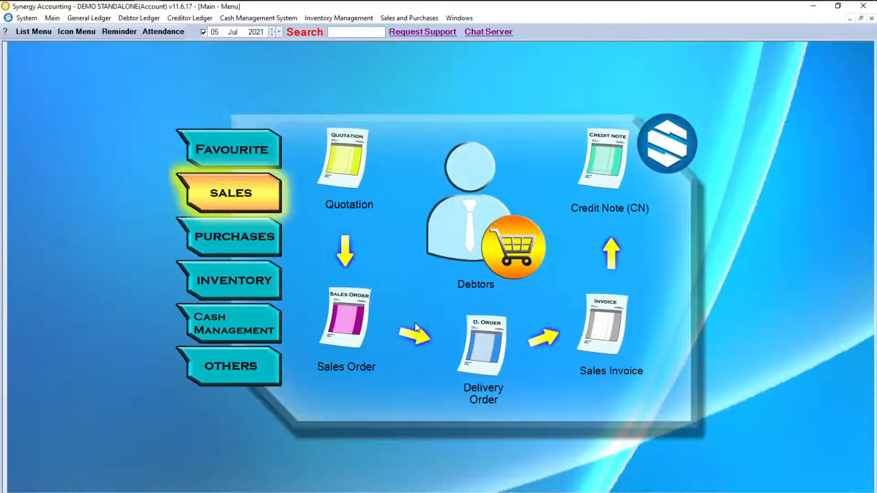
Step: Start a new inventory item with code A001 and description Charger
left_click(234, 284)
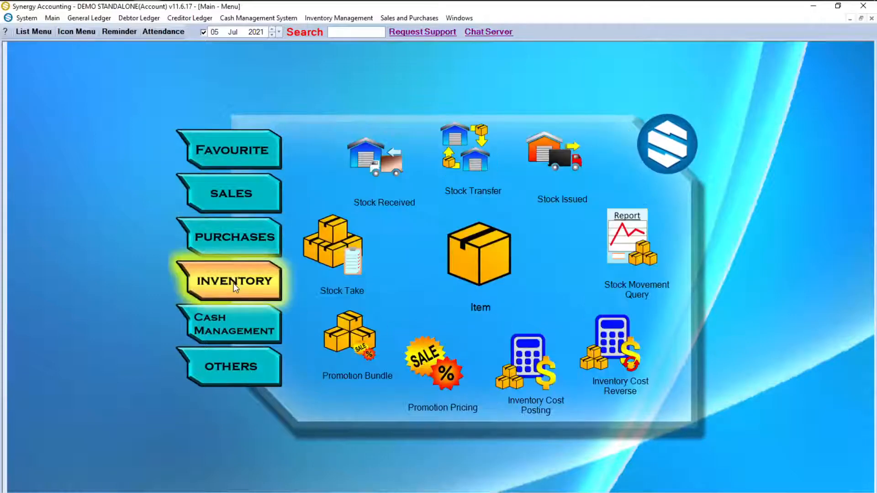
left_click(459, 262)
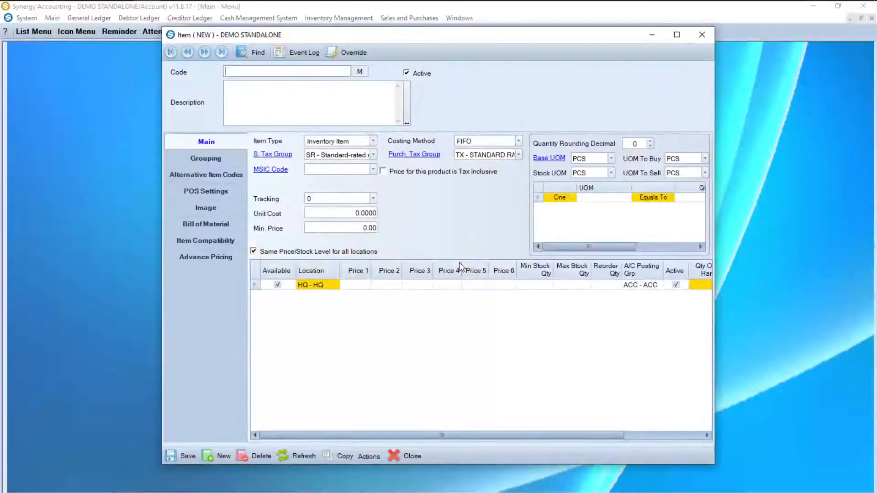
type("A001")
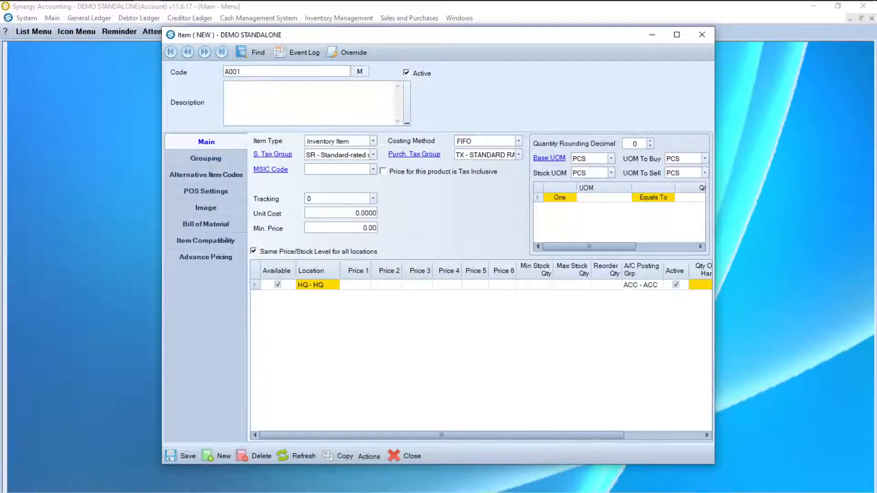
key("Tab")
type("Charger")
Step: Give the item unit cost 6, HQ Price 1 of 10 and minimum stock 10, then save and close
left_click(353, 215)
type("6")
left_click(356, 286)
type("10")
left_click(533, 285)
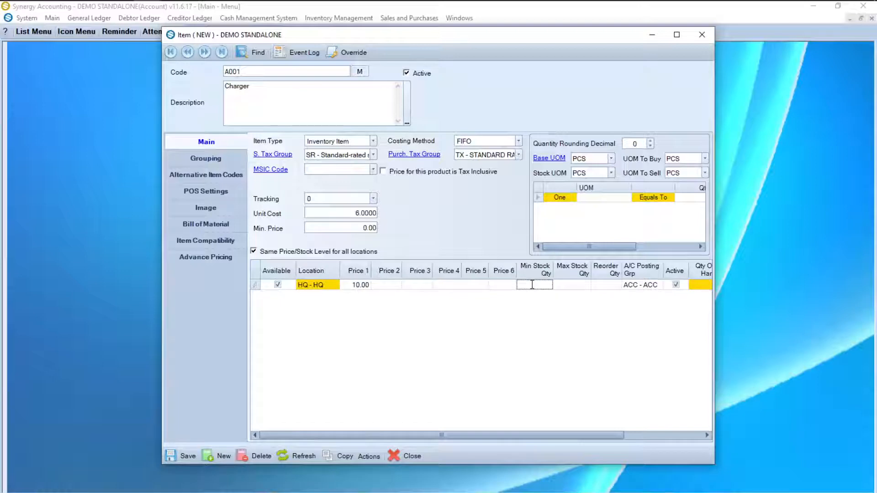
type("10")
left_click(184, 455)
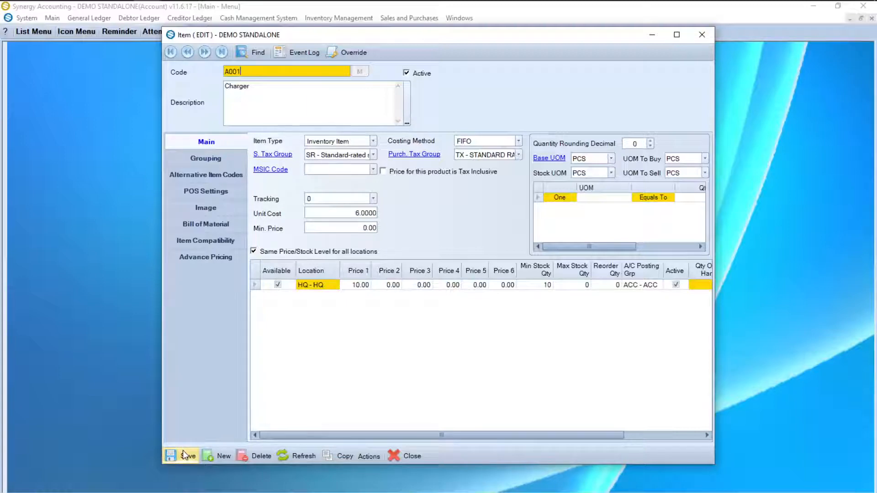
left_click(414, 456)
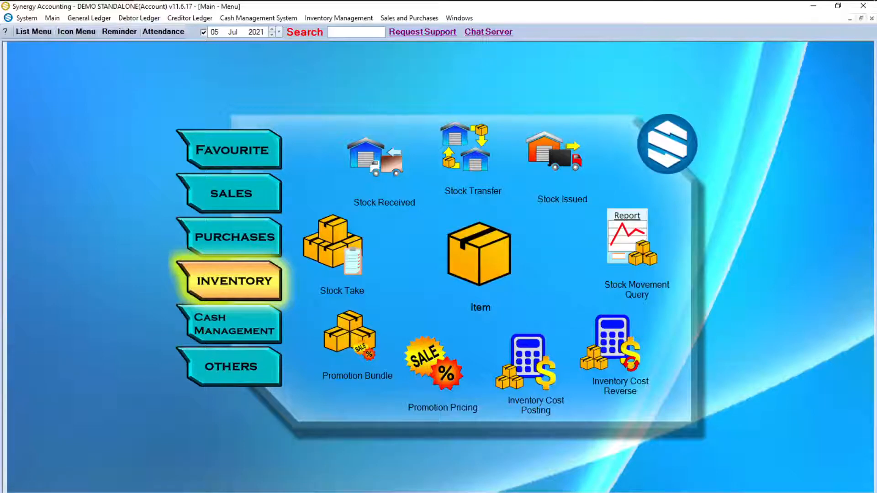
Step: Create creditor 'CREDITOR A' as both code and name under TC - Trade Creditors, then save and close
left_click(224, 243)
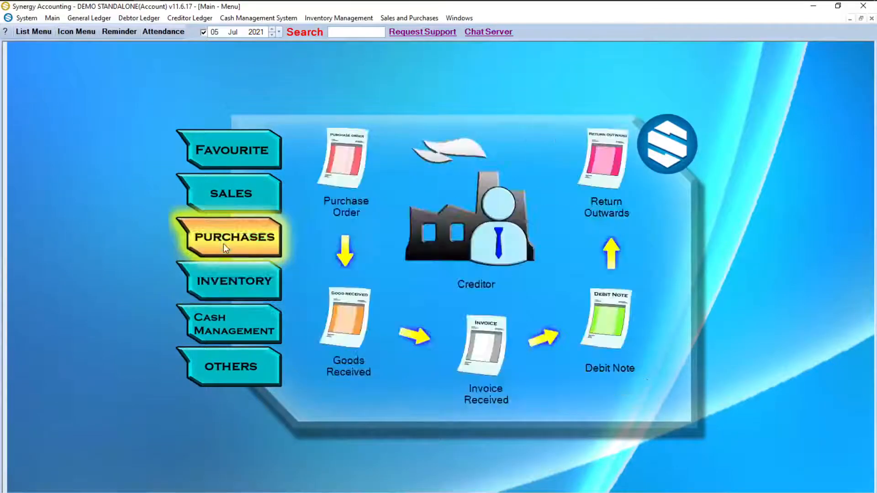
left_click(484, 228)
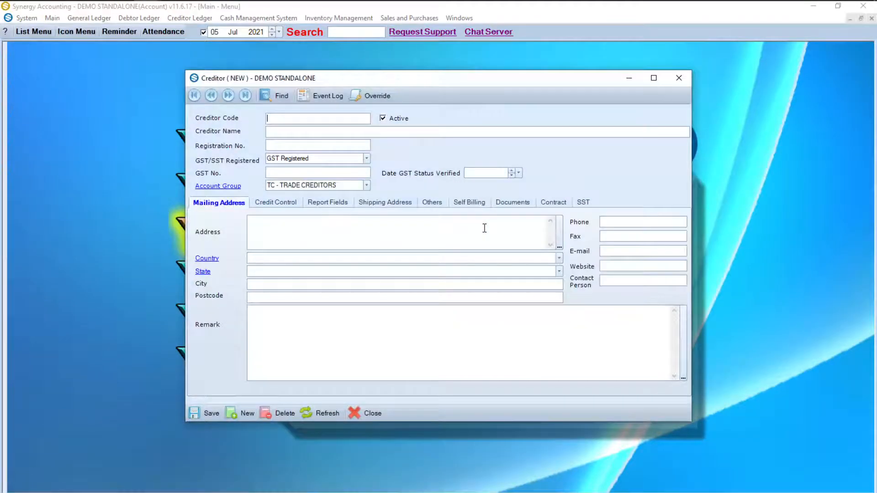
type("CREDITOR A")
key("Tab")
type("CREDITOR A")
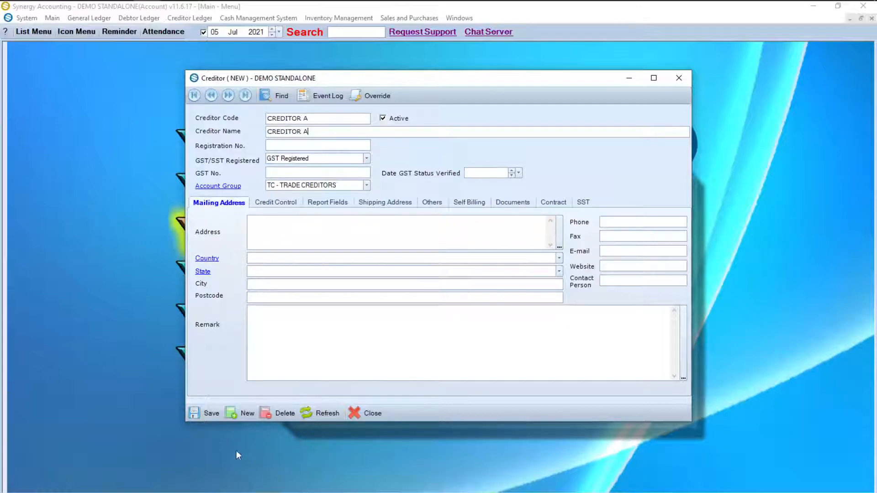
left_click(196, 421)
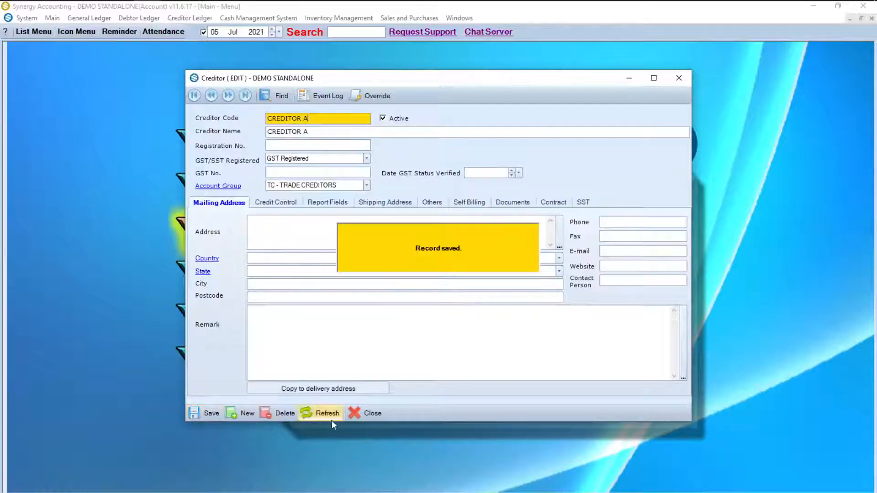
left_click(363, 418)
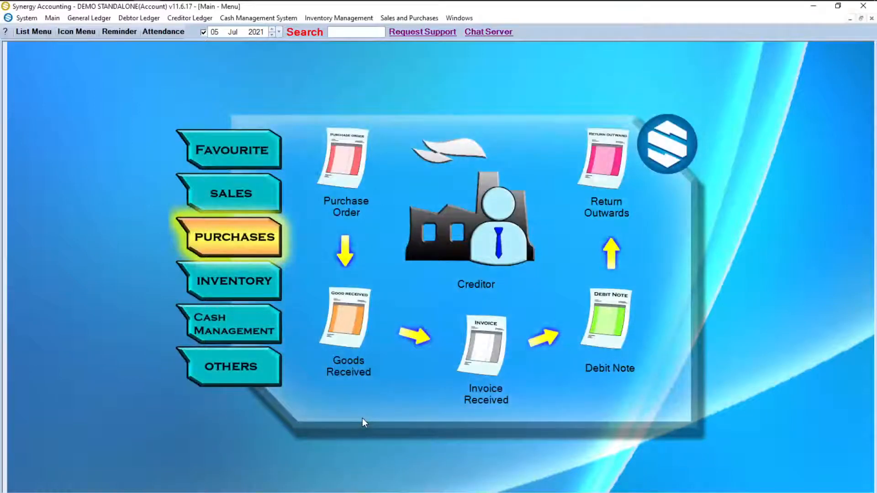
Step: Start a purchase order dated 05 Jul 2021 for creditor 001
left_click(351, 158)
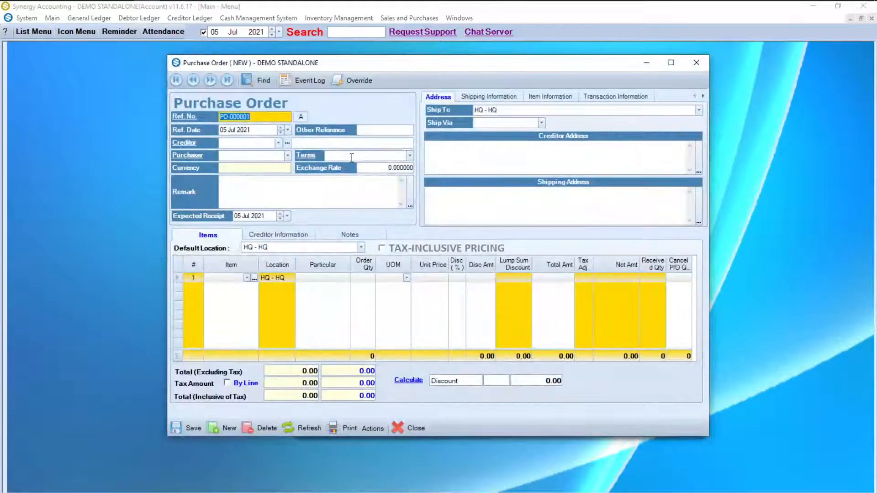
left_click(289, 129)
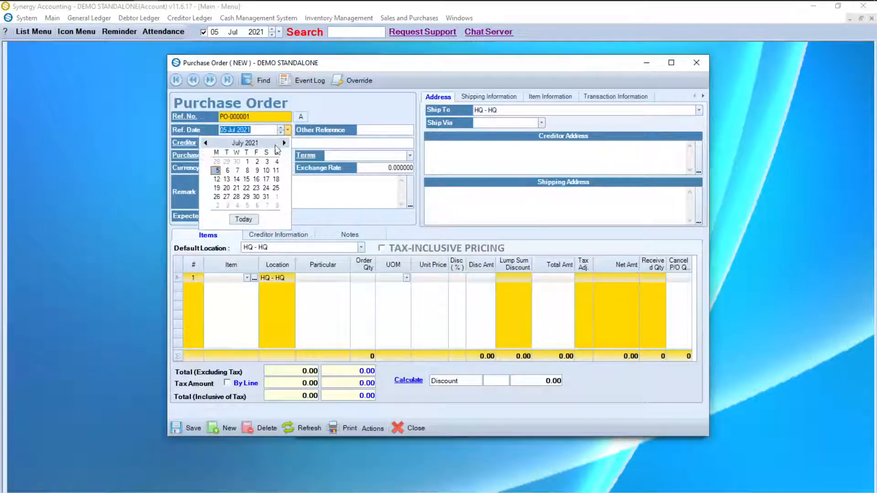
left_click(220, 172)
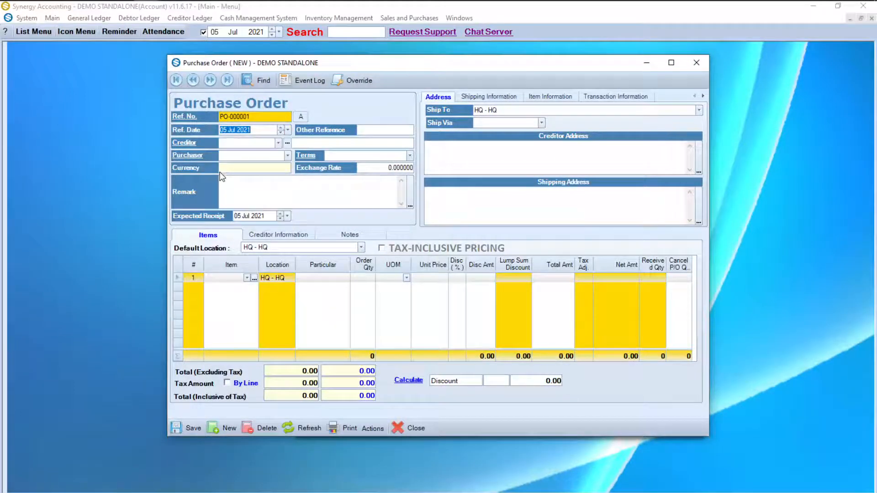
left_click(278, 143)
left_click(252, 165)
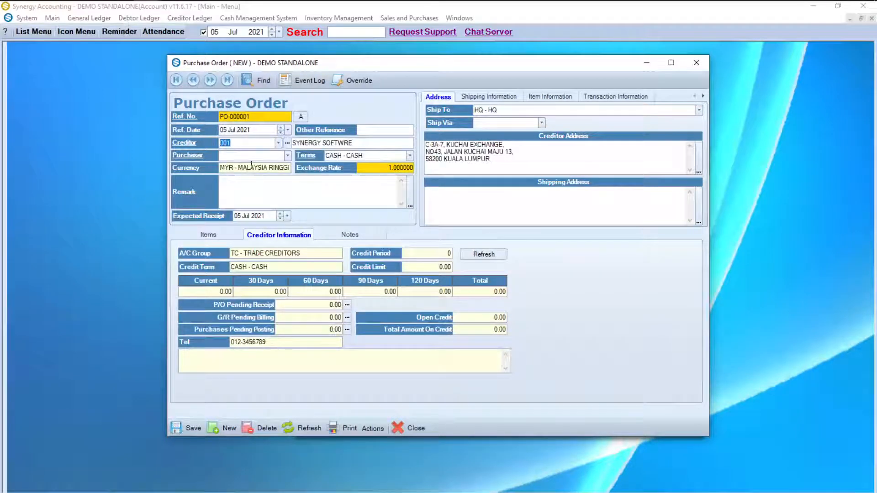
Step: Add 100 PCS of item A001 Charger at 6.00 (total 600.00) and save the order
left_click(215, 235)
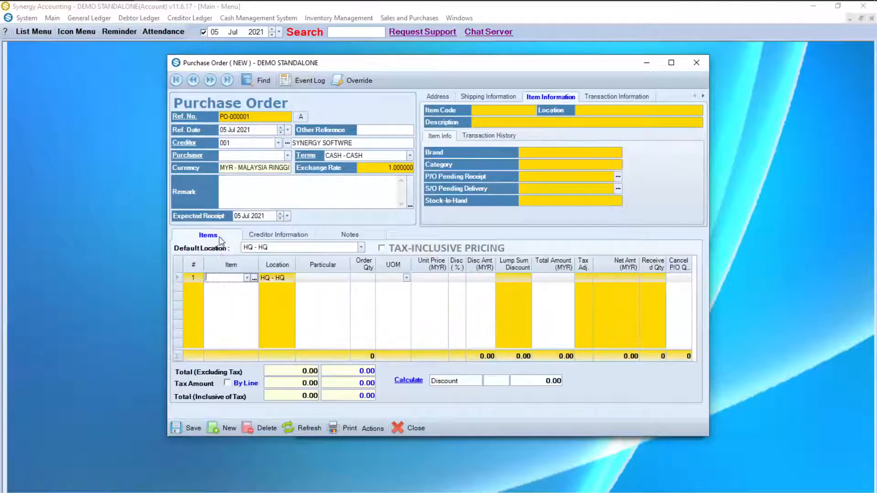
left_click(248, 278)
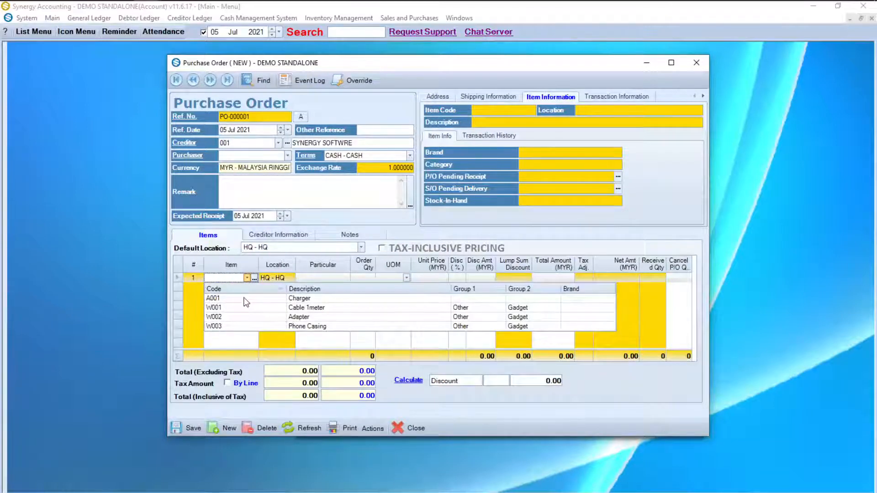
left_click(246, 302)
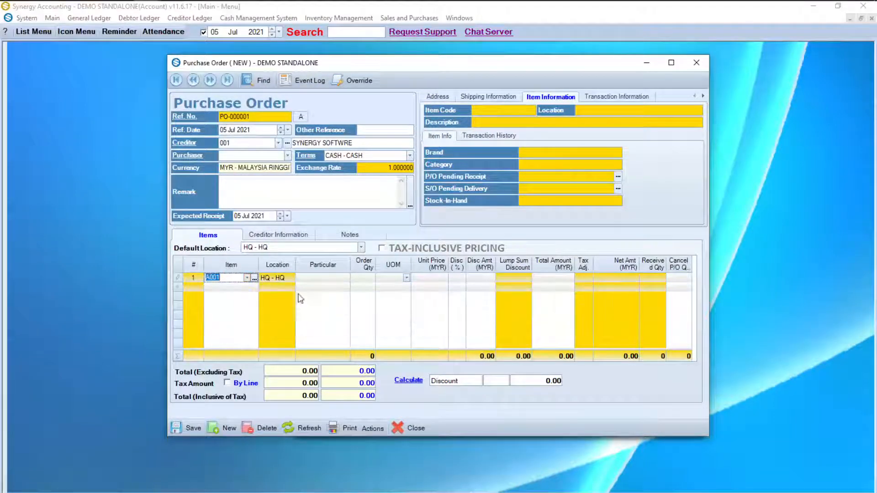
left_click(365, 277)
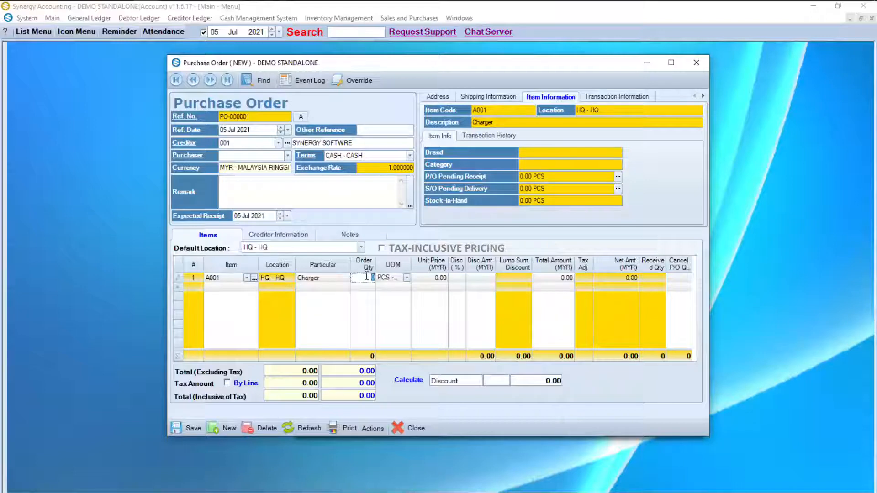
type("100")
left_click(423, 277)
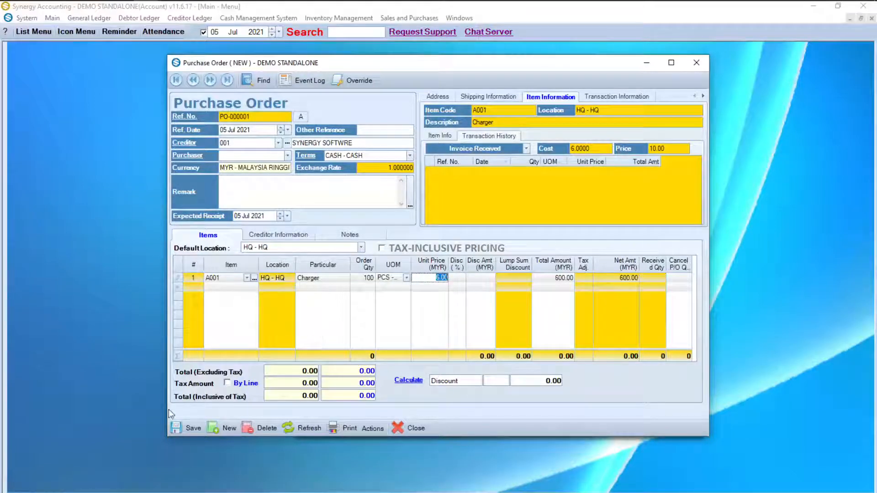
left_click(181, 430)
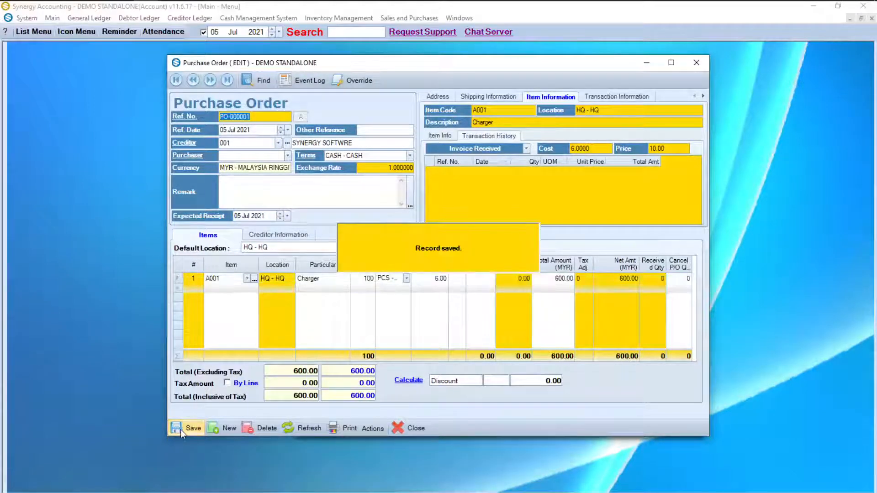
left_click(339, 430)
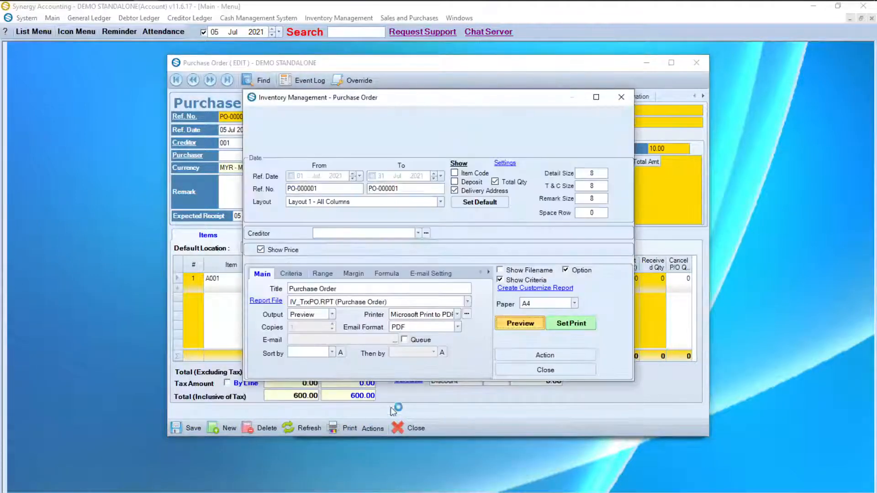
left_click(508, 326)
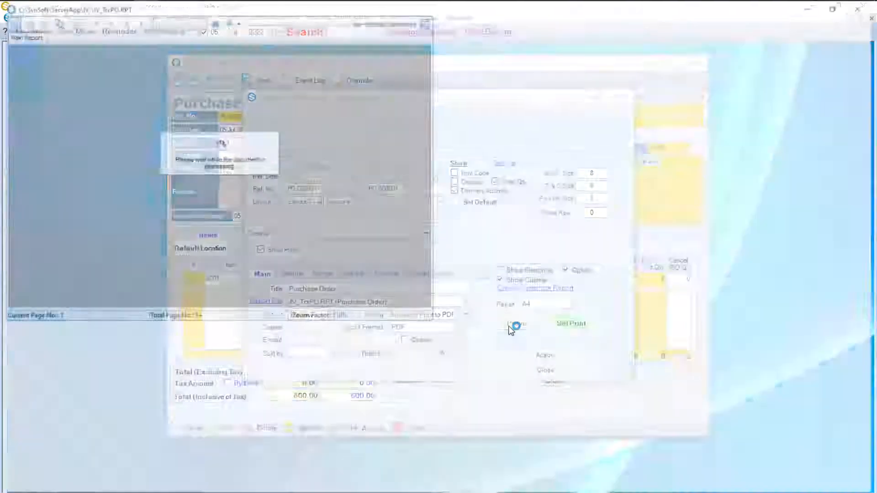
scroll(511, 330, "down", 6)
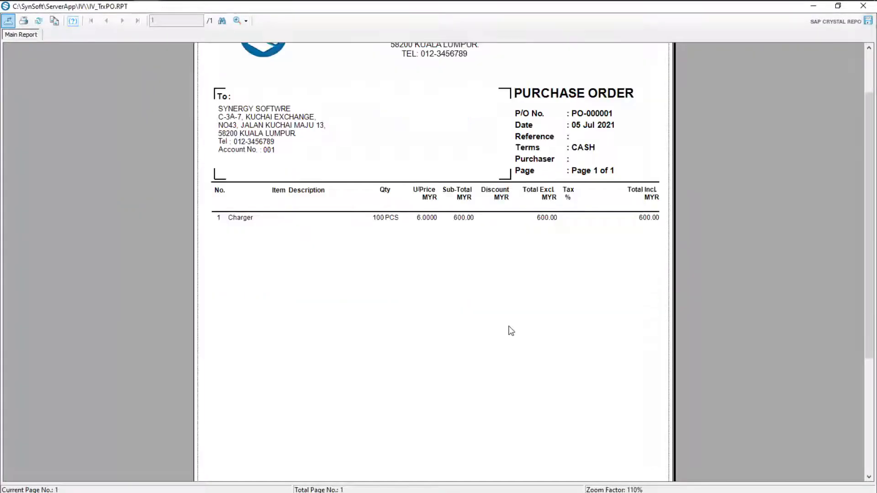
scroll(511, 331, "up", 6)
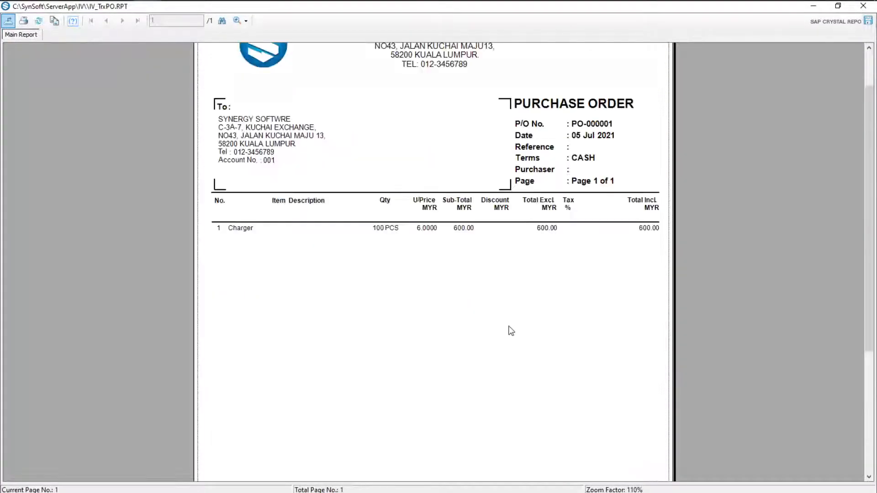
left_click(867, 10)
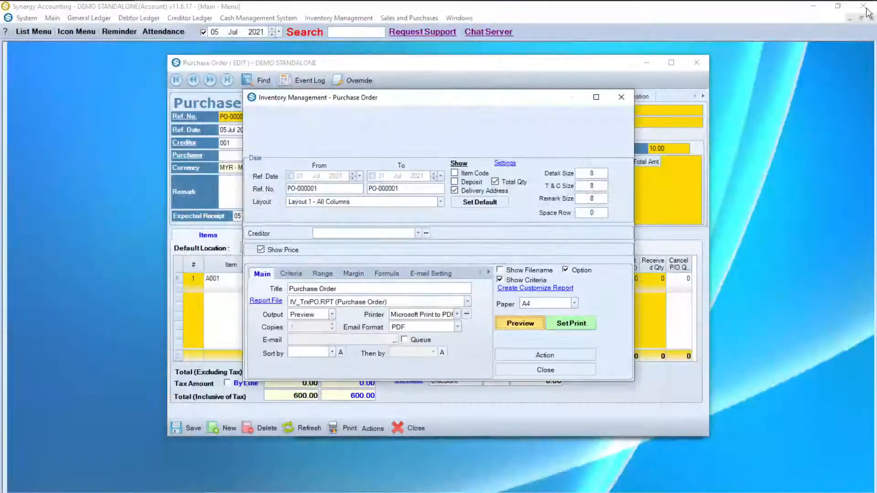
key("Escape")
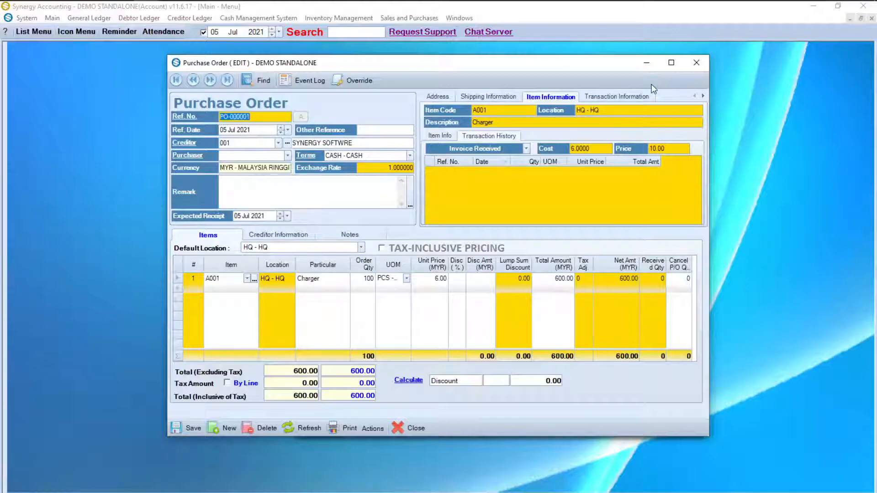
Step: Convert PO-000001 into invoice IR-0000001 dated 10 Jul 2021, post it, then close both windows
left_click(379, 429)
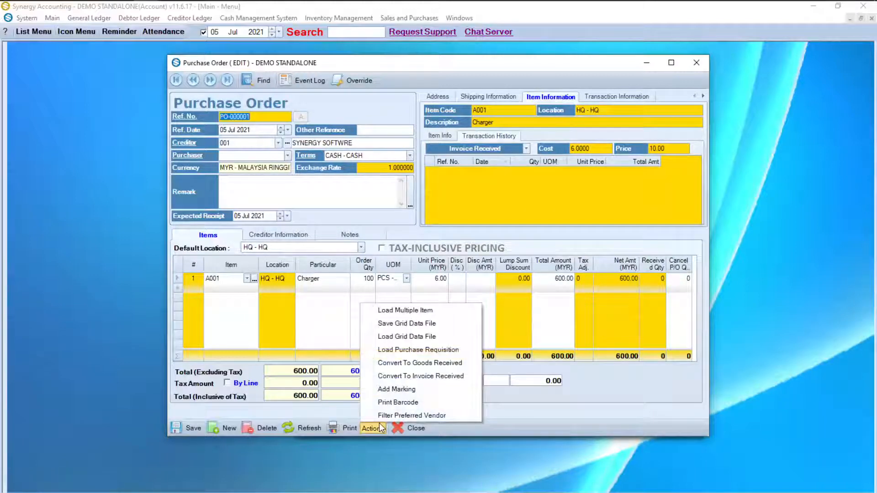
left_click(439, 380)
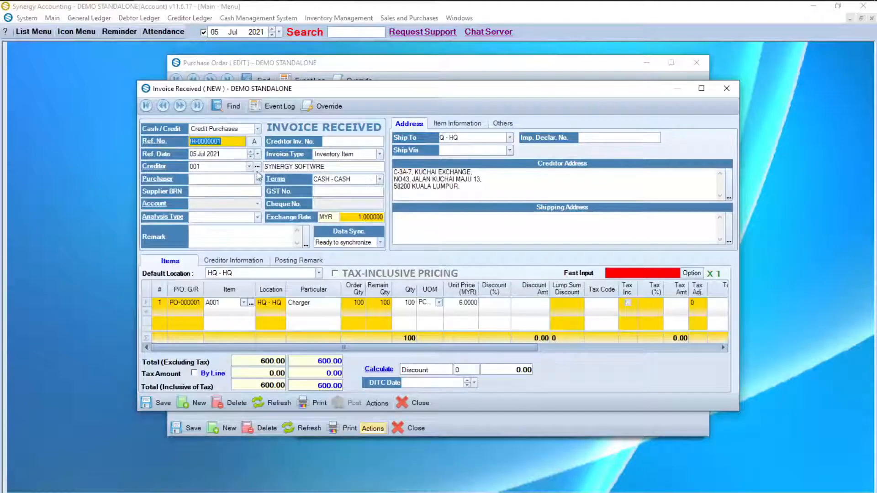
left_click(259, 154)
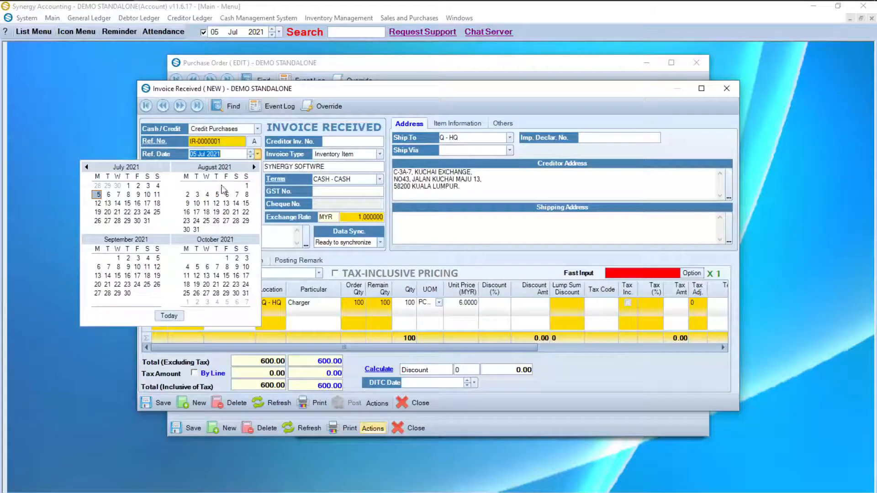
left_click(139, 197)
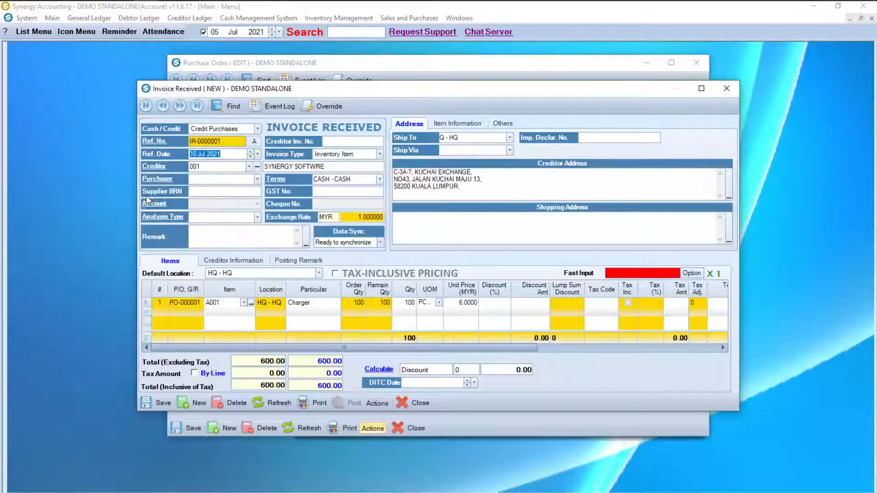
left_click(155, 404)
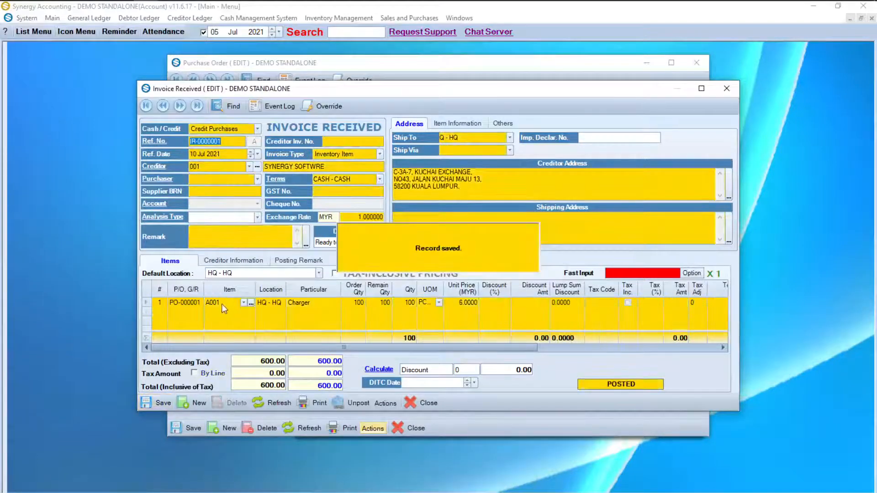
left_click(222, 303)
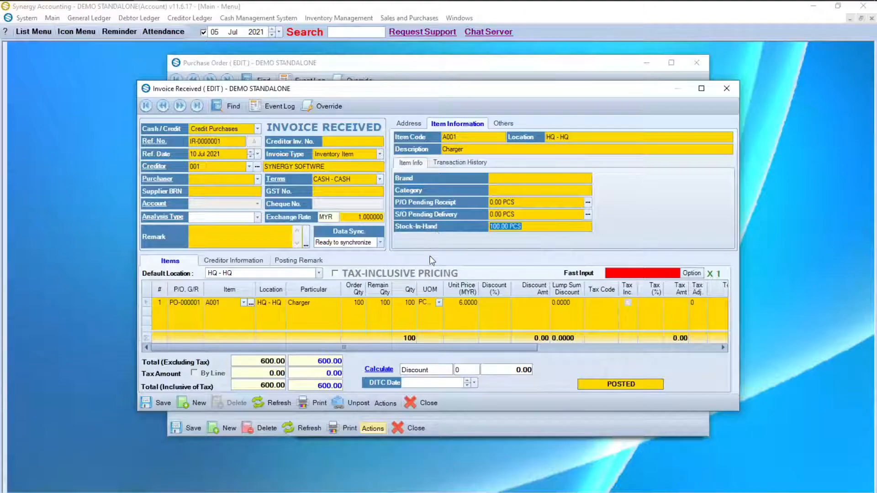
left_click(414, 403)
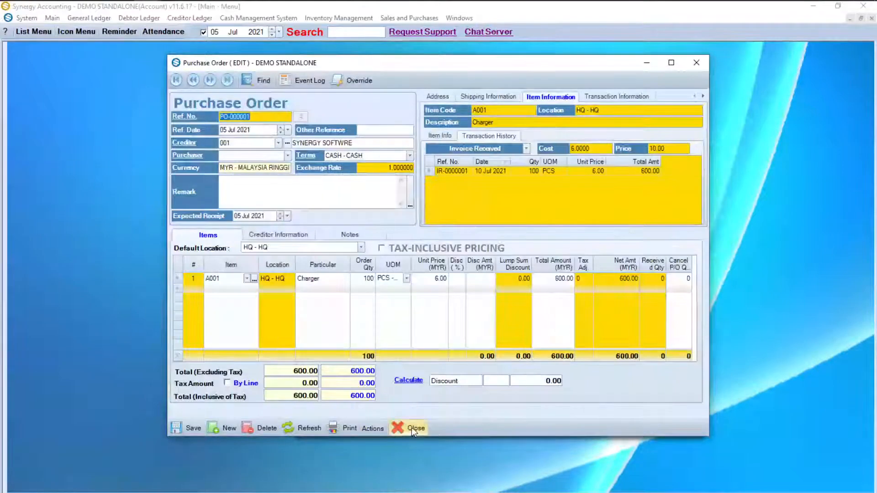
left_click(412, 429)
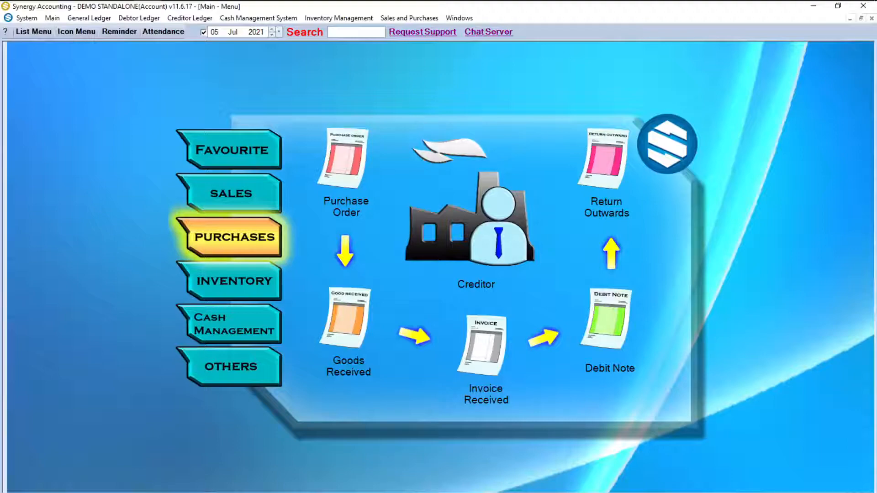
Step: Create bank payment PV-000004 of 600 to creditor 001 SYNERGY SOFTWRE, dated 11 Jul 2021
left_click(274, 315)
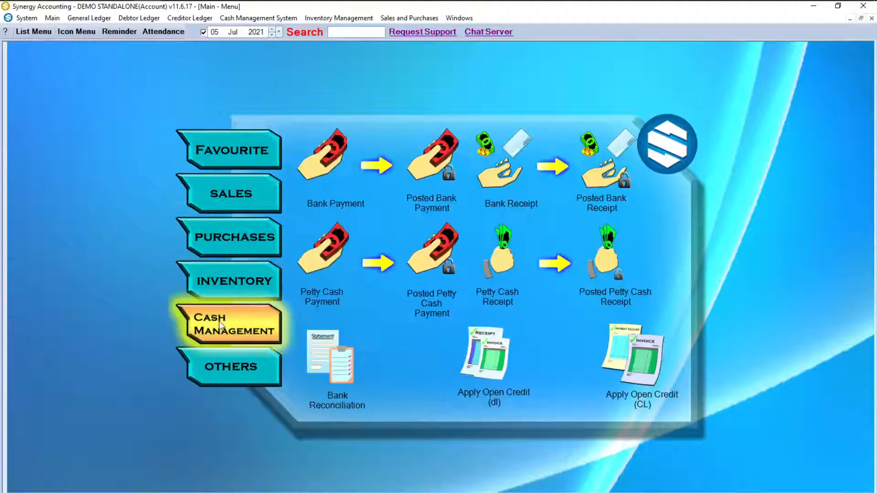
left_click(335, 168)
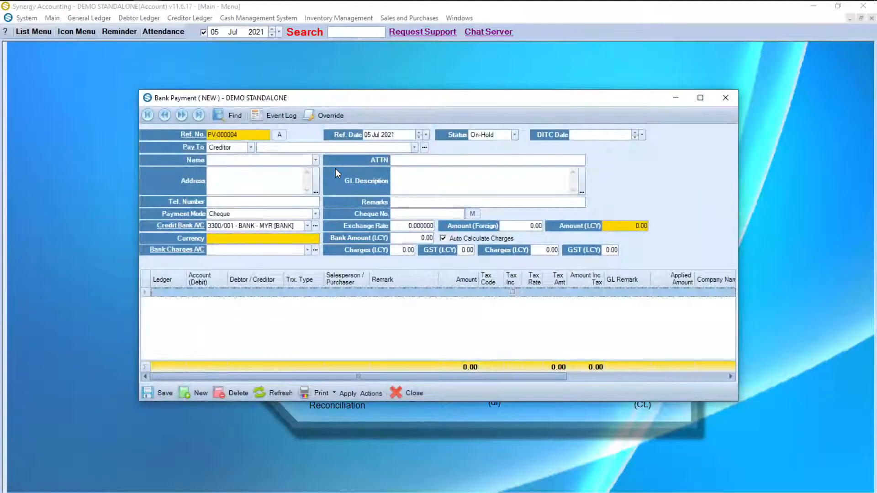
left_click(415, 147)
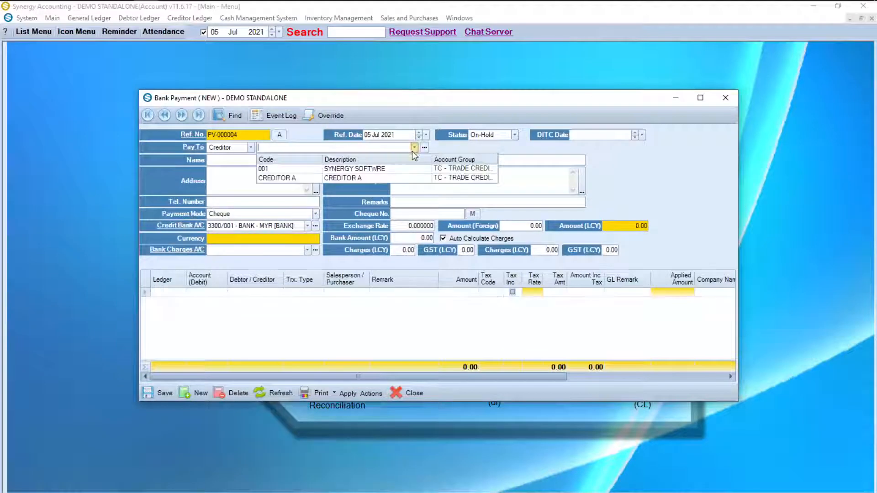
left_click(383, 169)
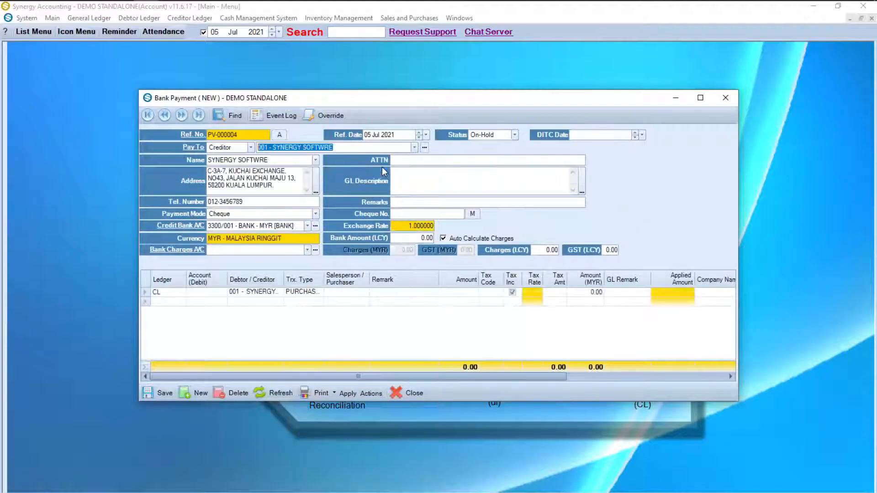
left_click(426, 135)
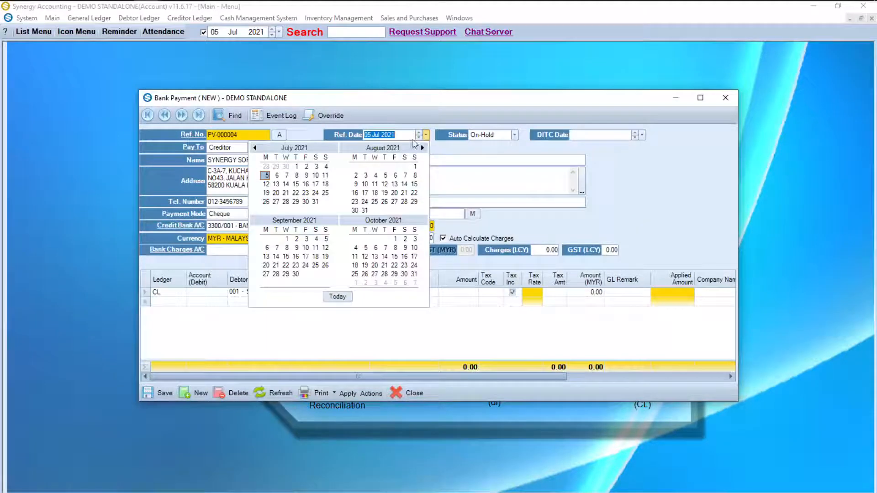
left_click(325, 175)
left_click(408, 235)
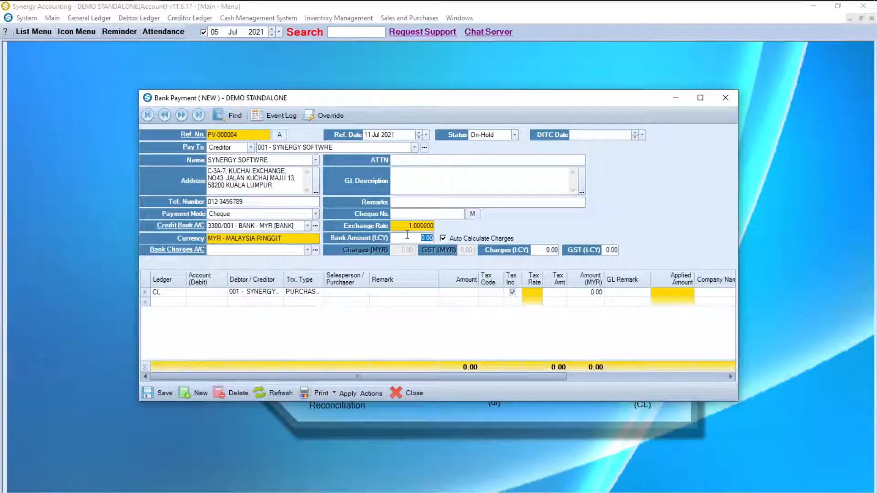
type("600")
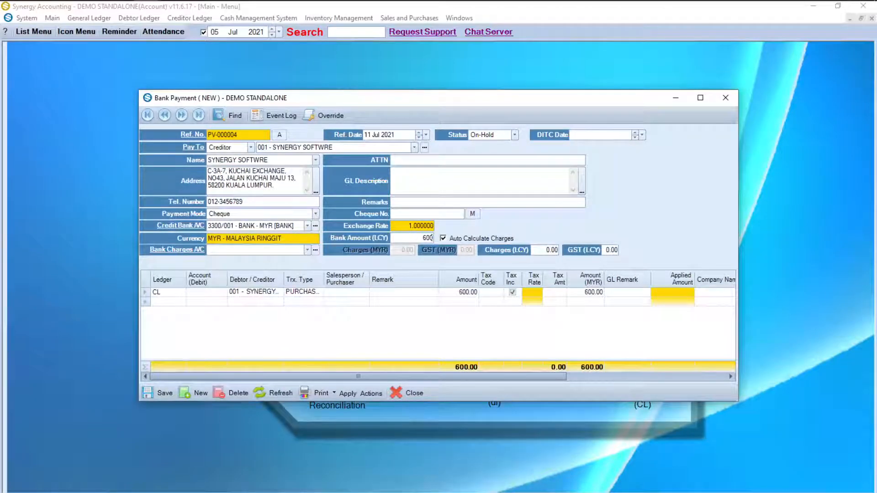
left_click(352, 391)
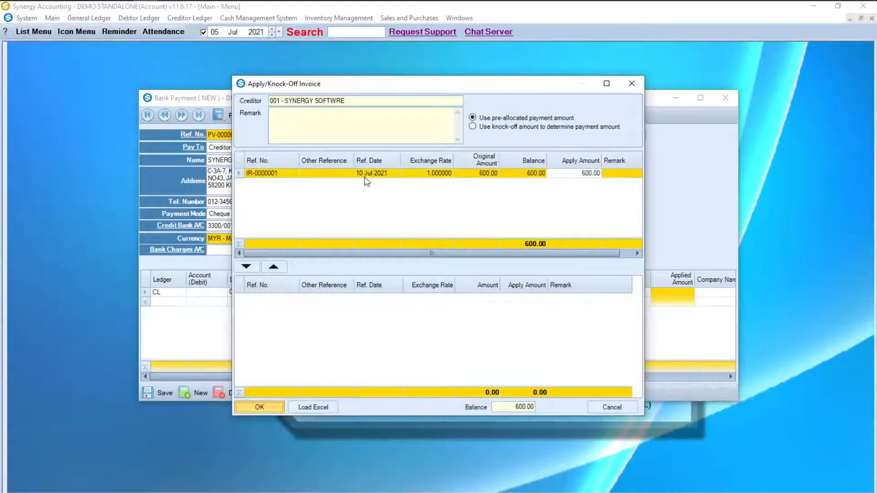
Step: Knock off invoice IR-0000001 with the 600.00 payment and save PV-000004 as posted
double_click(365, 176)
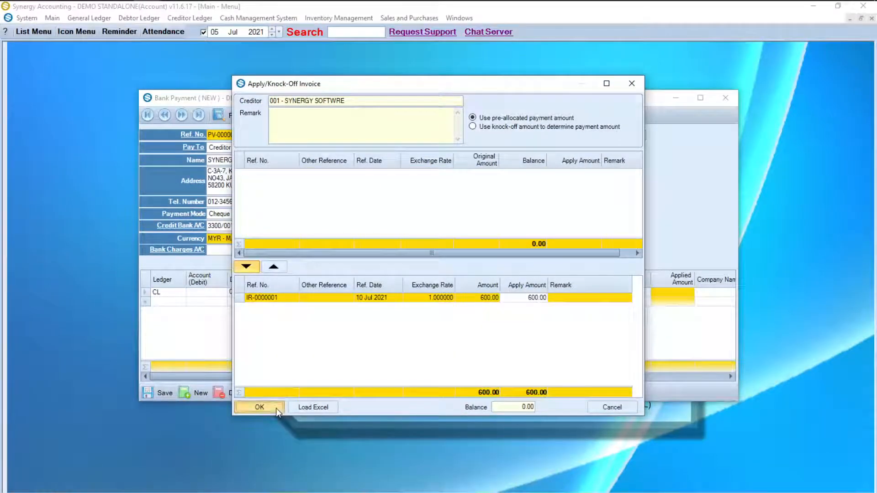
left_click(259, 407)
left_click(147, 393)
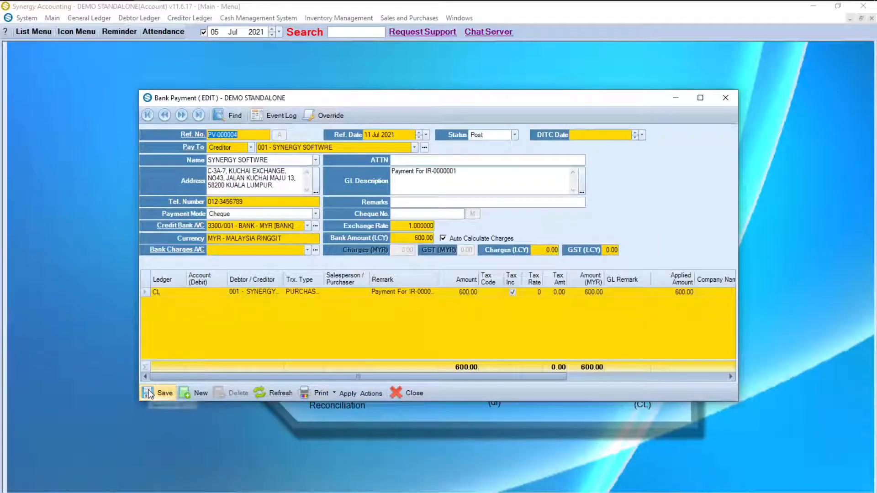
Step: Preview payment voucher PV-000004 for MYR 600.00, then close the preview and the bank payment
left_click(319, 395)
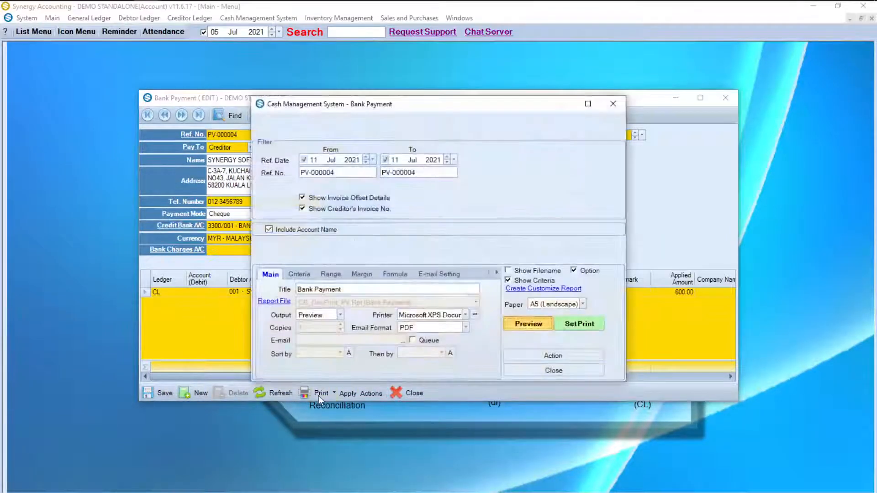
left_click(519, 324)
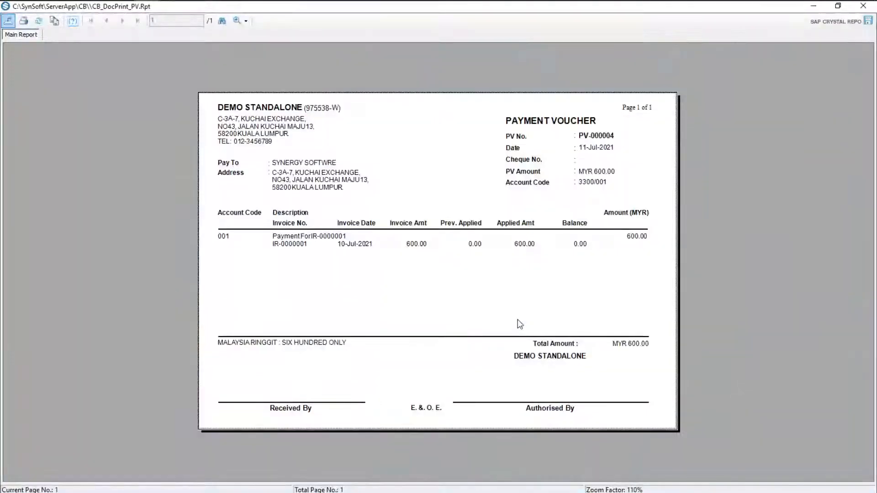
left_click(864, 5)
left_click(615, 107)
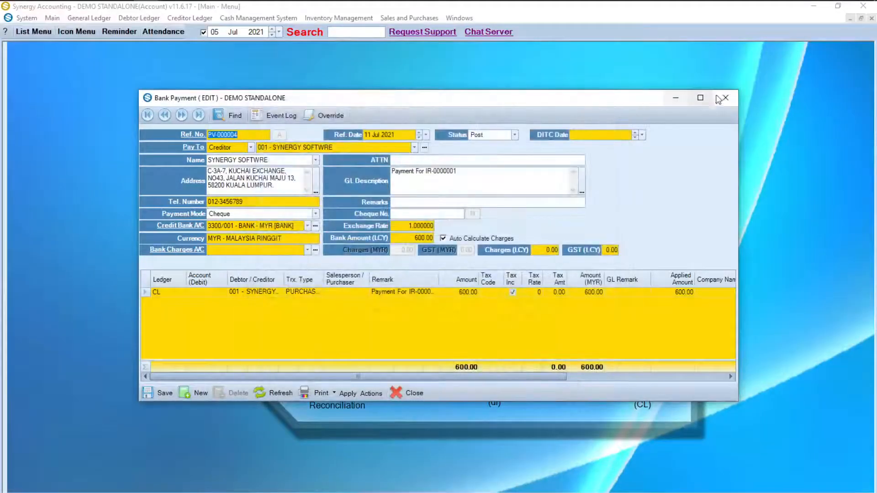
left_click(725, 97)
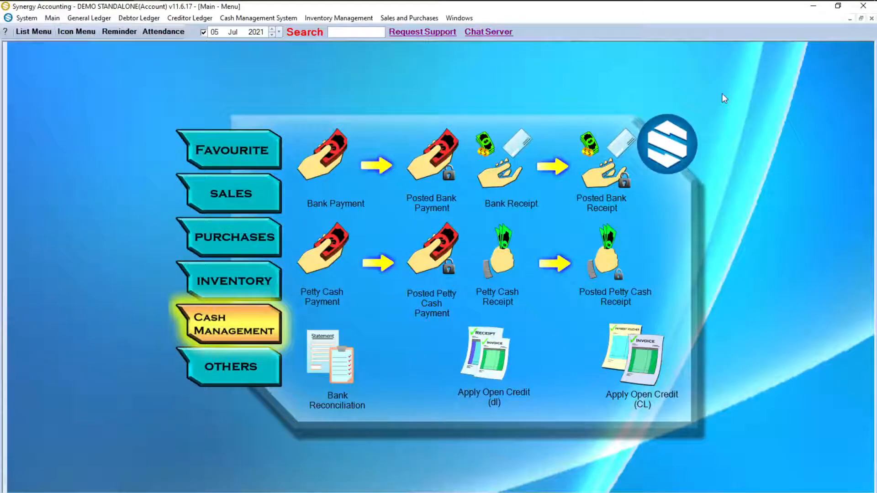
Step: Start a 300 bank payment to Other payee TNB, dated 31 Jul 2021
left_click(341, 154)
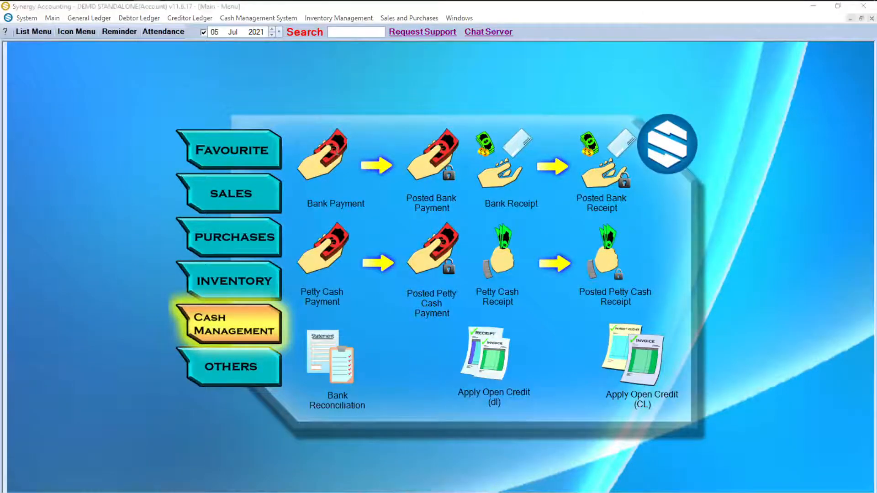
left_click(249, 147)
left_click(216, 177)
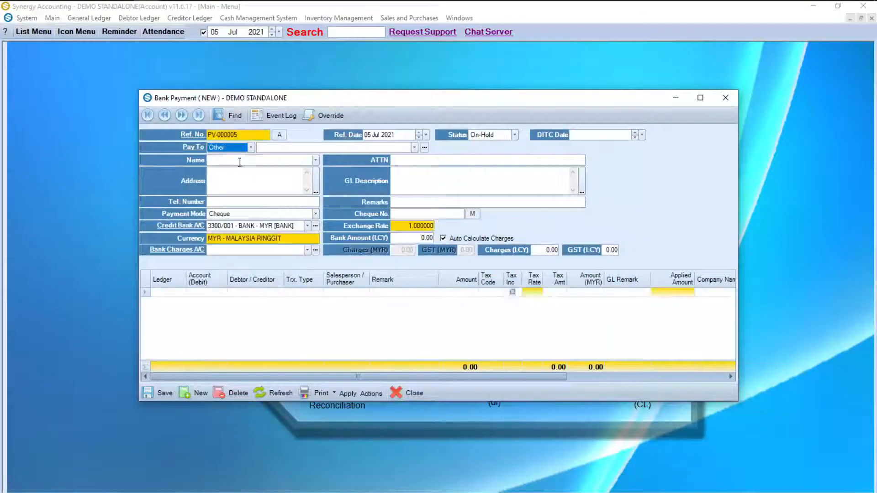
left_click(241, 161)
type("TNB")
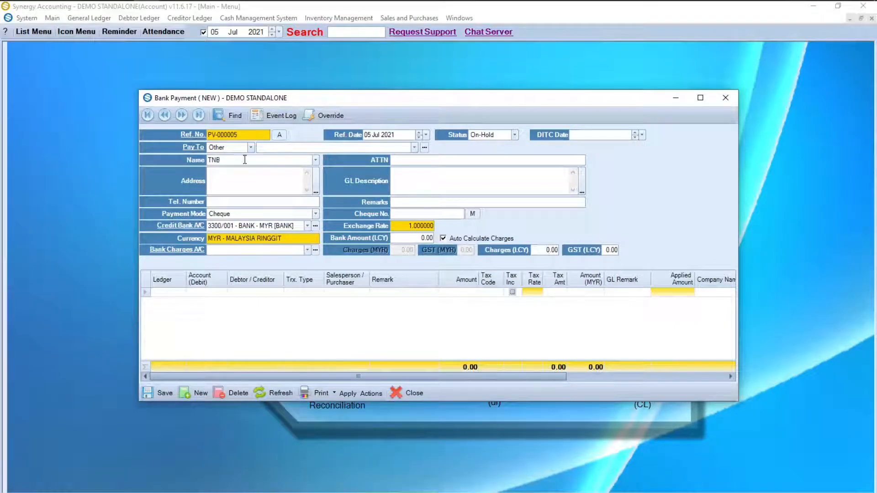
left_click(427, 135)
left_click(315, 210)
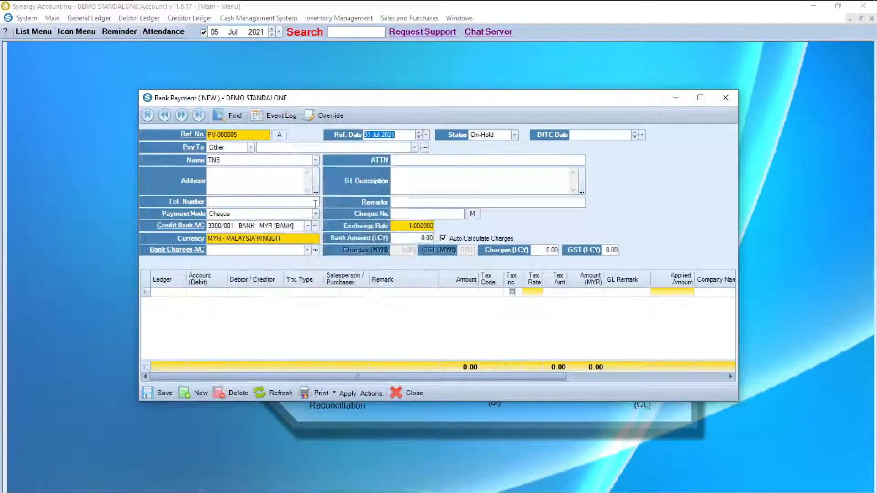
left_click(415, 240)
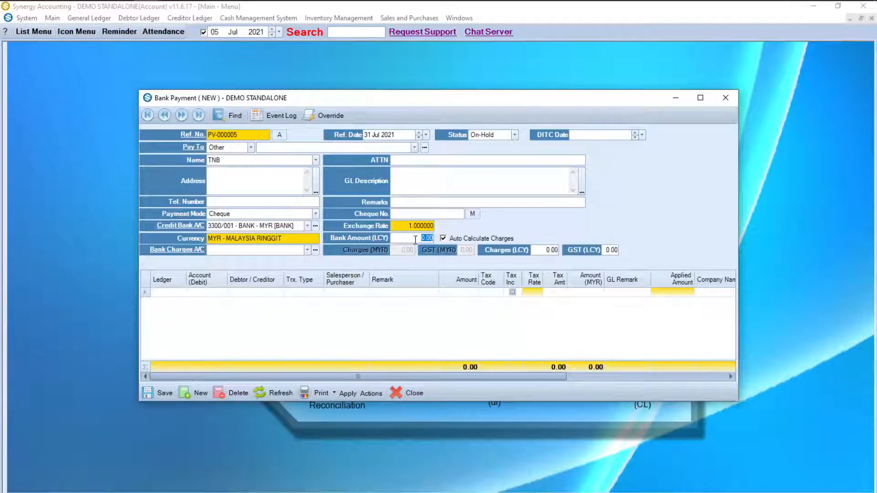
type("300")
Step: Charge it to ELECTRICITY as 'ELECTRICITY BILL FOR JULY', then post, save and close it
left_click(221, 296)
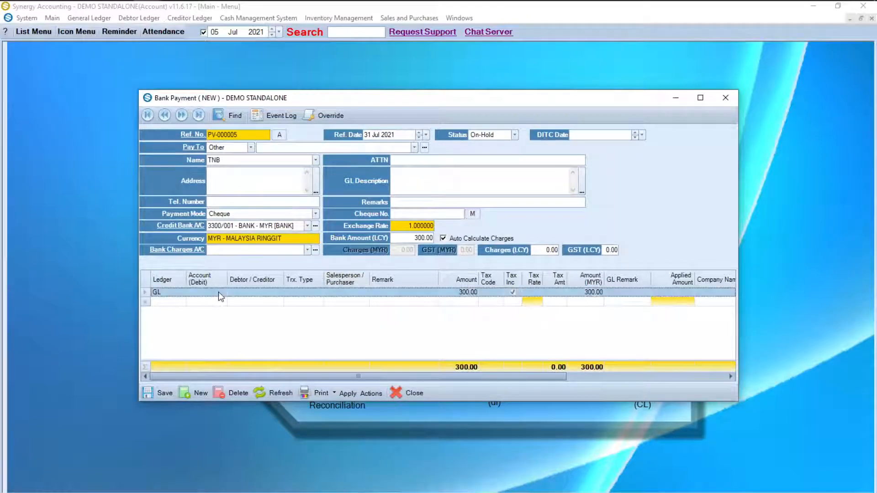
left_click(216, 293)
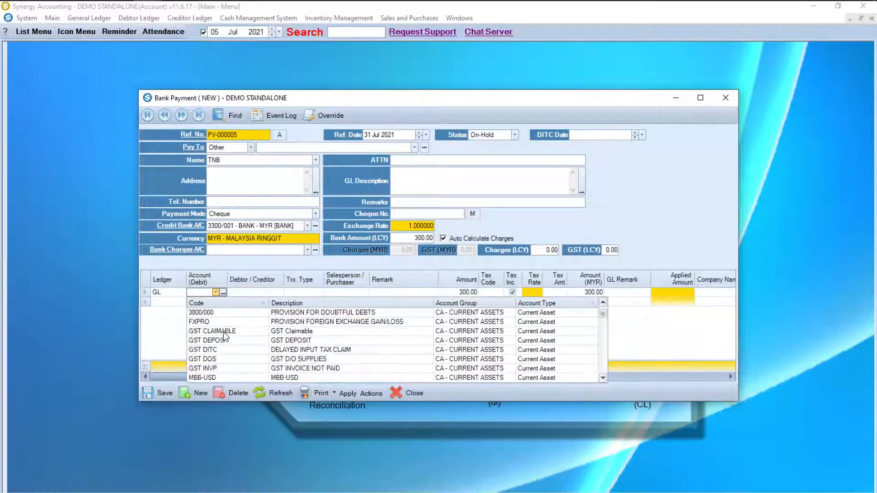
scroll(224, 338, "down", 10)
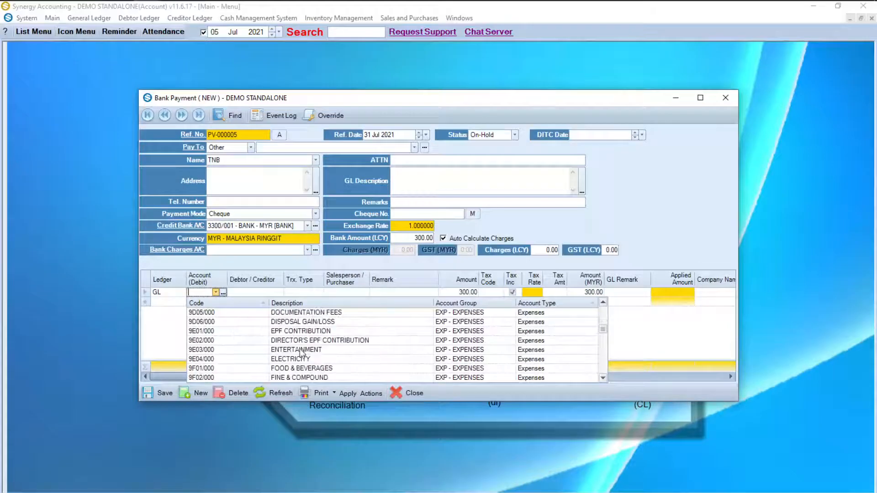
left_click(326, 360)
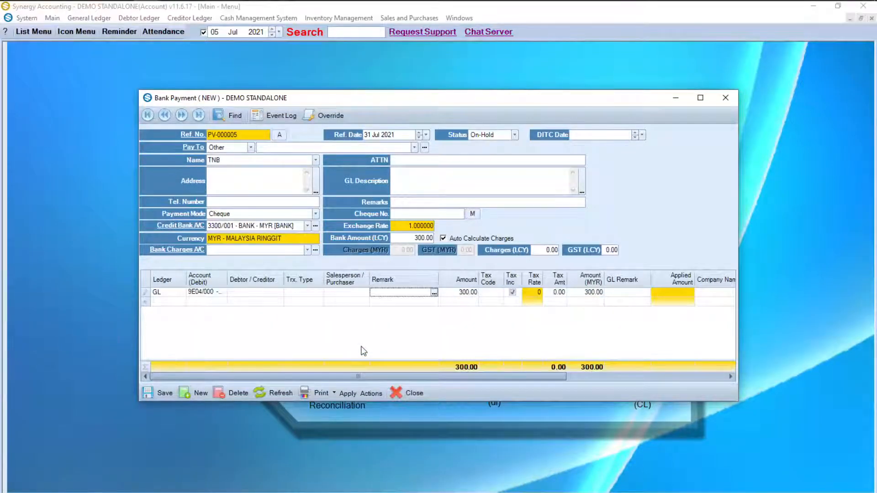
type("ELECTRI")
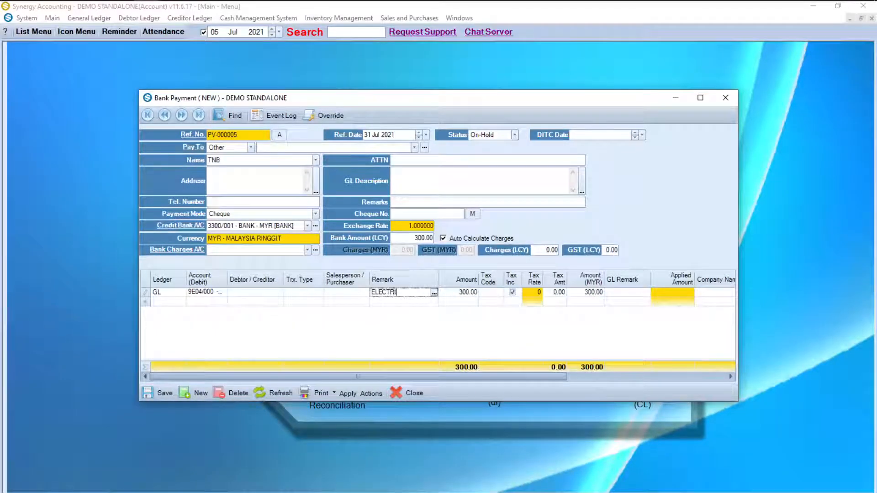
type("CITY BILL FOR JU")
type("LY")
left_click(480, 135)
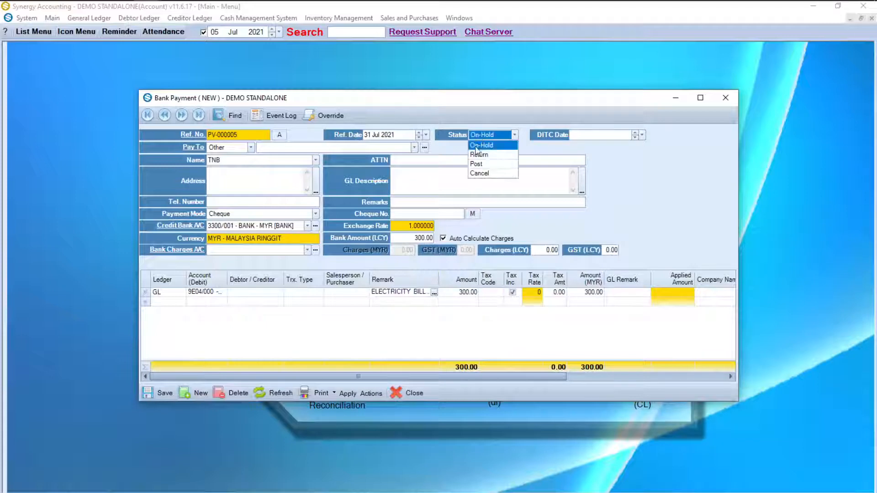
left_click(478, 165)
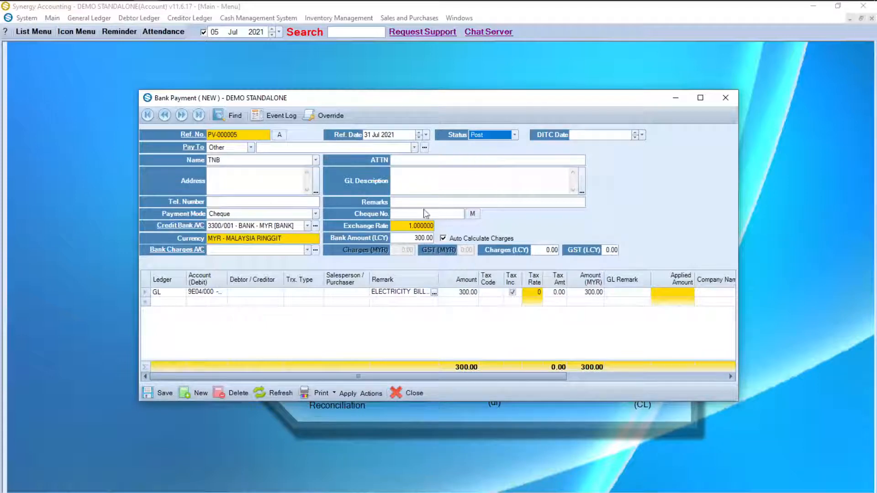
left_click(168, 395)
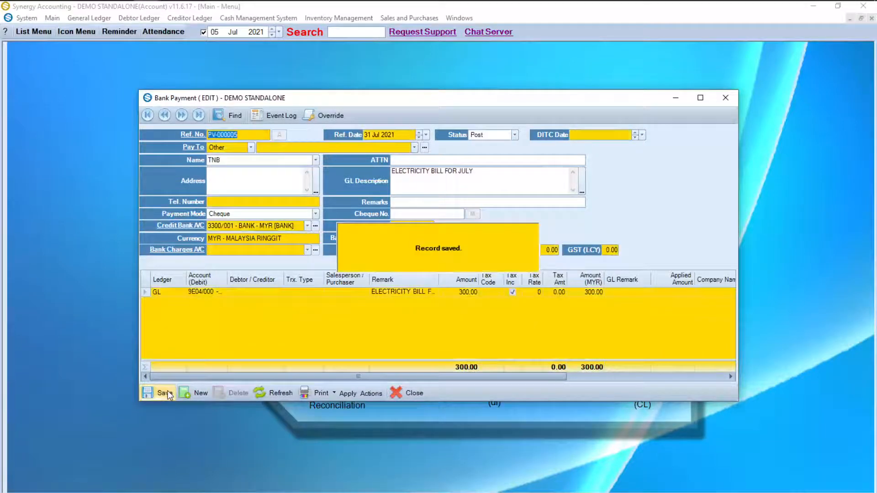
left_click(398, 392)
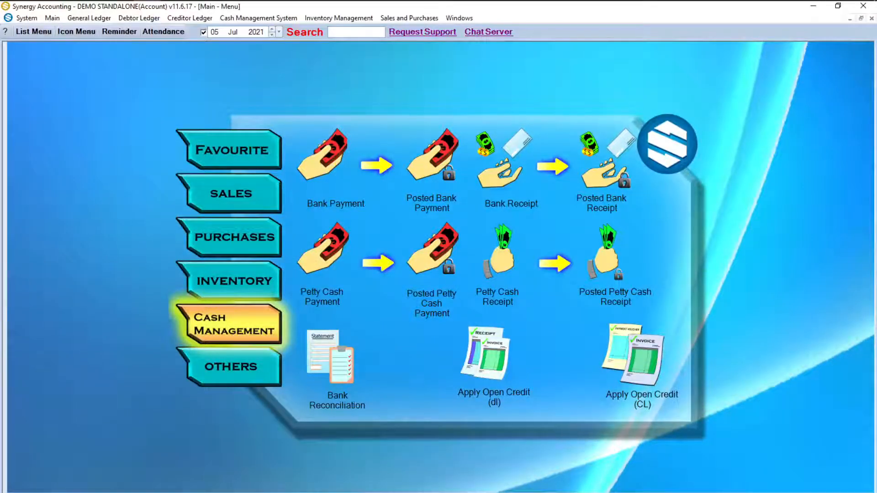
Step: Start return outwards debit note DN-0000001 for creditor 001 SYNERGY SOFTWRE, dated 12 Jul 2021
left_click(219, 236)
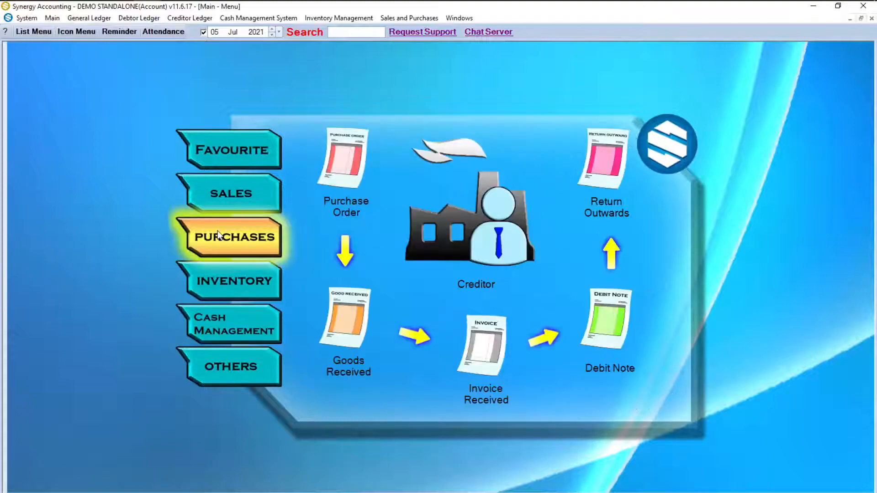
left_click(615, 181)
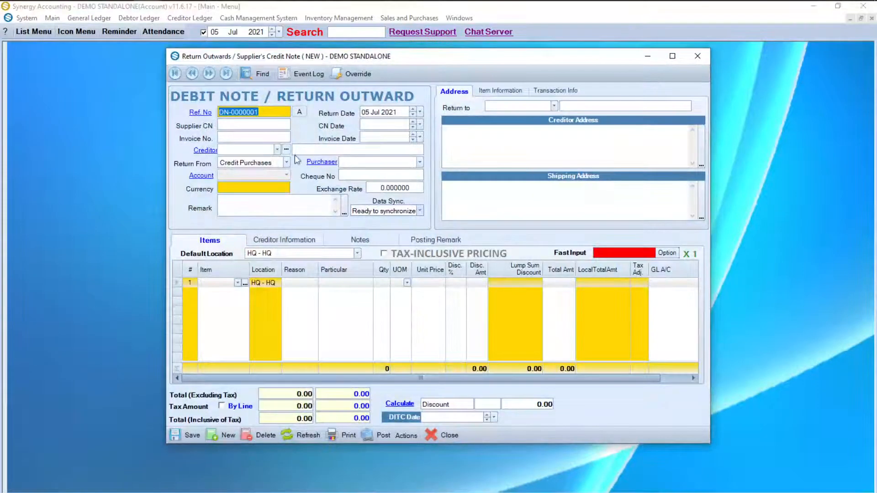
left_click(276, 151)
left_click(259, 175)
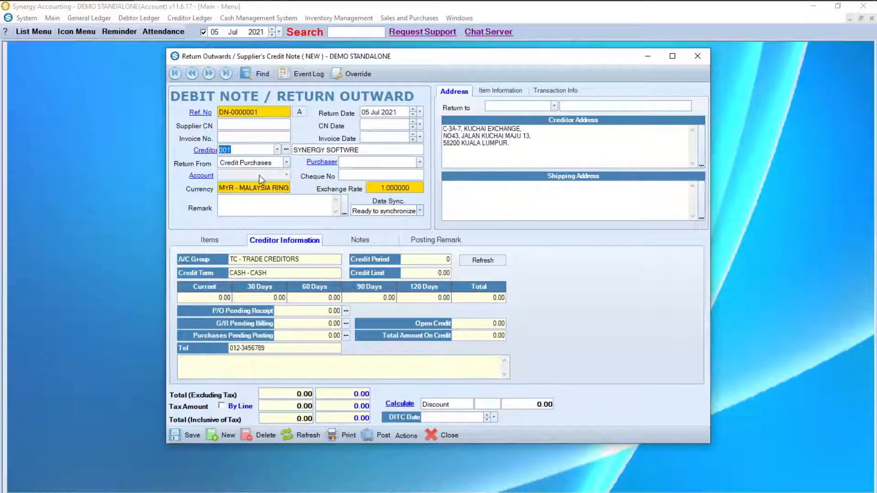
left_click(420, 112)
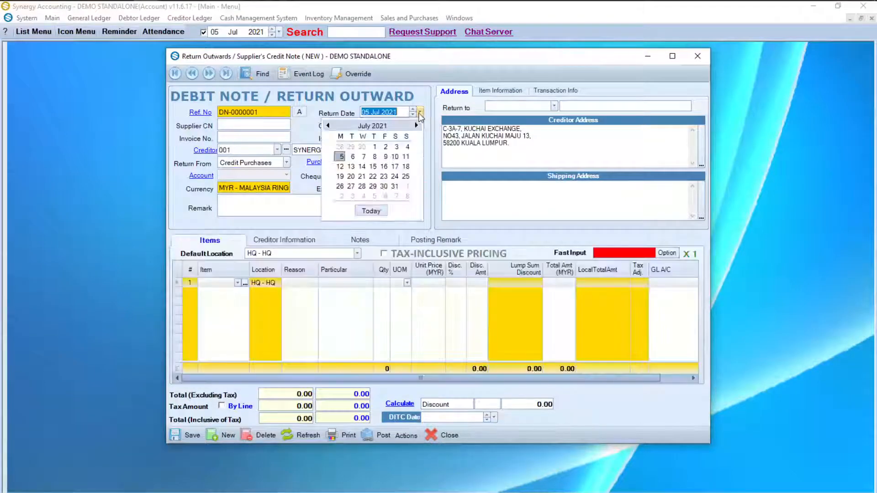
left_click(341, 166)
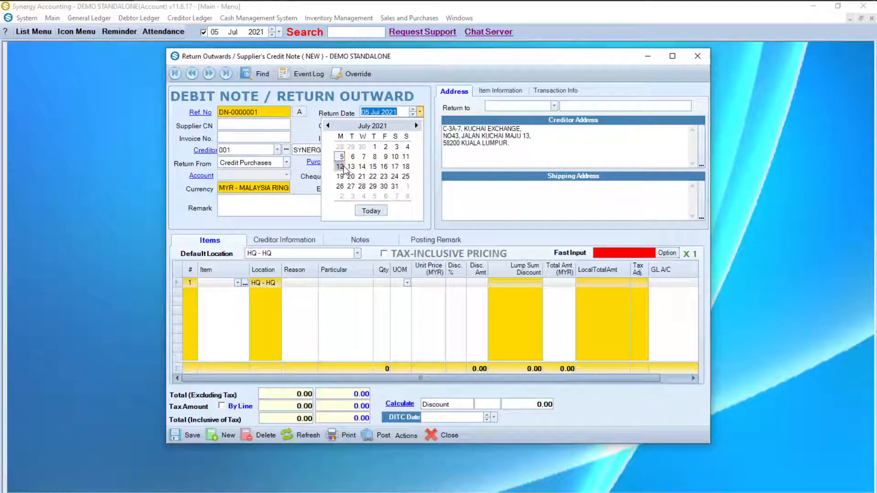
left_click(406, 435)
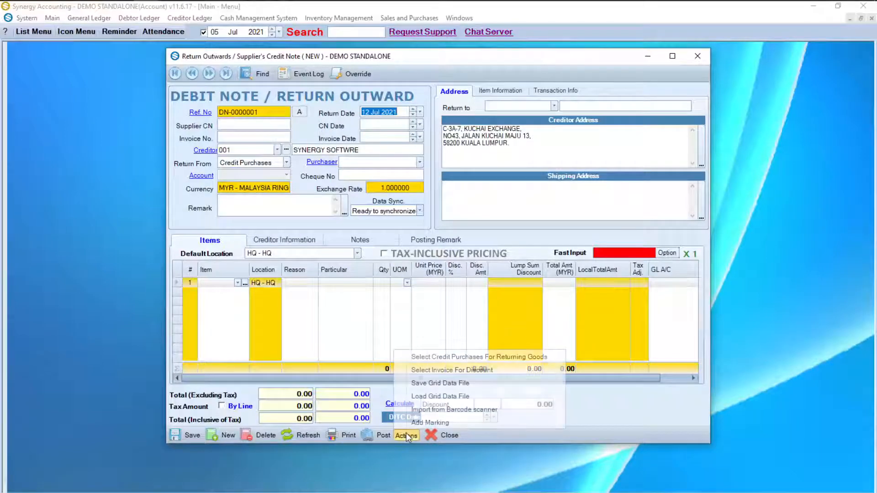
Step: Search credit purchases up to 31 Jul 2021 and load invoice IR-0000001's Chargers (600.00) into the debit note
left_click(464, 357)
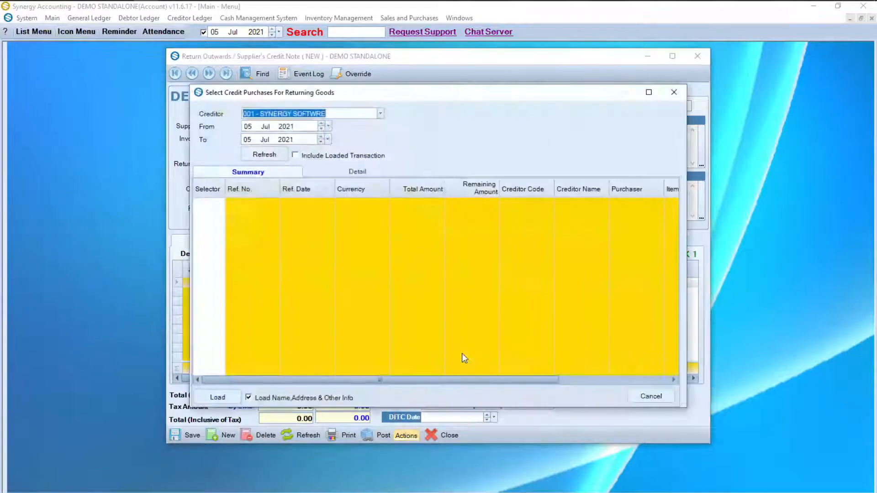
left_click(248, 139)
type("31")
left_click(268, 155)
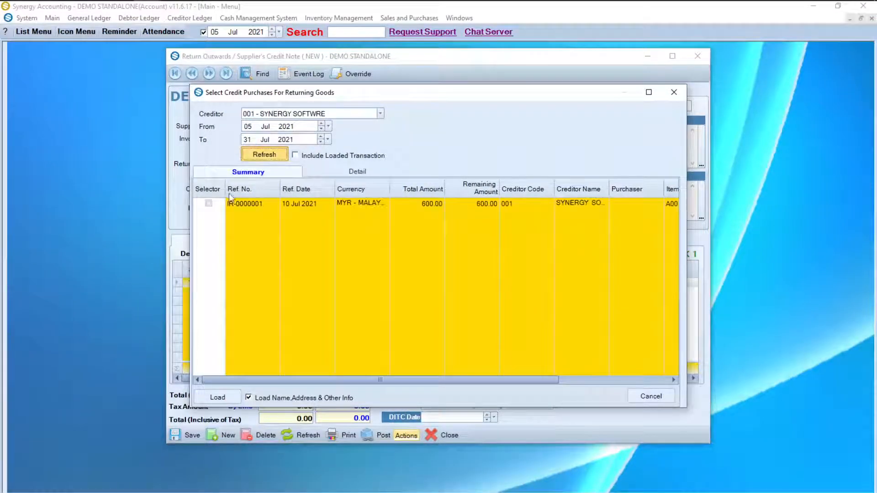
left_click(213, 207)
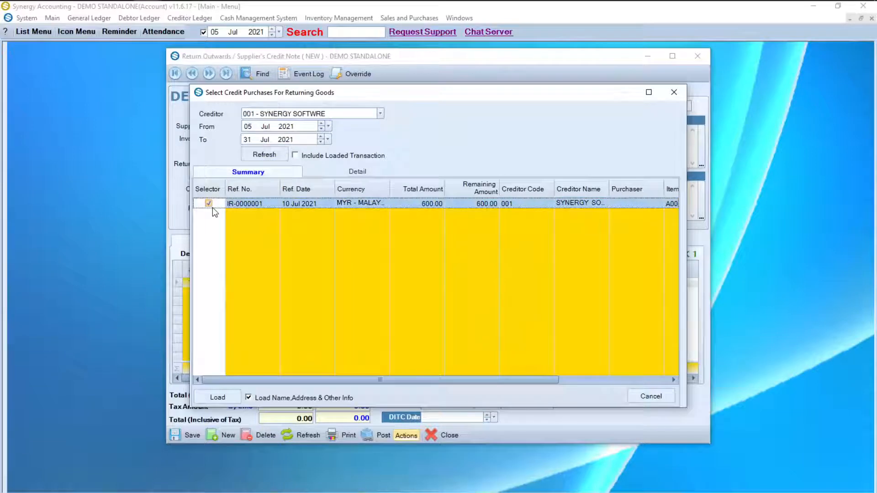
left_click(217, 397)
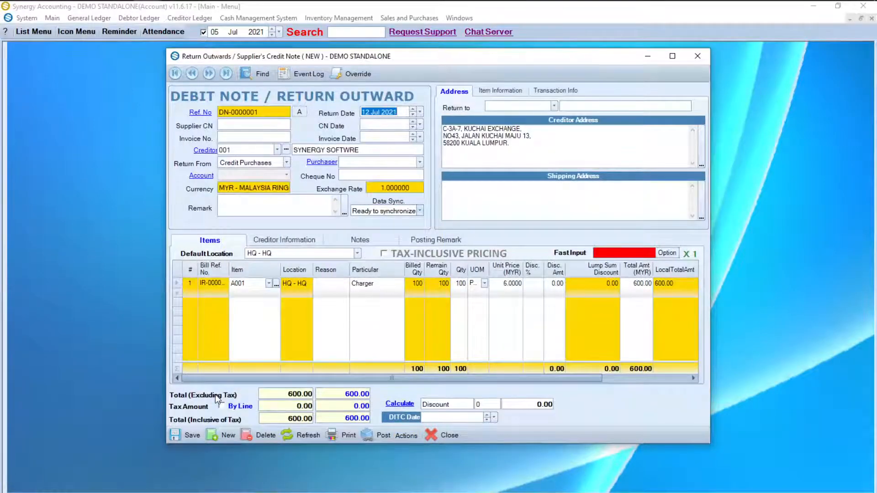
Step: Post the debit note returning 10 Chargers with remark ITEM DAMAGE, totalling 60.00
left_click(252, 205)
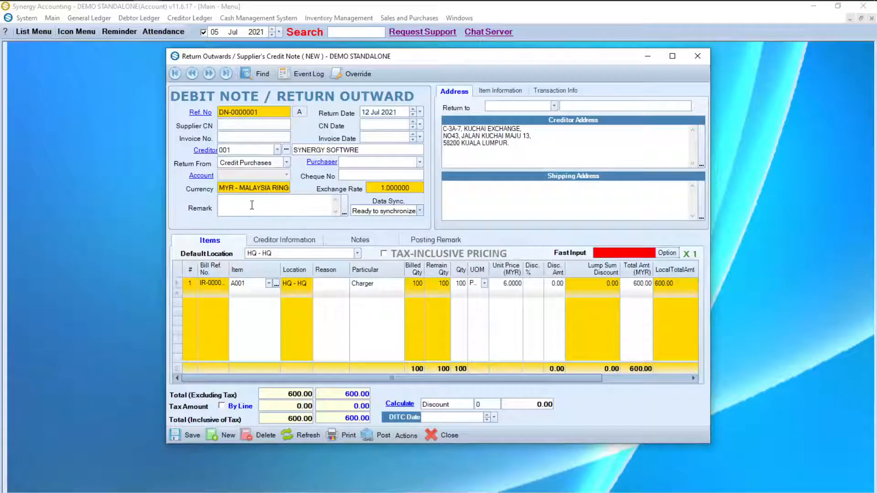
type("ITEM DA")
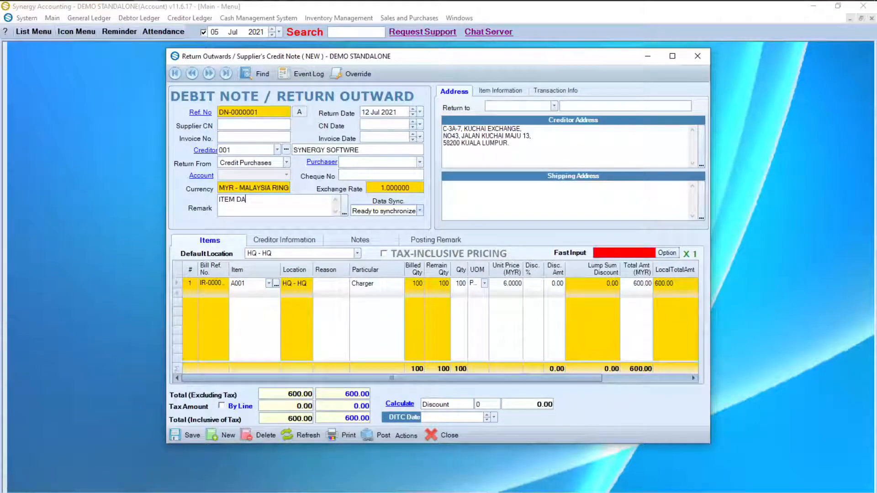
type("MAGE")
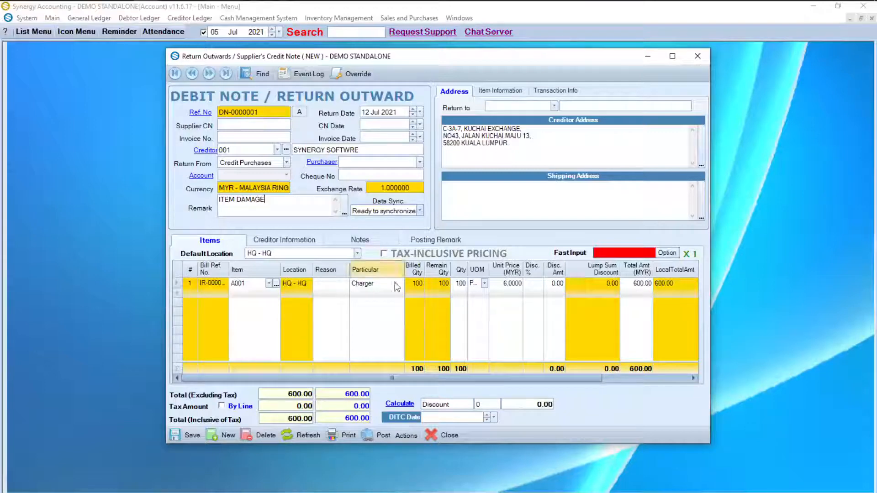
left_click(461, 284)
type("10")
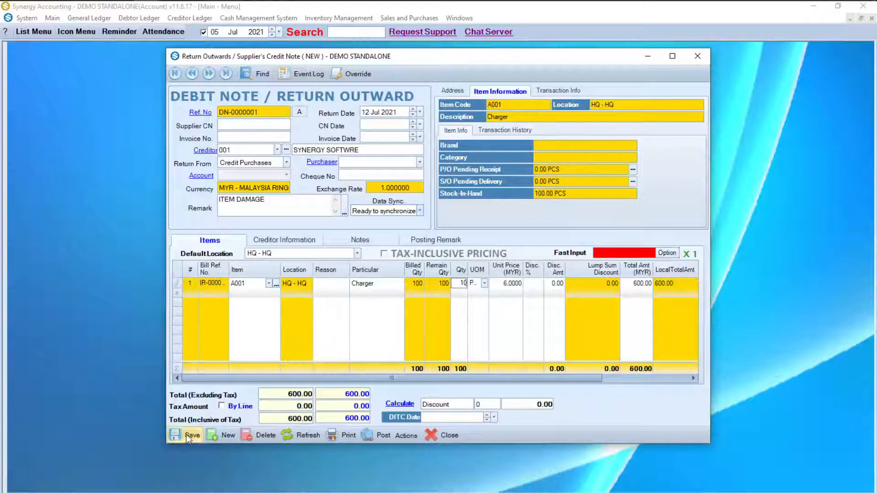
left_click(383, 433)
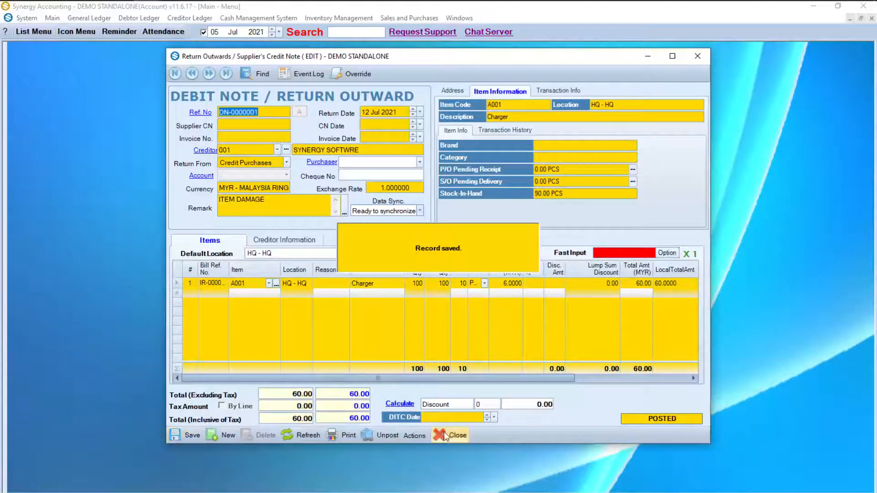
left_click(444, 434)
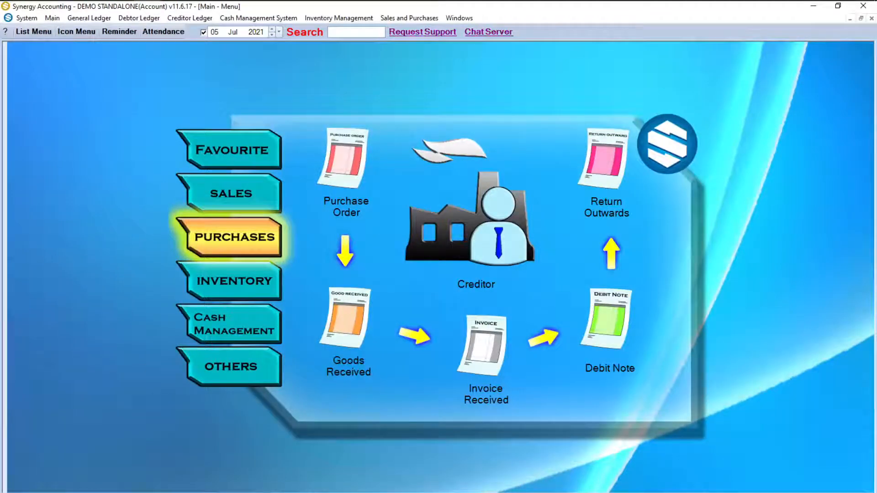
Step: Start a new debtor record under Sales and begin entering the DEBTOR C code
left_click(217, 194)
left_click(472, 211)
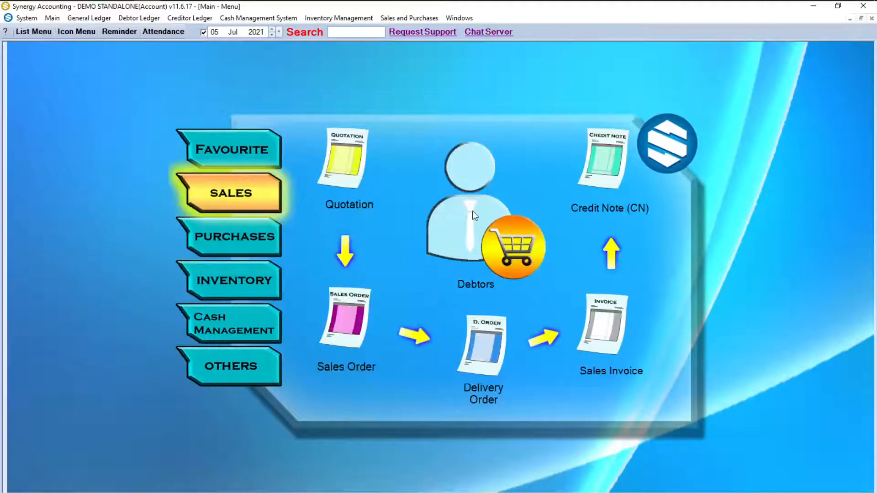
type("DEBTOR C")
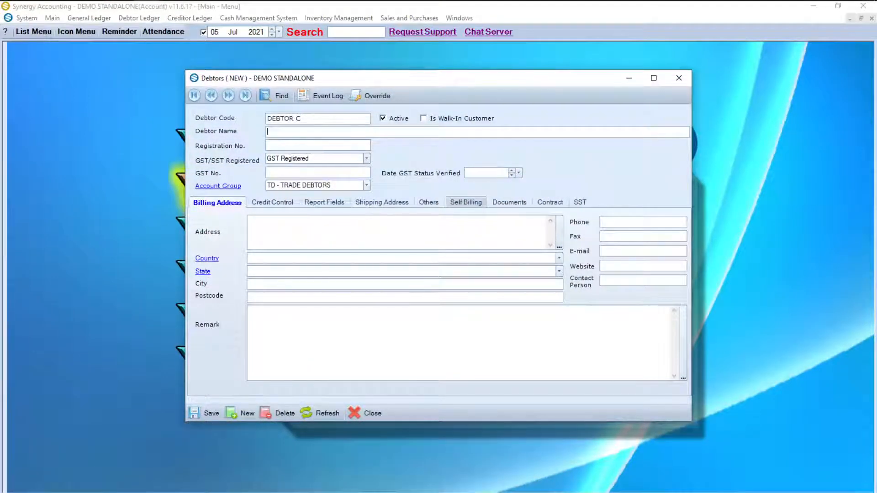
type("DEBTOR C")
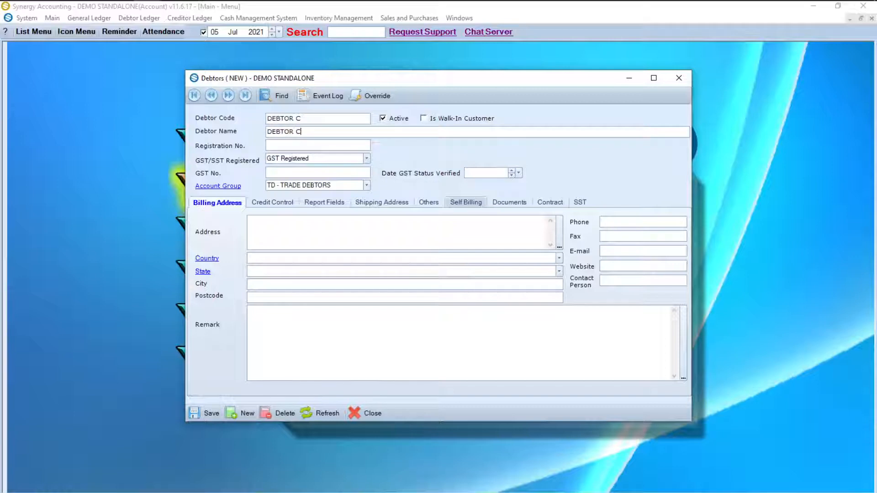
Step: Save debtor DEBTOR C under TD - Trade Debtors and close the record
left_click(195, 413)
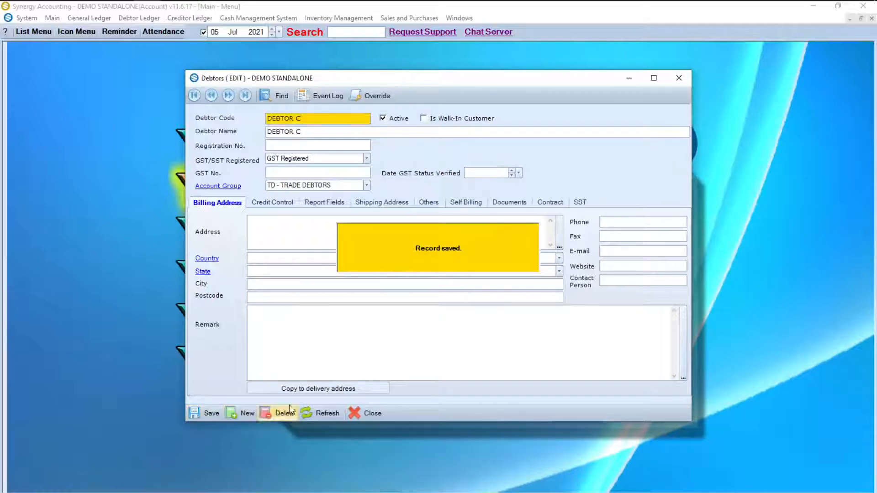
left_click(363, 413)
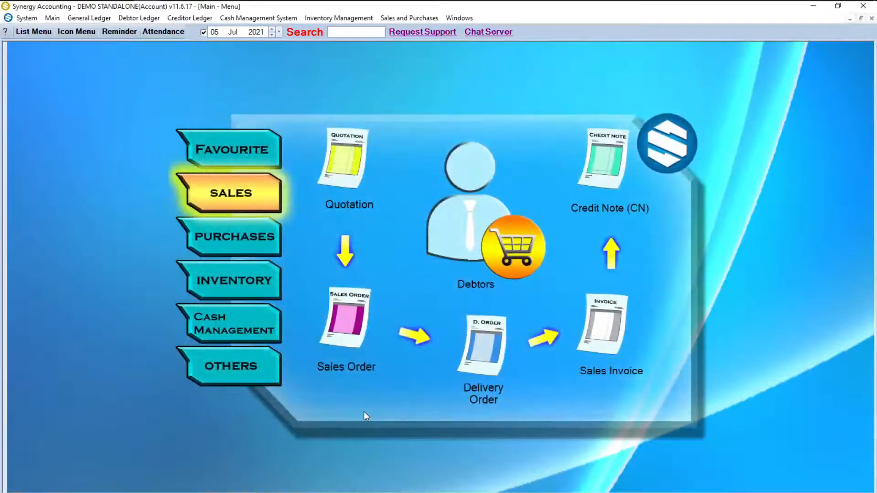
Step: Start a new quotation dated 19 Jul 2021 addressed to DEBTOR A
left_click(358, 172)
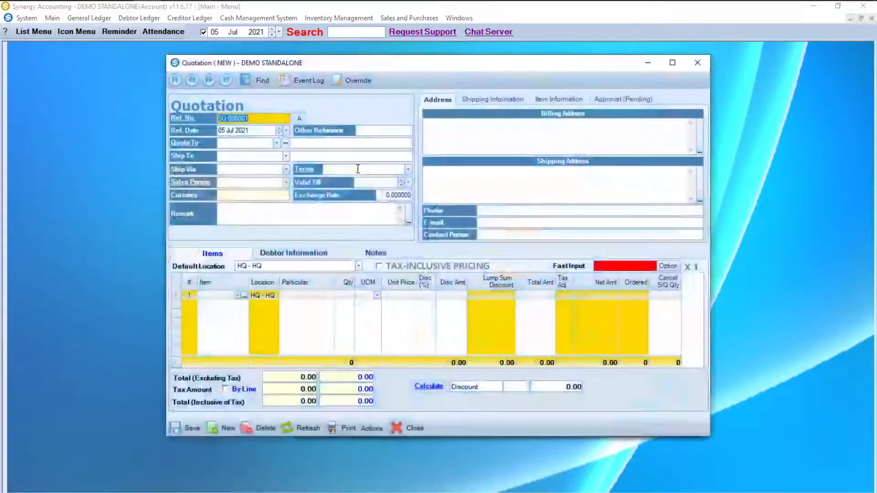
left_click(287, 130)
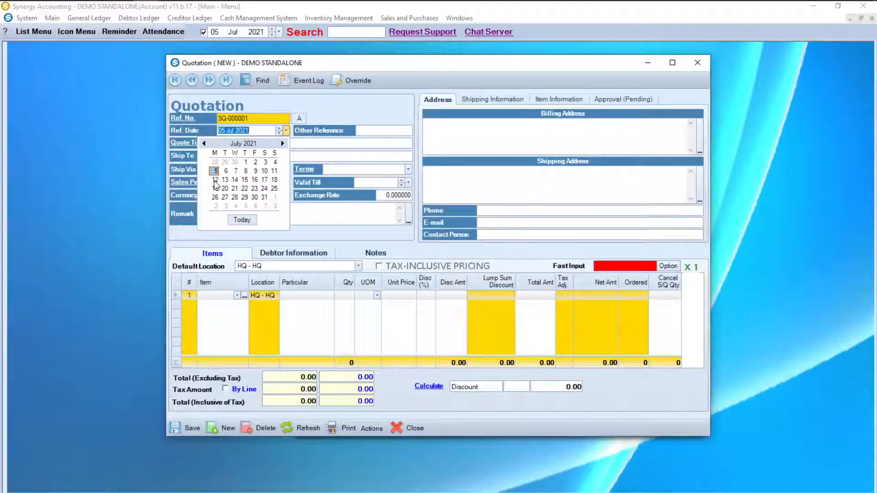
left_click(215, 189)
left_click(276, 143)
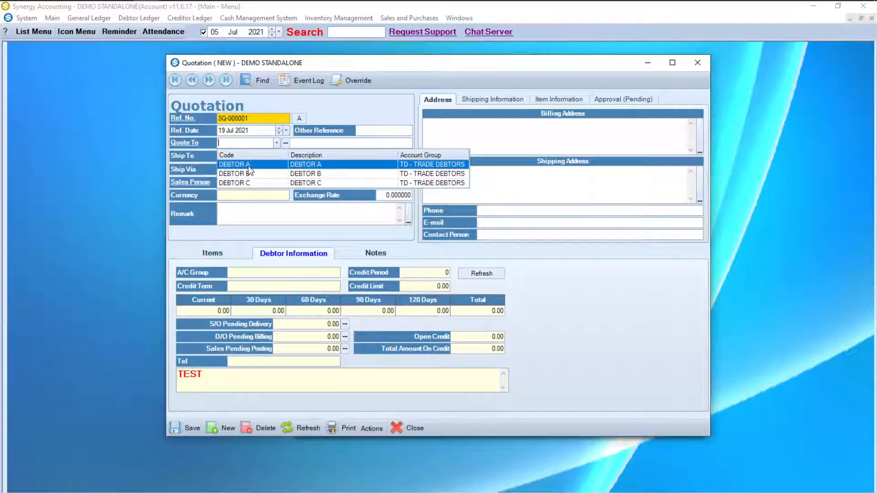
left_click(248, 166)
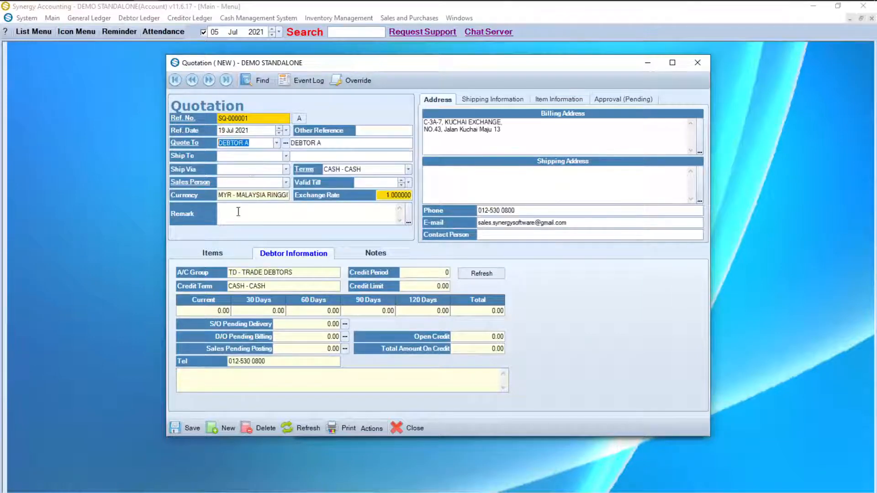
Step: Add 10 Chargers (item A001), save quotation SQ-000001 at 100.00, and open its print settings
left_click(212, 253)
left_click(237, 296)
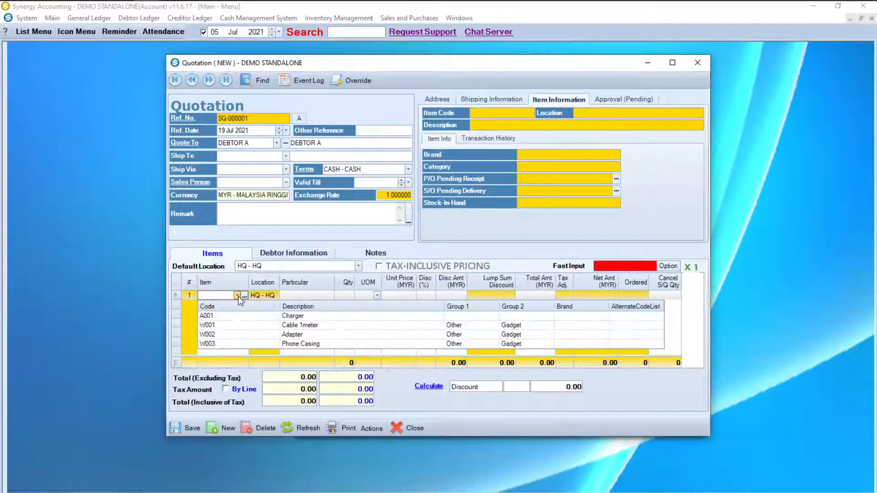
left_click(231, 316)
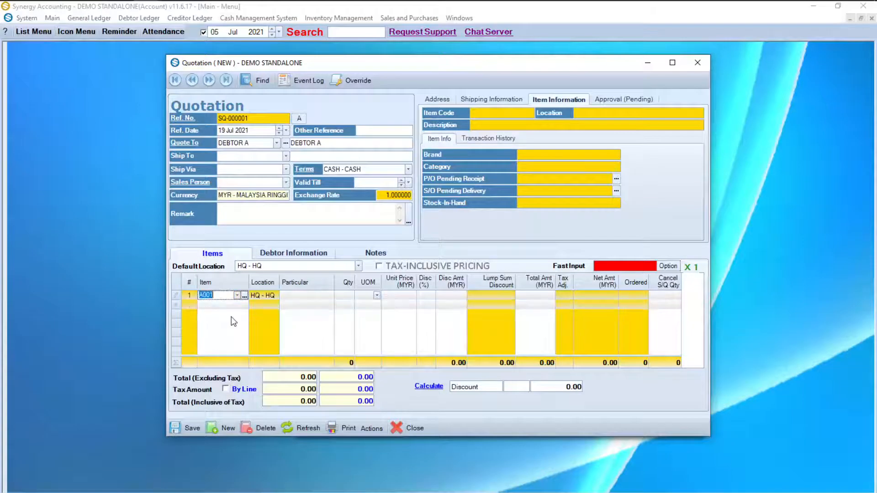
left_click(351, 296)
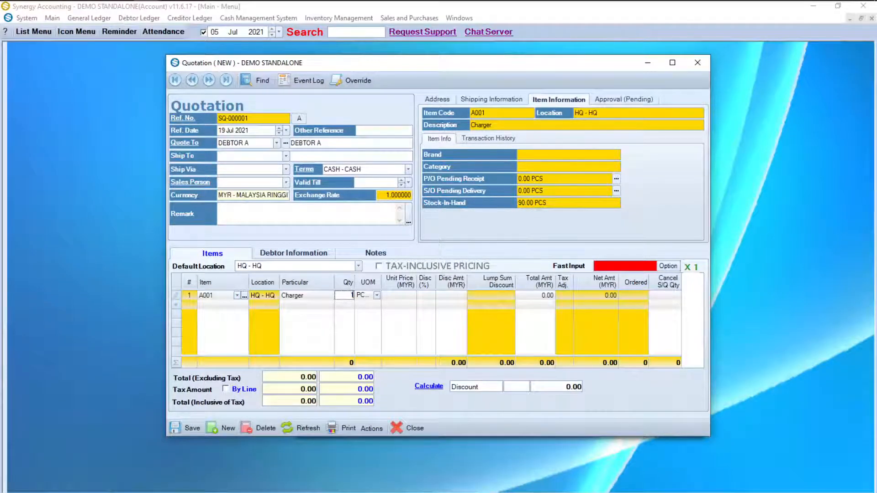
type("10")
key("Tab")
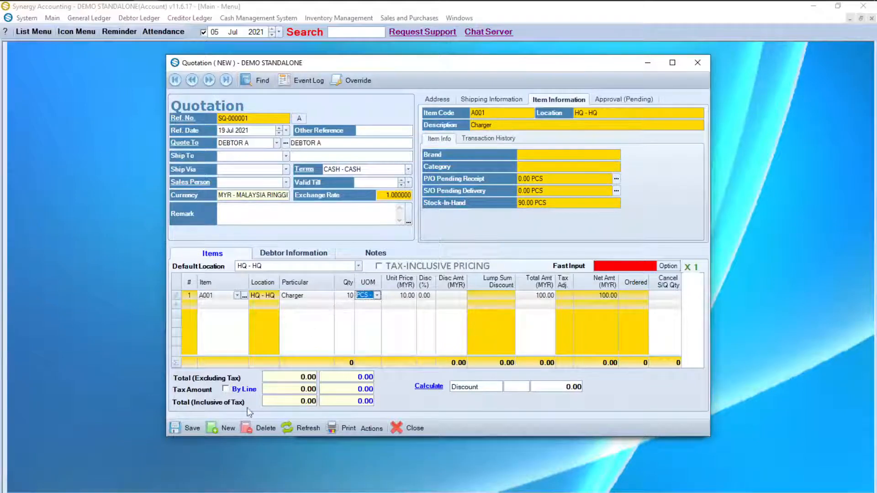
left_click(192, 430)
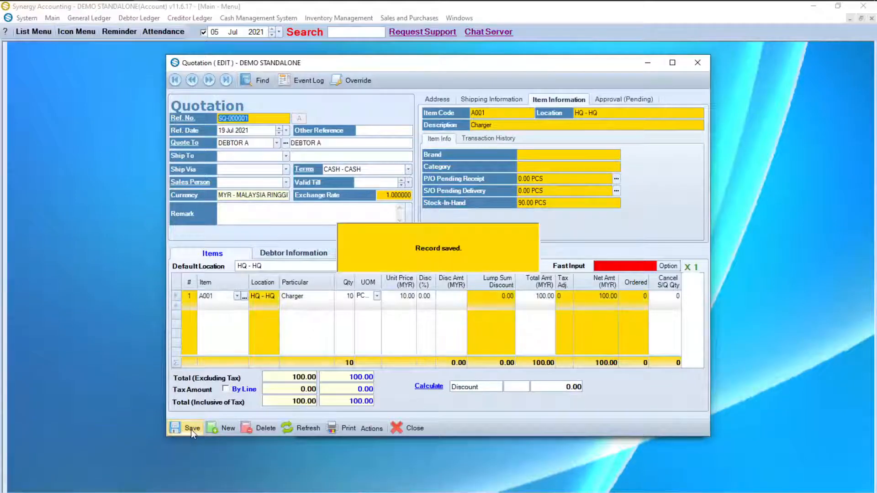
left_click(348, 431)
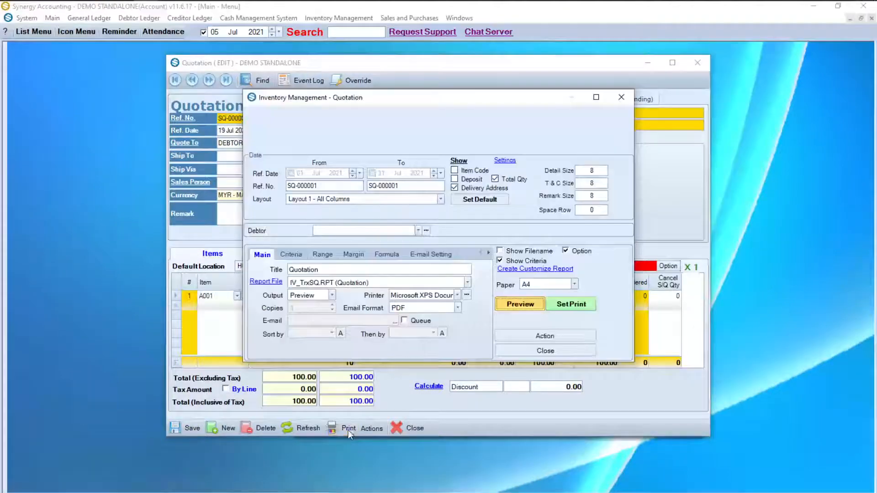
Step: Preview the printed quotation SQ-000001 (100.00), close the preview and print settings, and show Actions
left_click(528, 303)
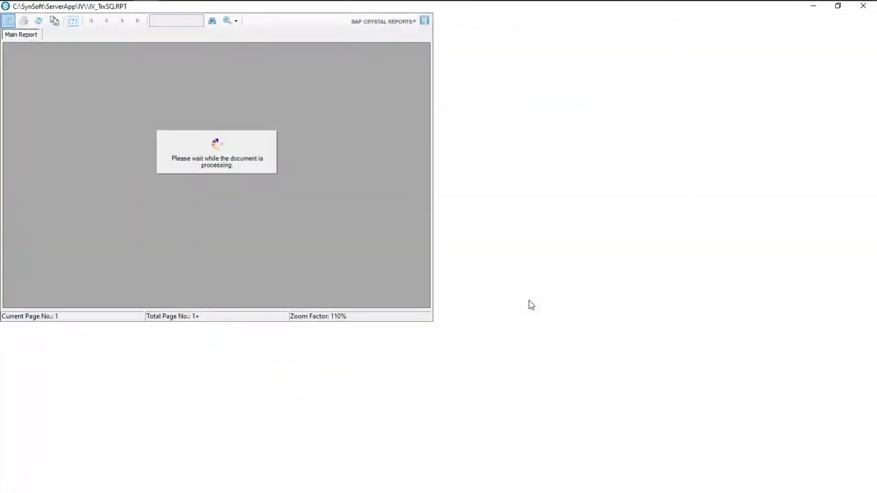
scroll(529, 300, "down", 5)
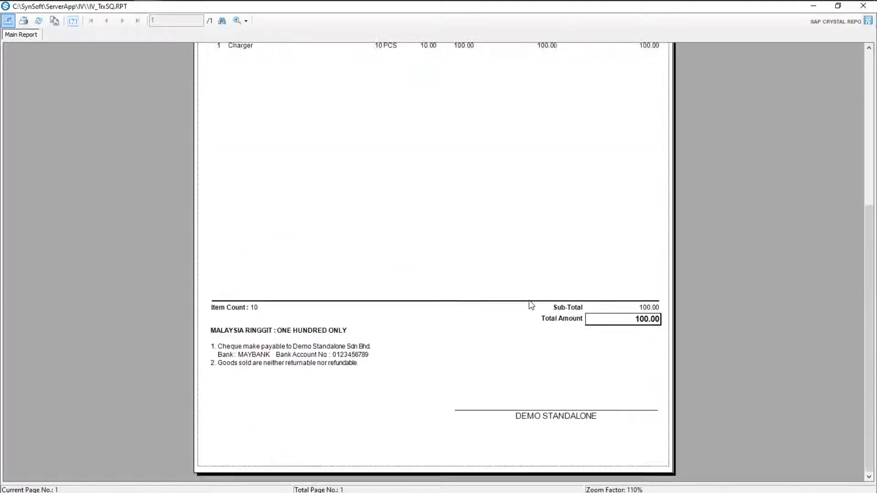
scroll(529, 300, "up", 5)
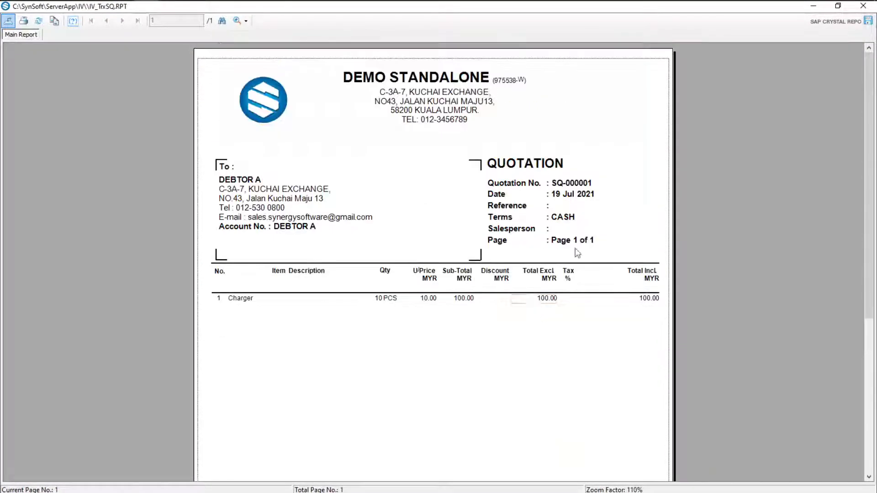
left_click(867, 10)
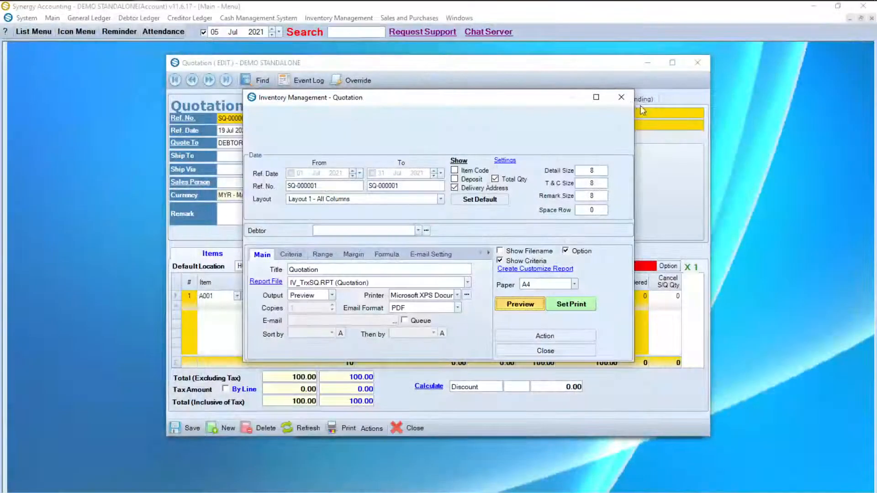
left_click(624, 99)
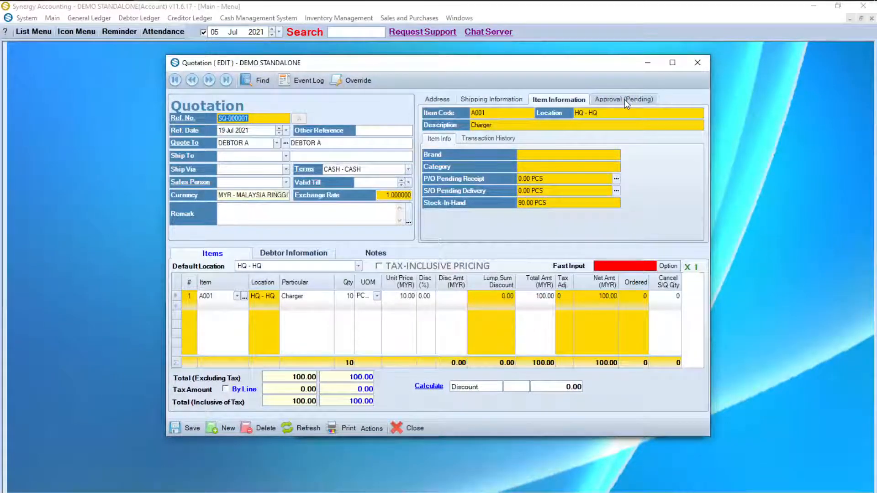
left_click(370, 430)
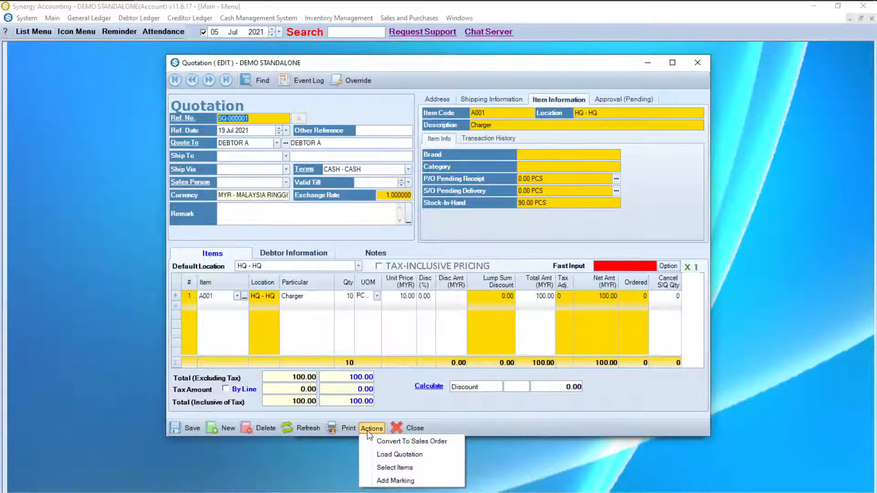
Step: Convert the quotation to sales order SO-000001 dated 20 Jul 2021, save it, then convert to a delivery order
left_click(377, 441)
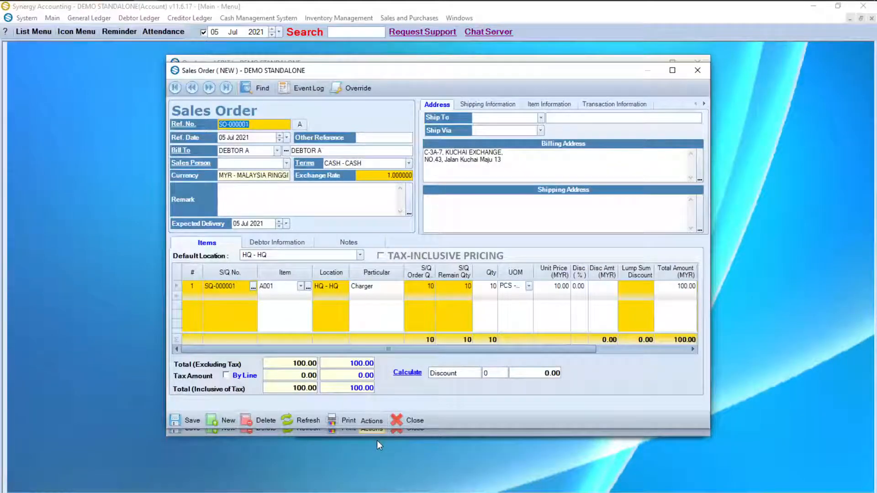
left_click(288, 137)
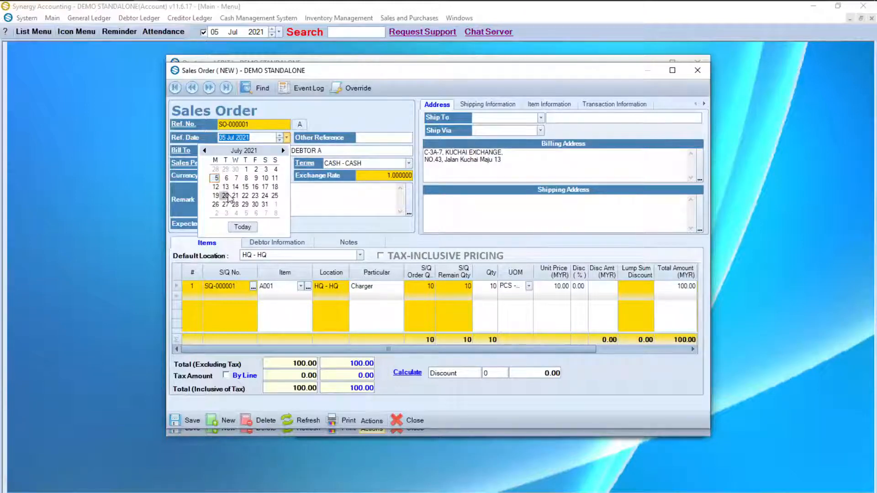
left_click(226, 196)
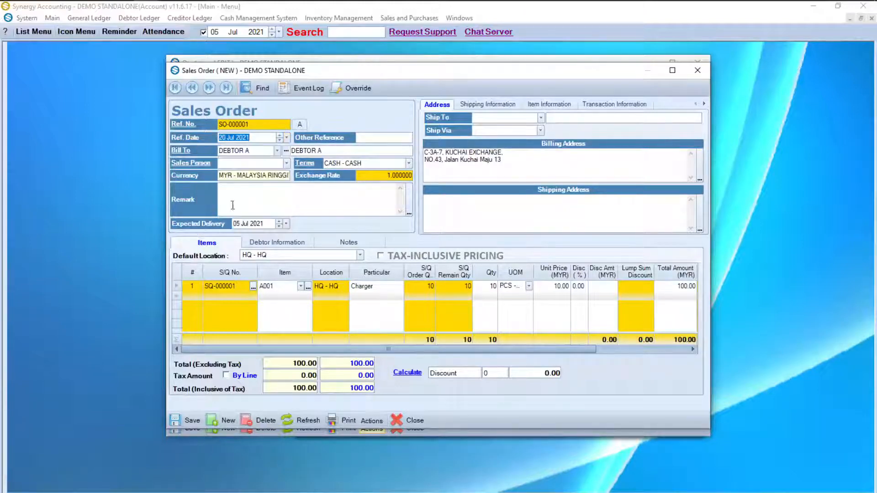
left_click(191, 421)
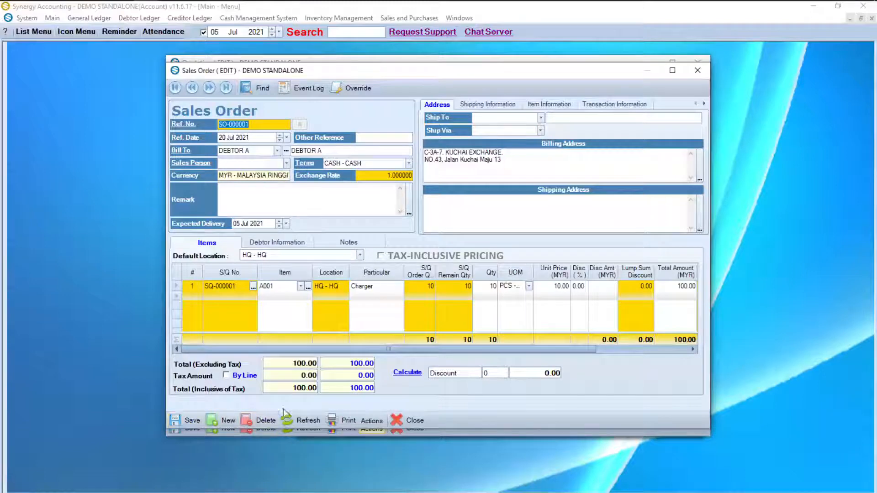
left_click(379, 422)
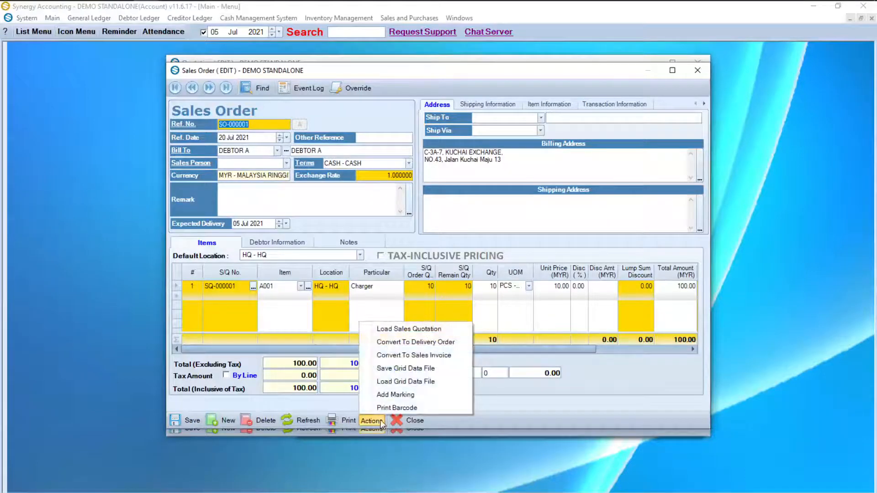
left_click(426, 343)
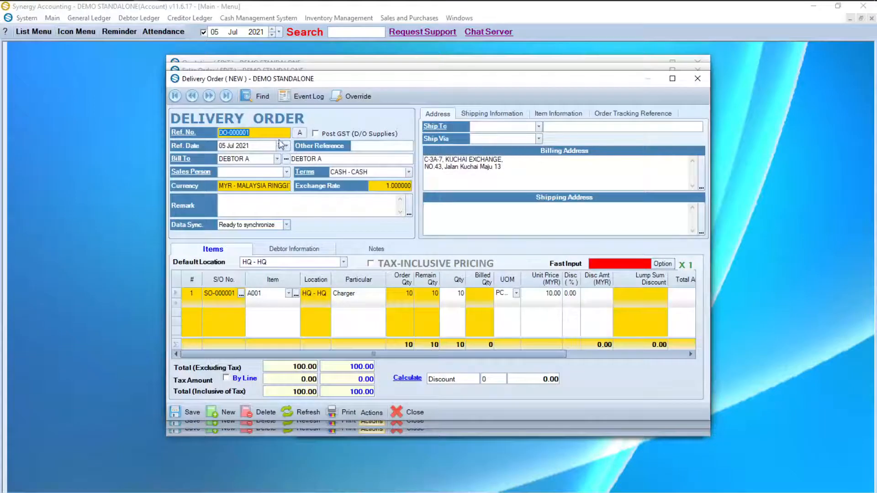
Step: Date delivery order DO-000001 24 Jul 2021, save it, and review its printed preview showing 10 Chargers
left_click(287, 145)
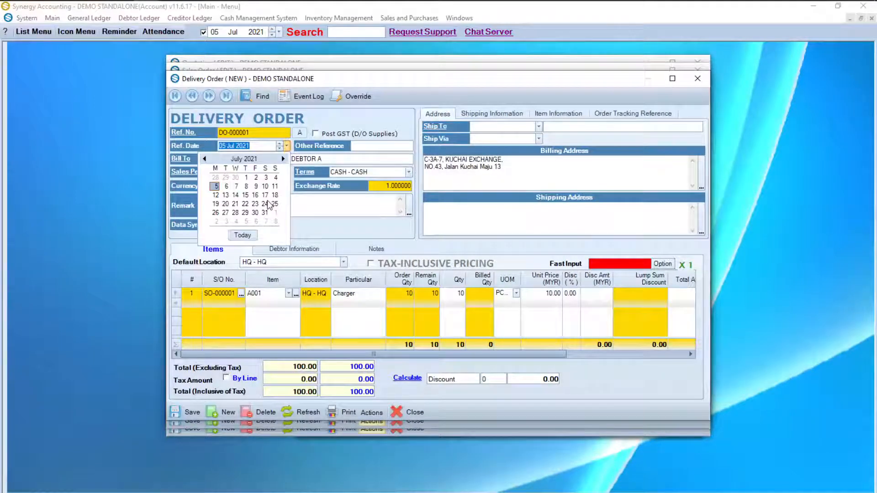
left_click(267, 204)
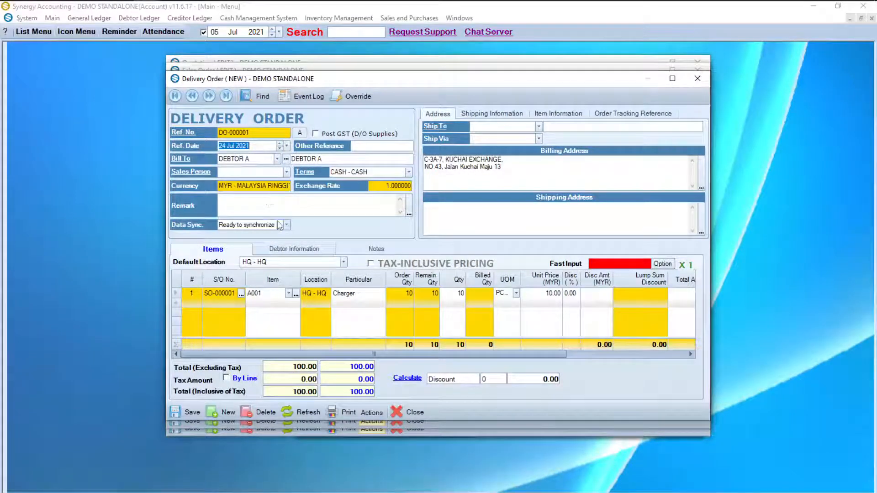
left_click(192, 408)
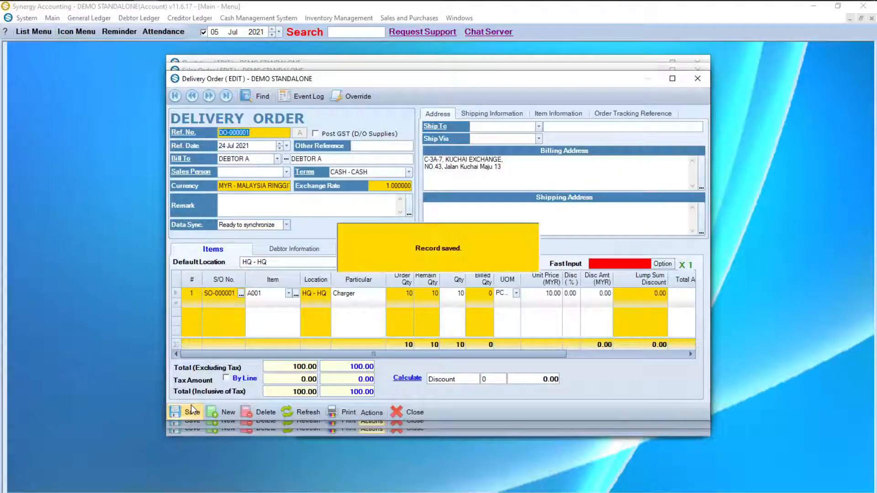
left_click(335, 412)
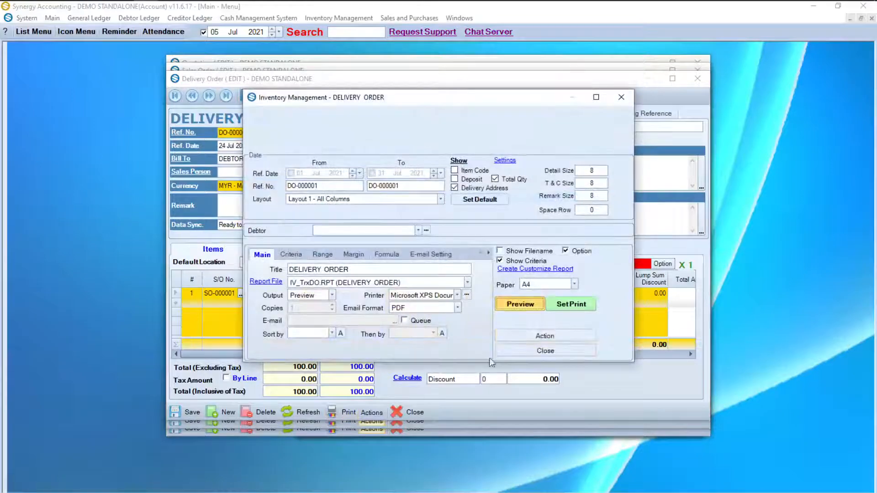
left_click(522, 304)
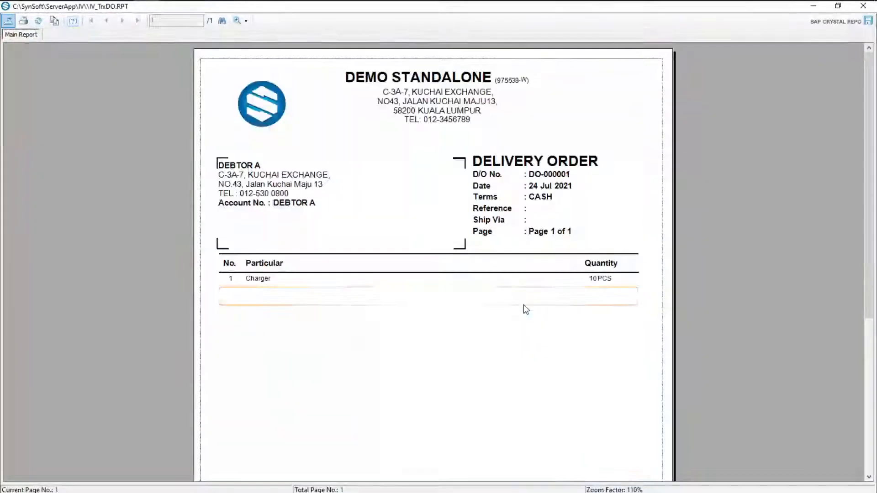
scroll(524, 305, "down", 10)
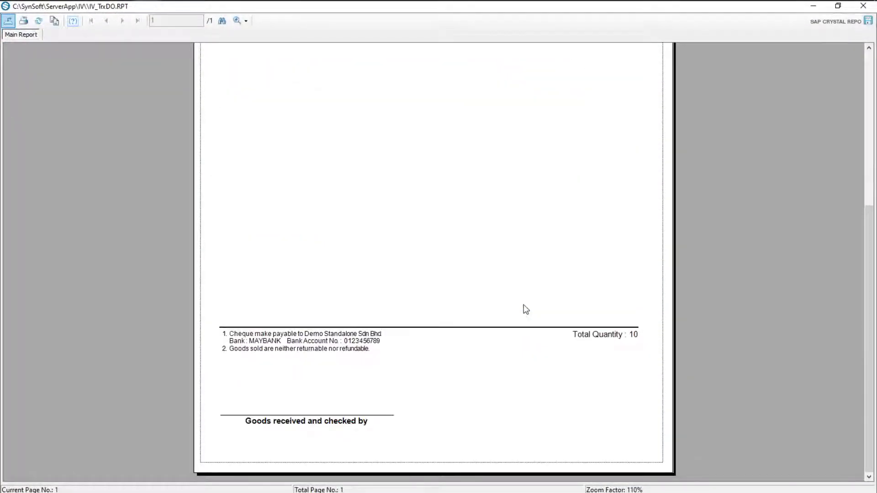
scroll(524, 309, "up", 10)
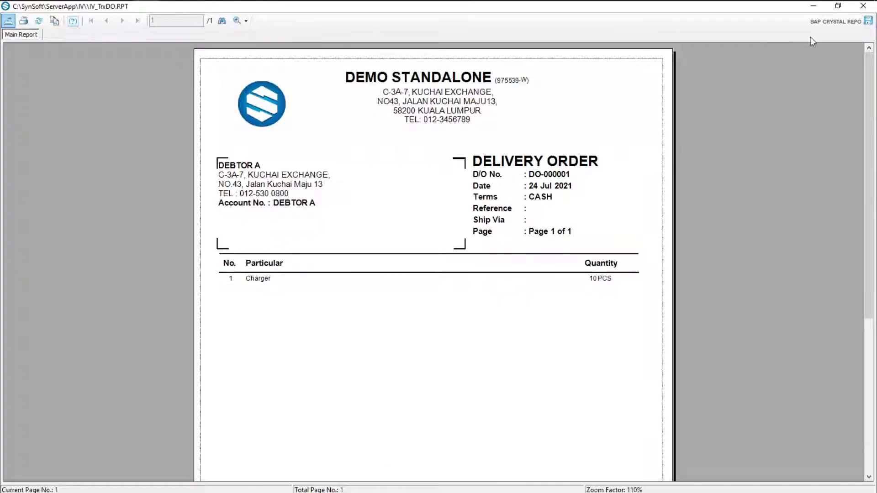
left_click(863, 6)
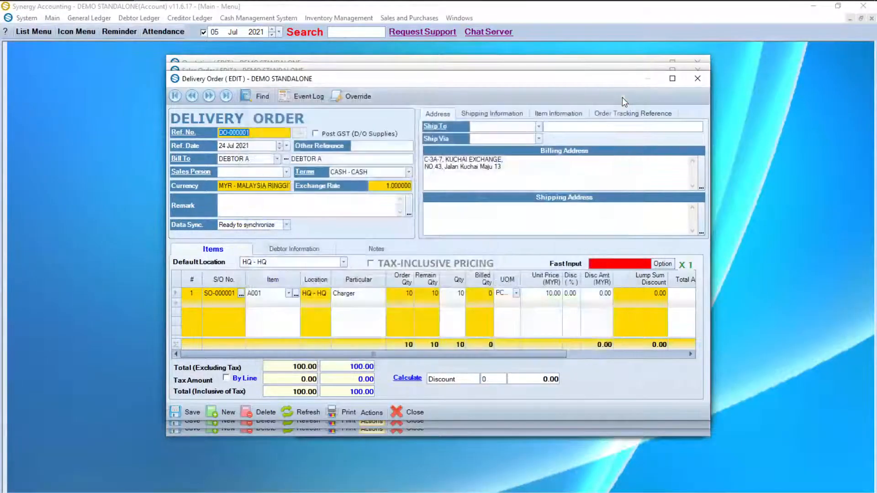
Step: Confirm item A001 Charger stock on hand is 80.00 PCS, then convert the delivery order to a sales invoice
left_click(622, 97)
left_click(273, 295)
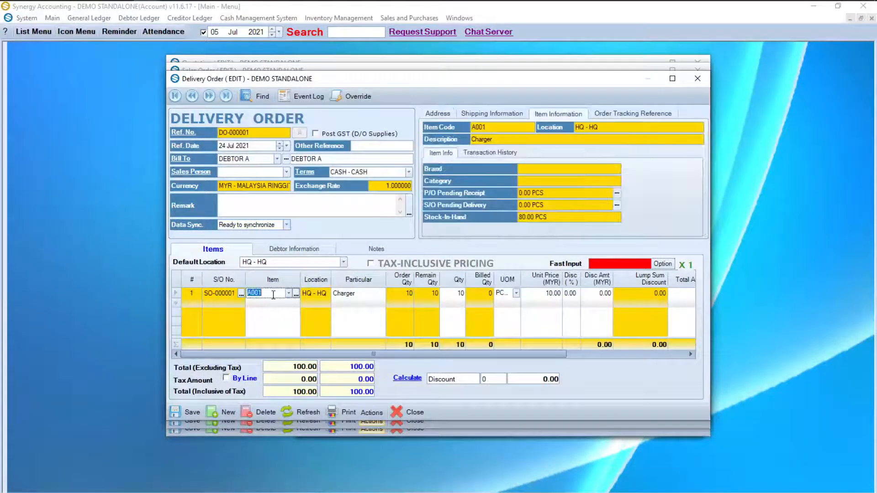
left_click_drag(552, 220, 510, 211)
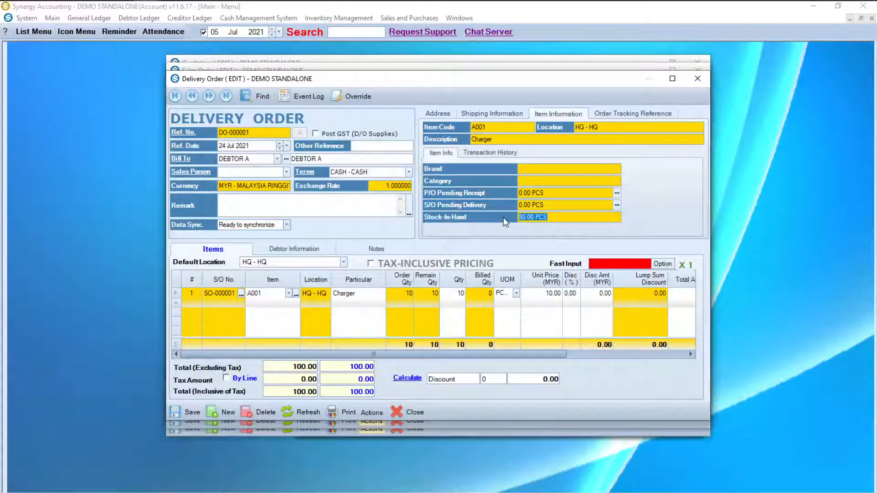
left_click(372, 413)
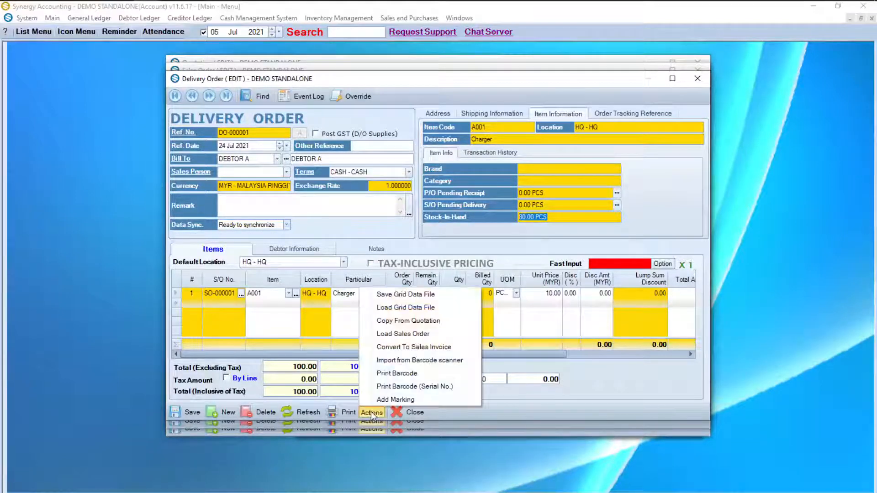
left_click(424, 351)
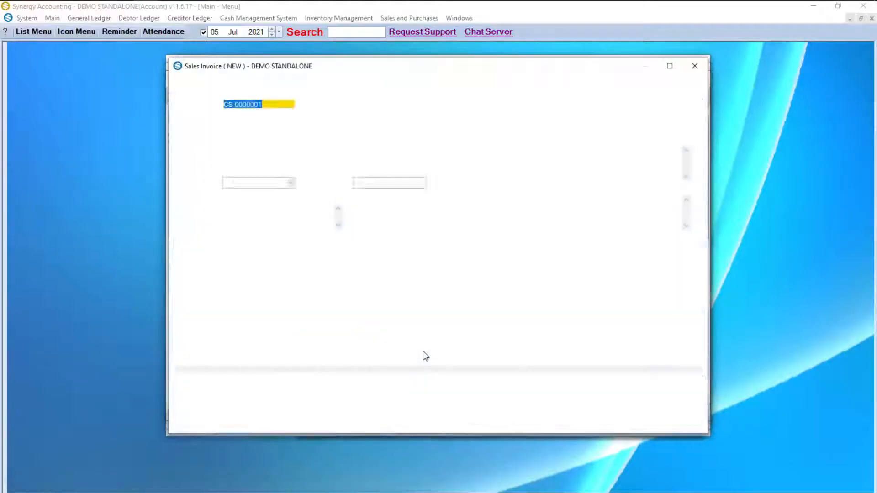
Step: Date sales invoice CS-0000001 29 Jul 2021, save it, and preview the printed invoice
left_click(292, 131)
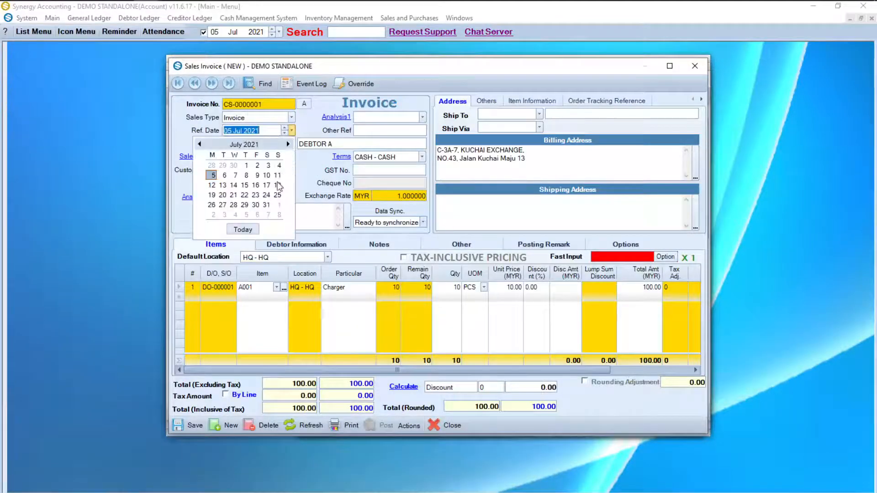
left_click(244, 205)
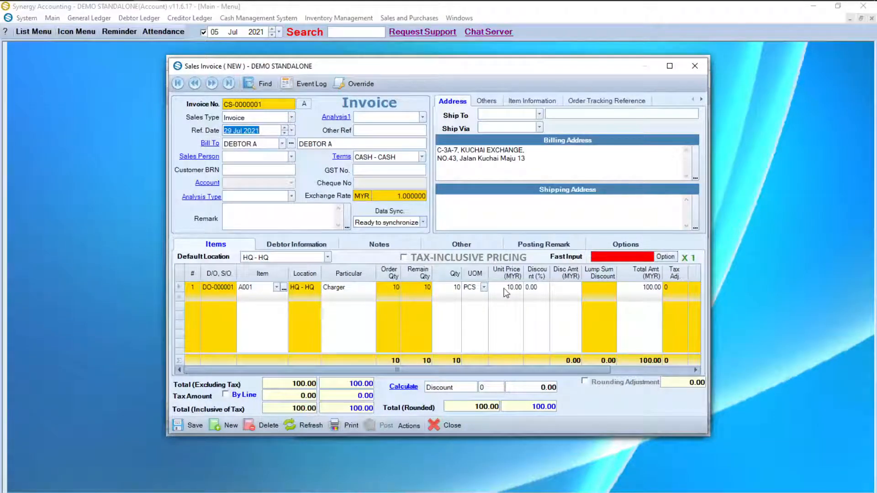
left_click(191, 425)
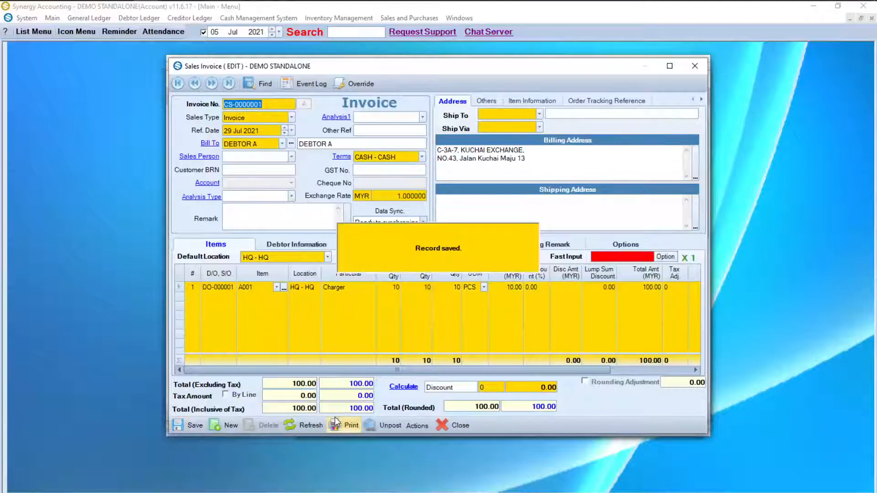
left_click(335, 418)
left_click(509, 304)
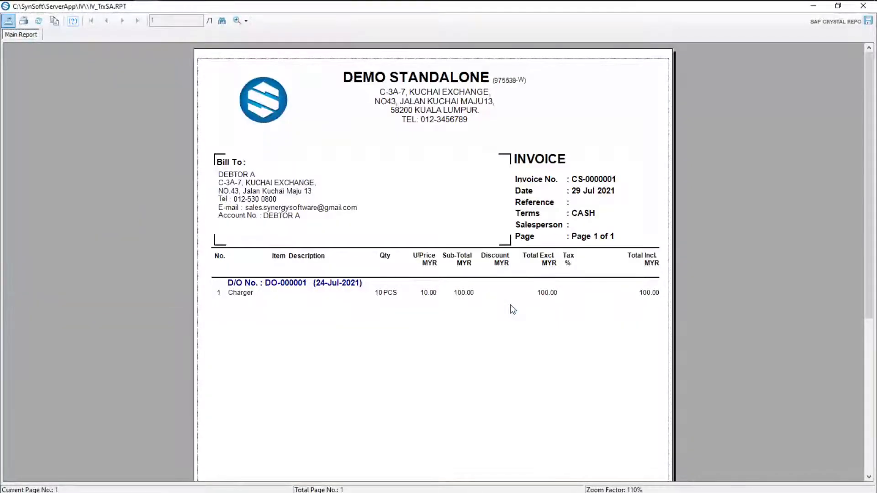
Step: Close the invoice preview, print settings, and the invoice, delivery order, sales order and quotation windows
scroll(512, 310, "down", 5)
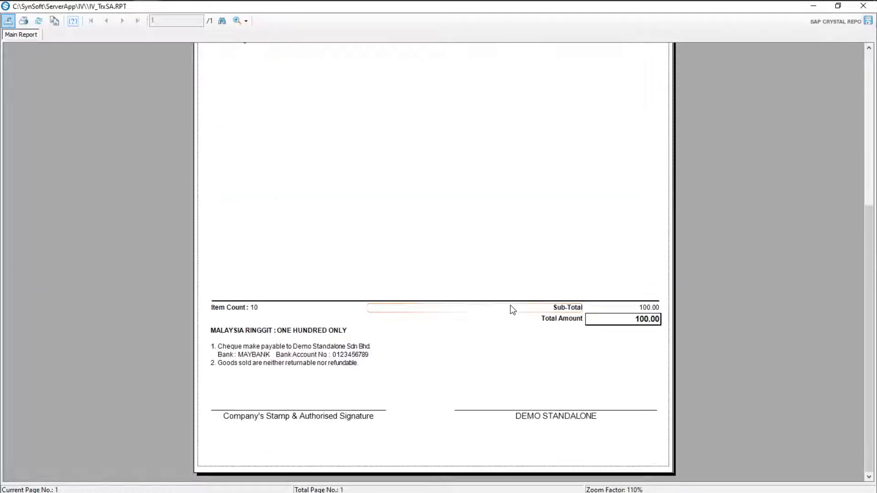
scroll(511, 306, "up", 5)
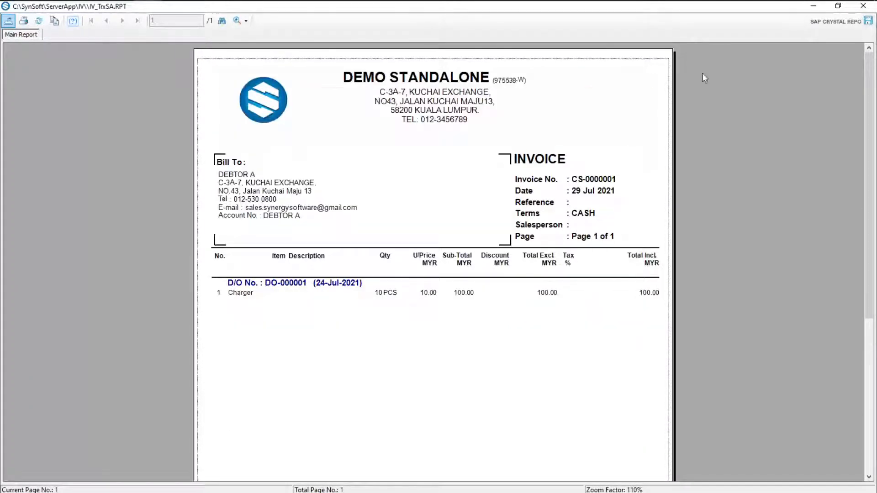
left_click(863, 5)
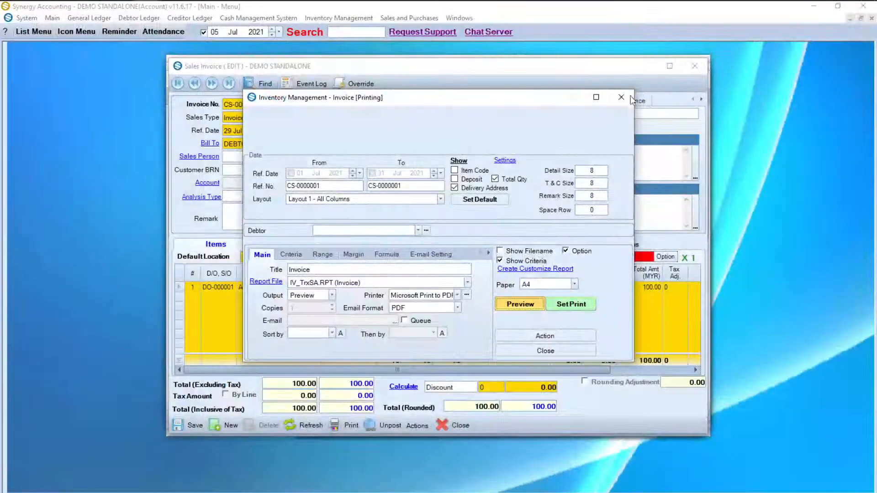
left_click(623, 97)
left_click(694, 65)
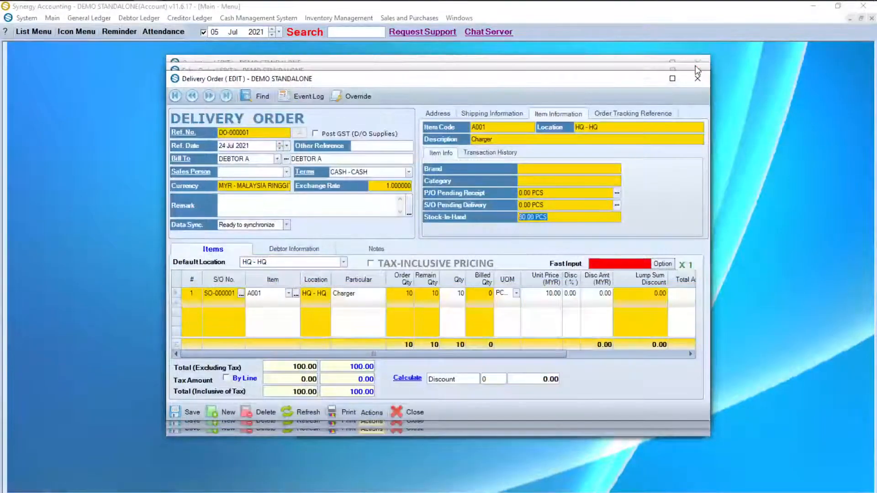
left_click(696, 79)
left_click(696, 71)
left_click(696, 64)
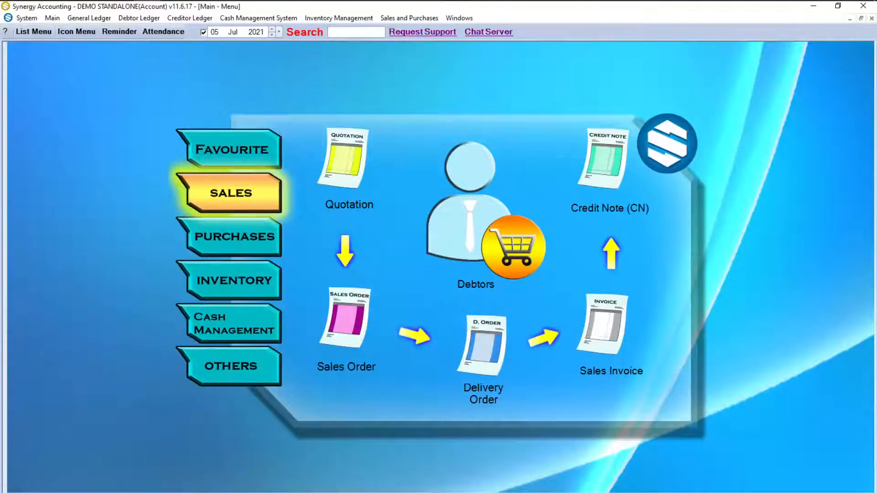
Step: Start bank receipt OR-000004 from DEBTOR A, dated 30 Jul 2021, with bank amount 100
left_click(254, 325)
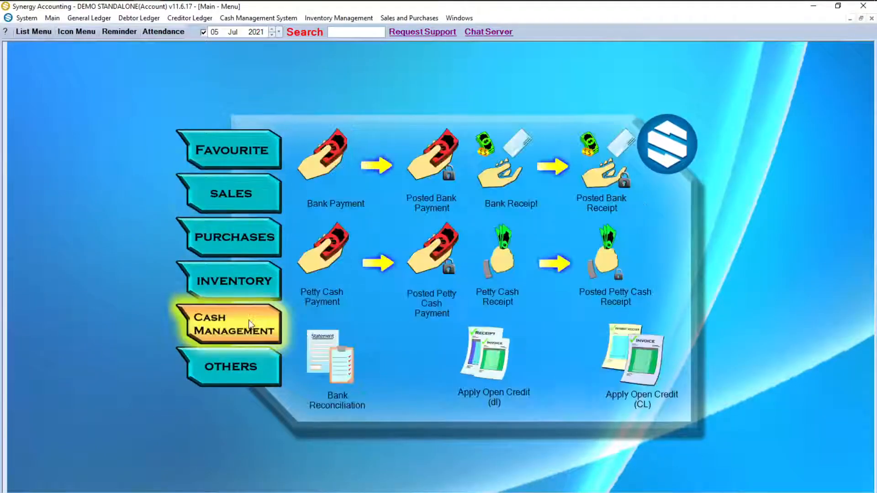
left_click(510, 160)
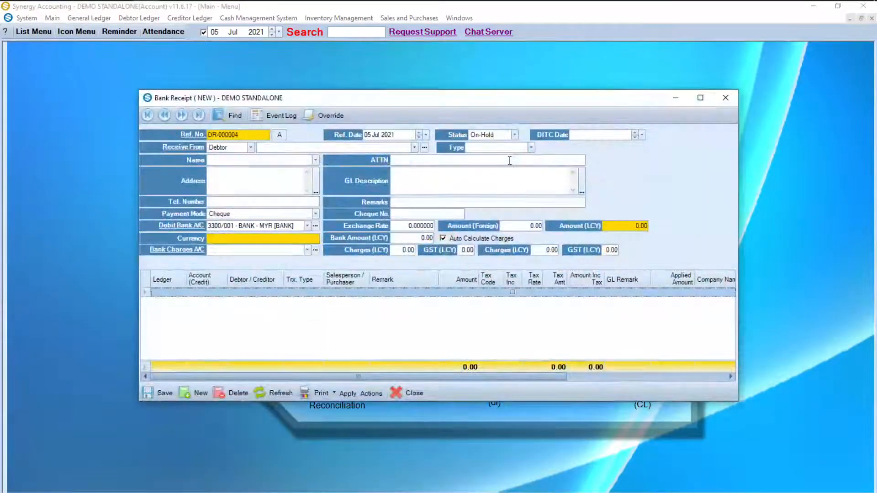
left_click(415, 149)
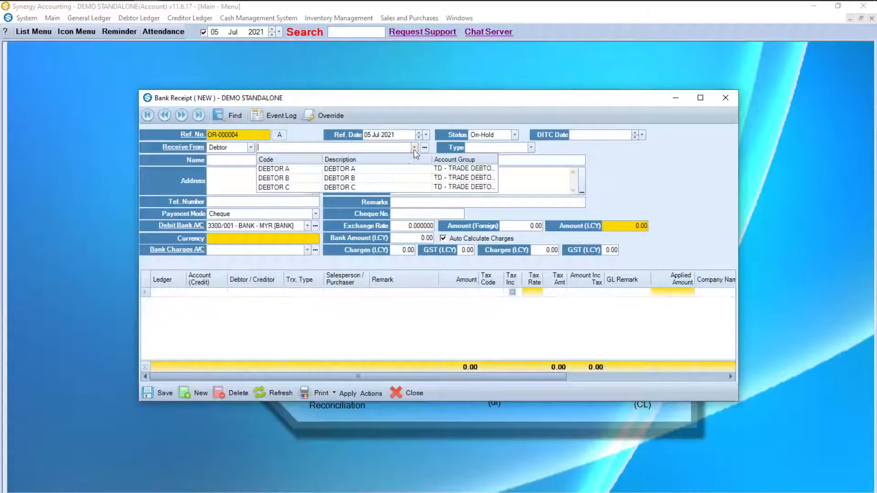
left_click(386, 169)
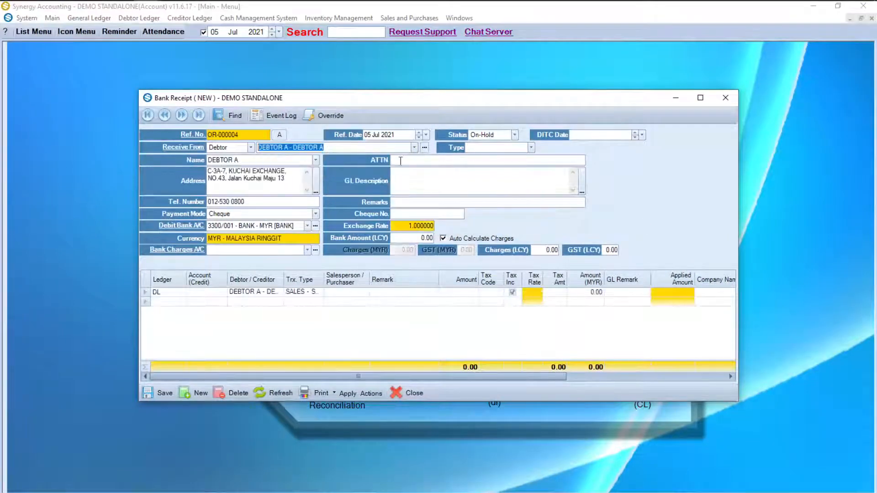
left_click(426, 134)
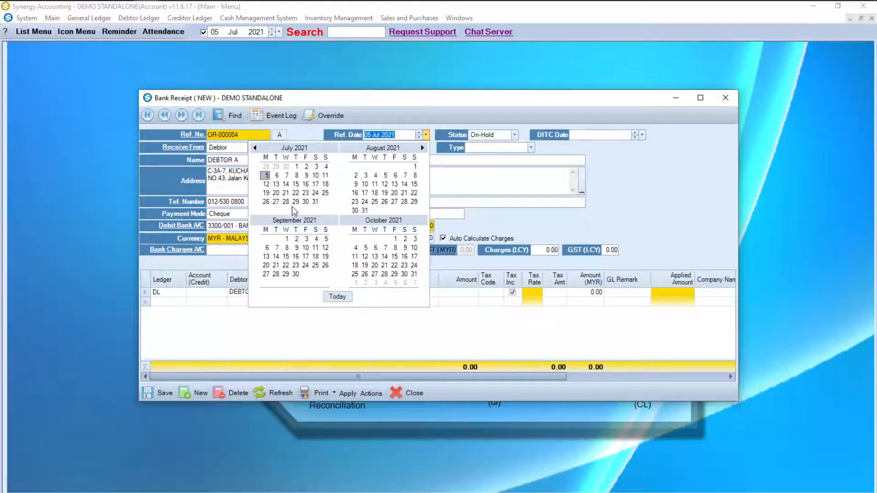
left_click(305, 201)
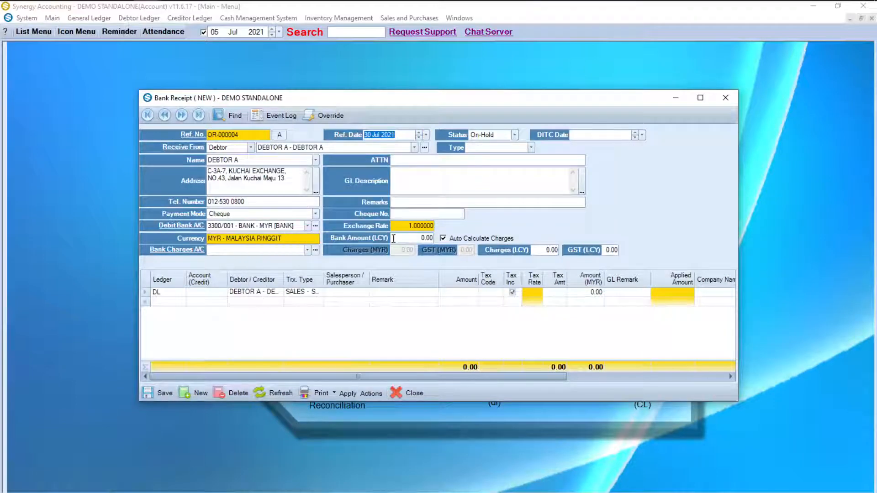
left_click(418, 239)
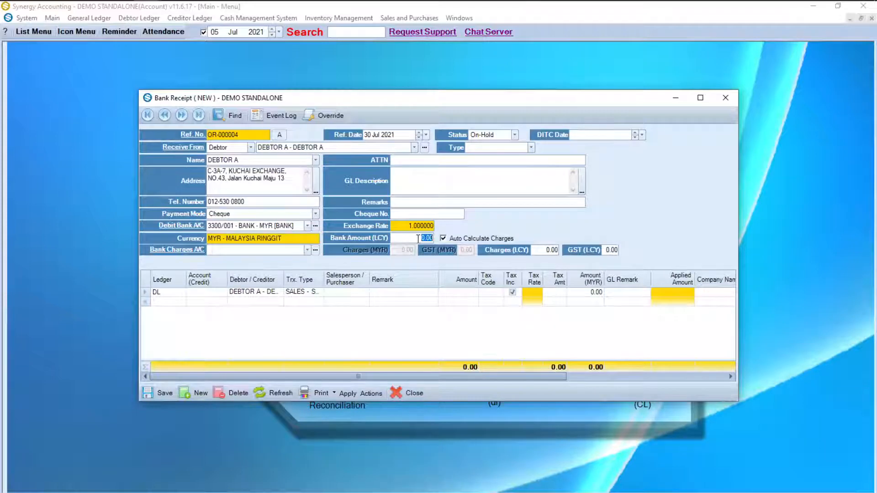
type("100")
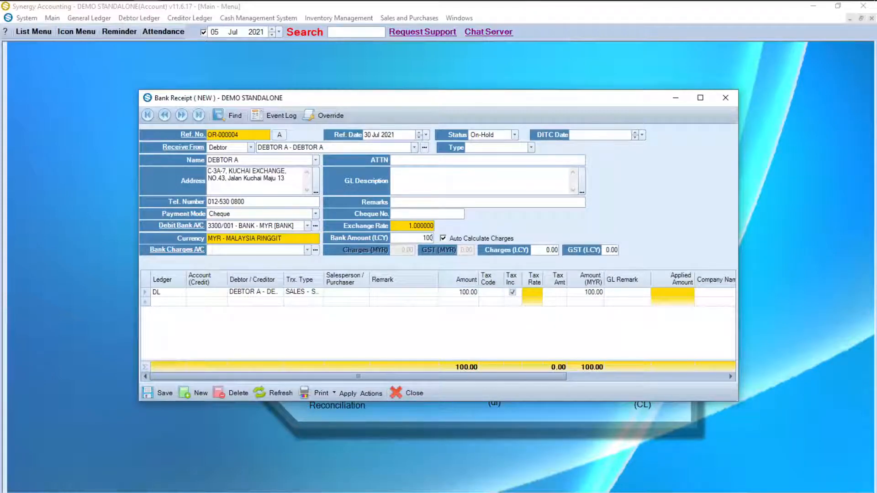
Step: Knock off invoice CS-0000001 for 100.00 against receipt OR-000004 and save it as posted
left_click(348, 394)
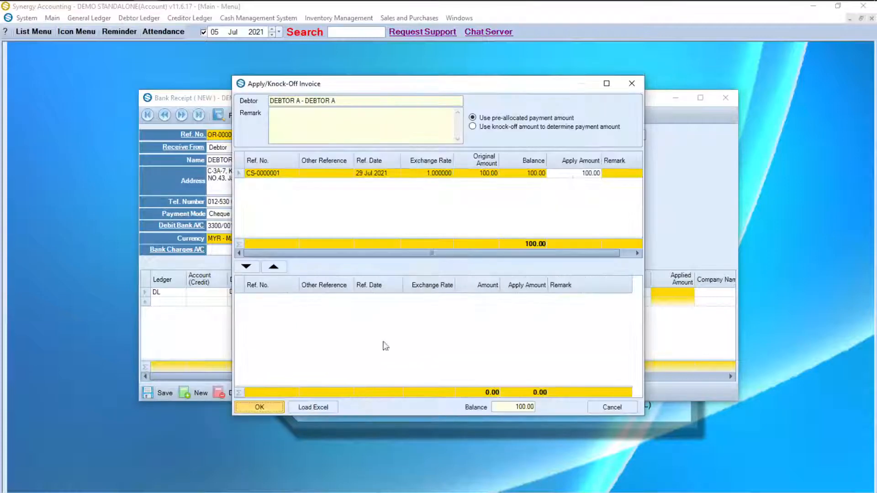
double_click(413, 176)
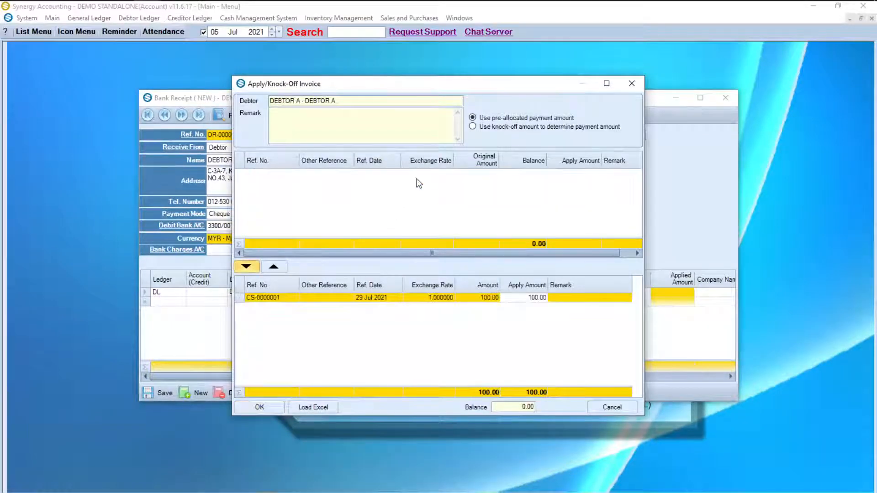
left_click(260, 408)
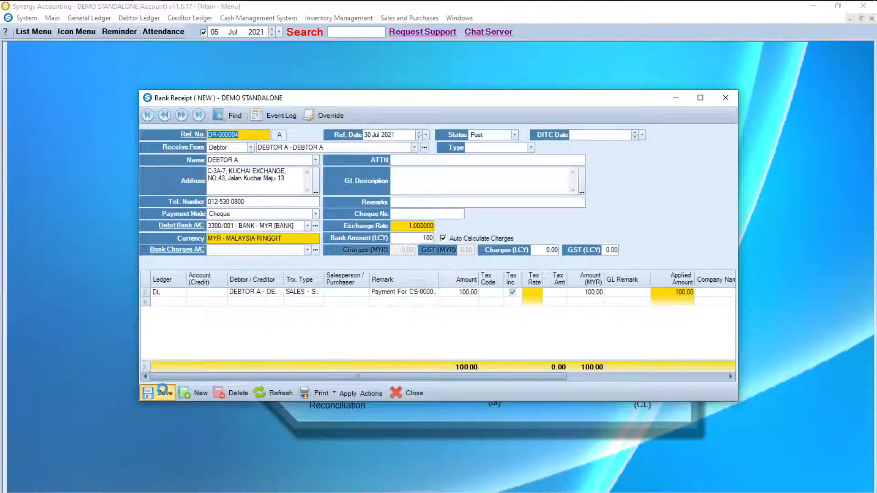
left_click(162, 392)
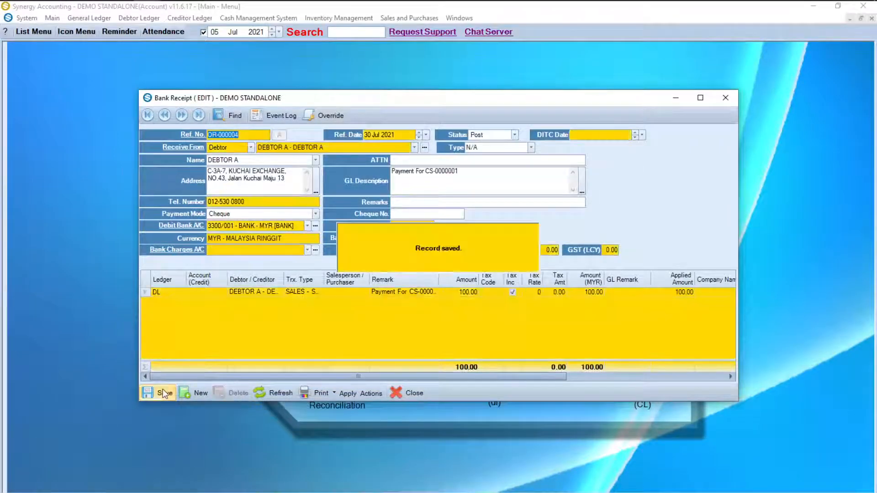
left_click(311, 392)
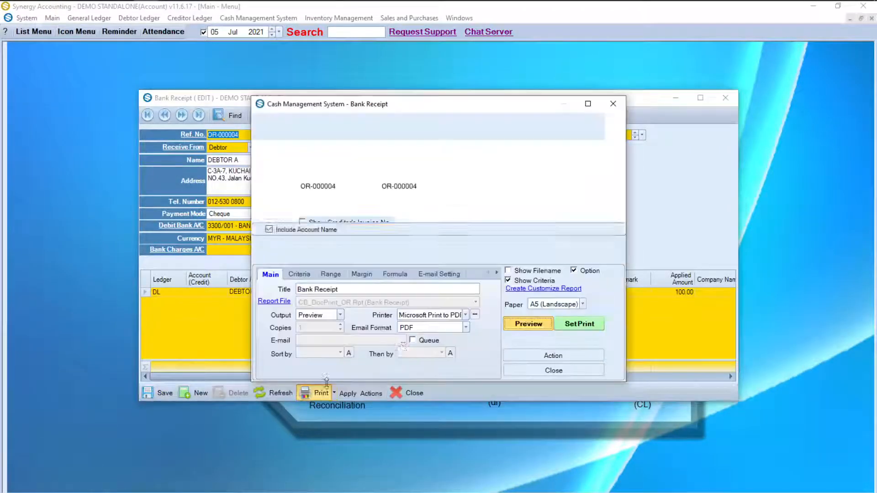
Step: Preview official receipt OR-000004 for MYR 100.00, then close the preview, print options and receipt
left_click(519, 327)
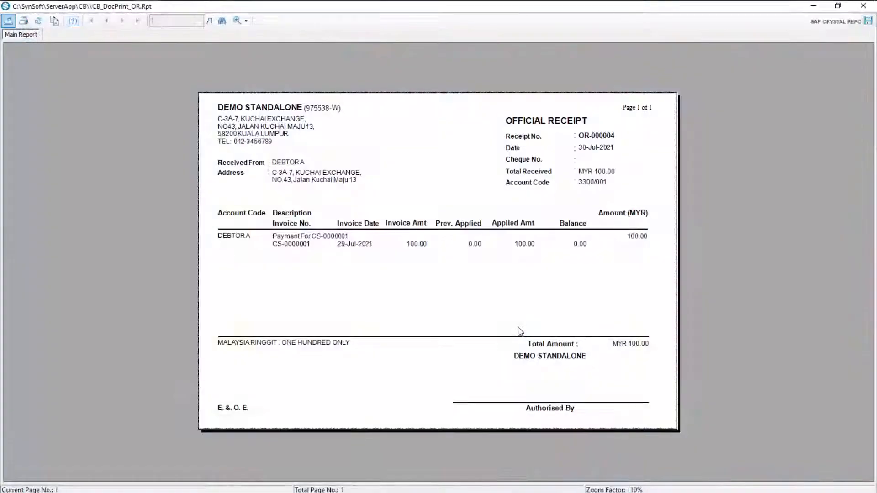
left_click(863, 5)
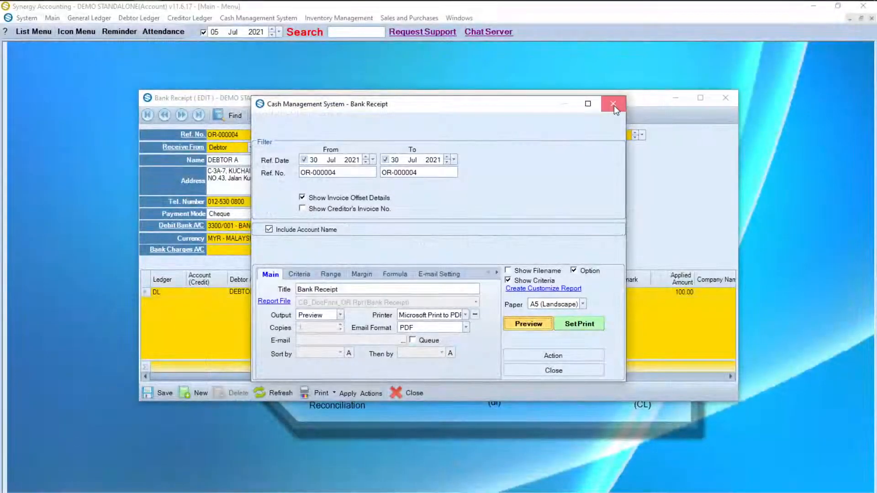
left_click(614, 106)
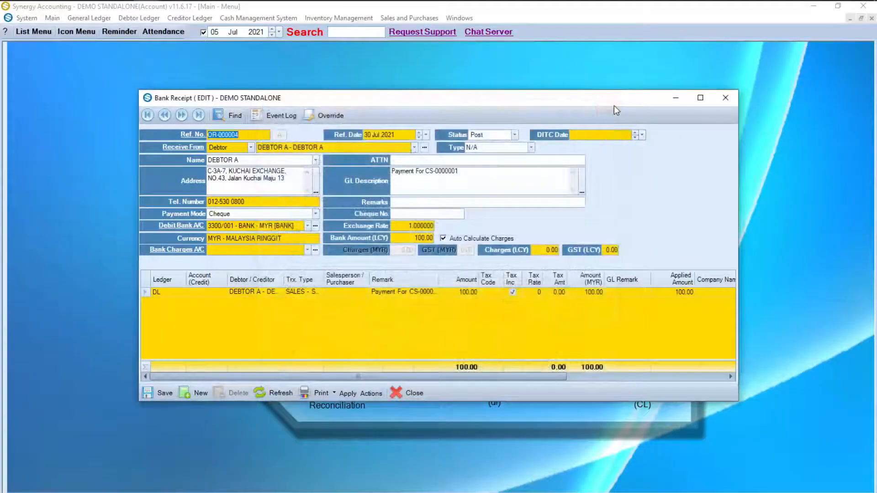
left_click(725, 105)
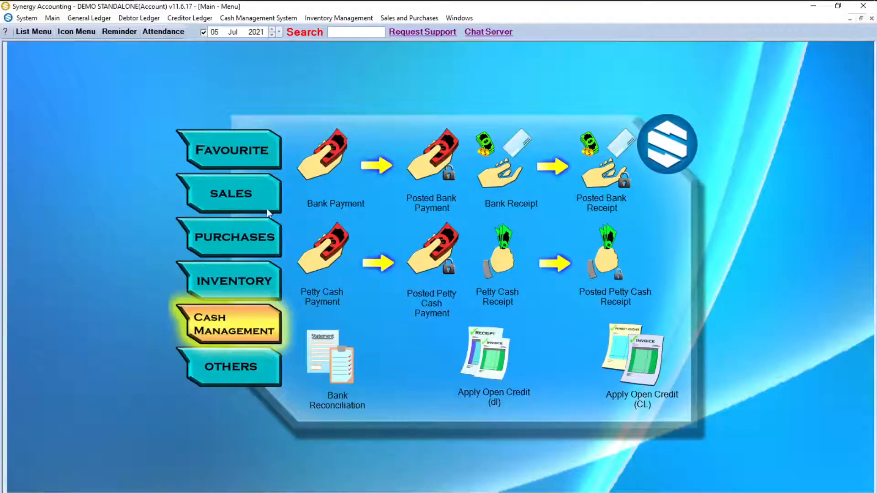
Step: Create a new credit note, CN-0000001, for DEBTOR A
left_click(248, 199)
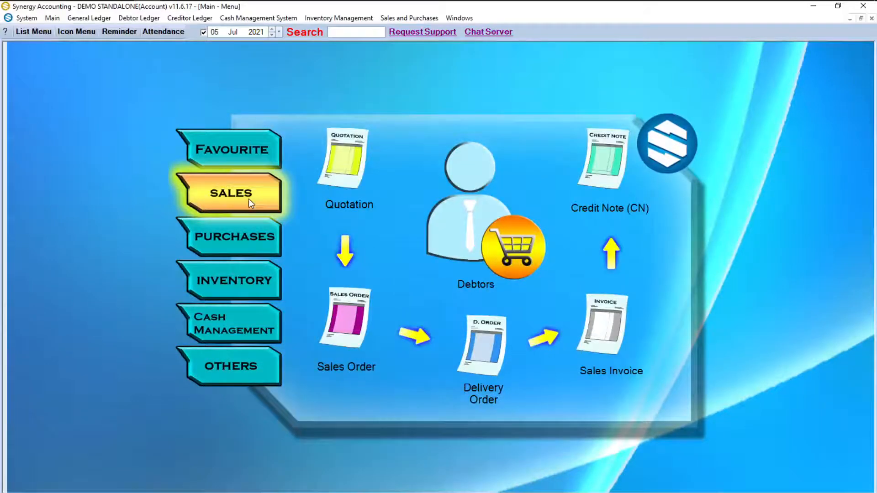
left_click(613, 177)
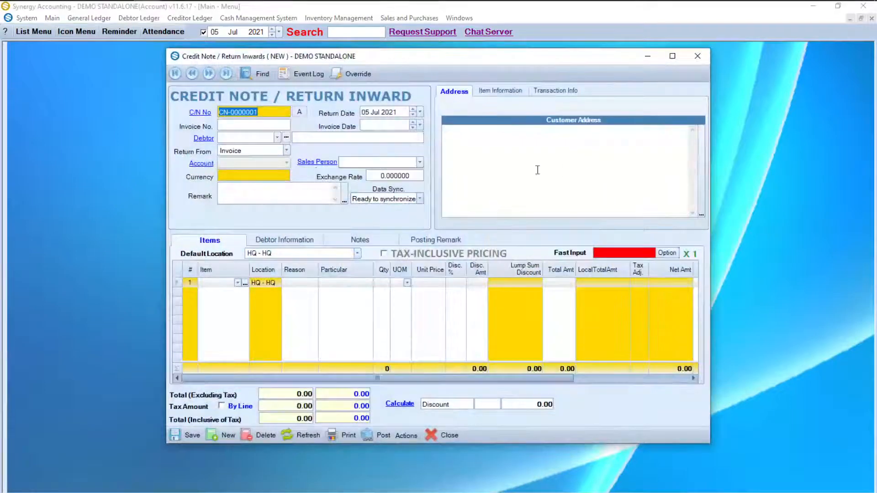
left_click(278, 137)
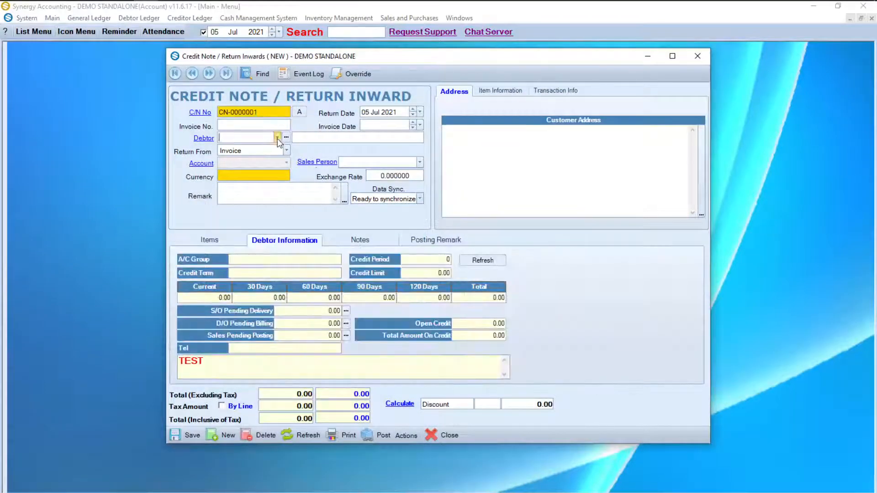
left_click(277, 138)
left_click(269, 161)
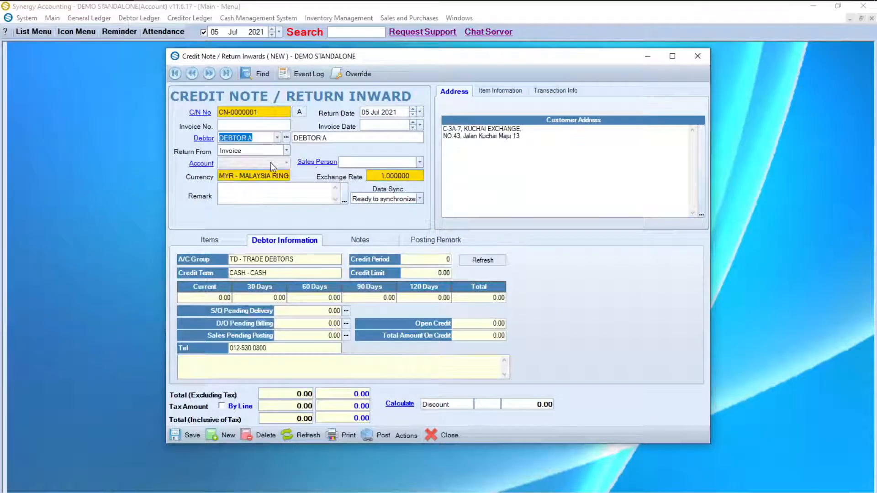
Step: Load invoice CS-0000001's Charger line (10 at 10.00) as goods being returned, searching to 31 Jul 2021
left_click(410, 436)
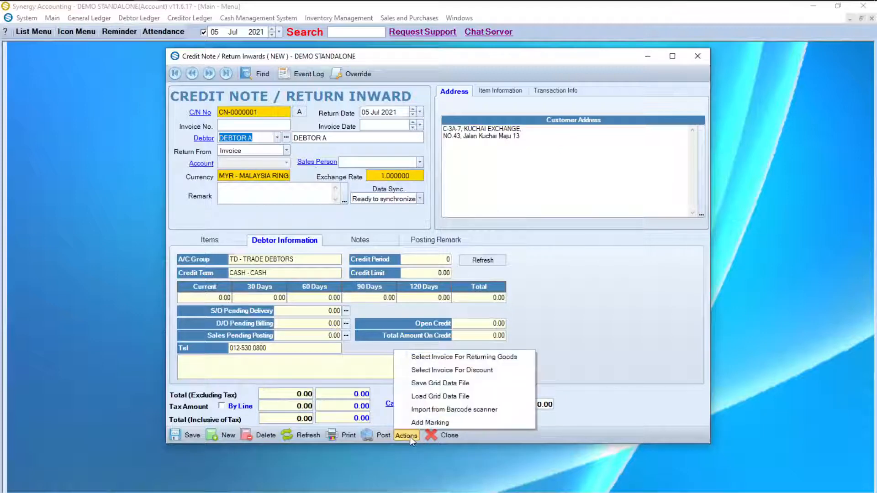
left_click(441, 359)
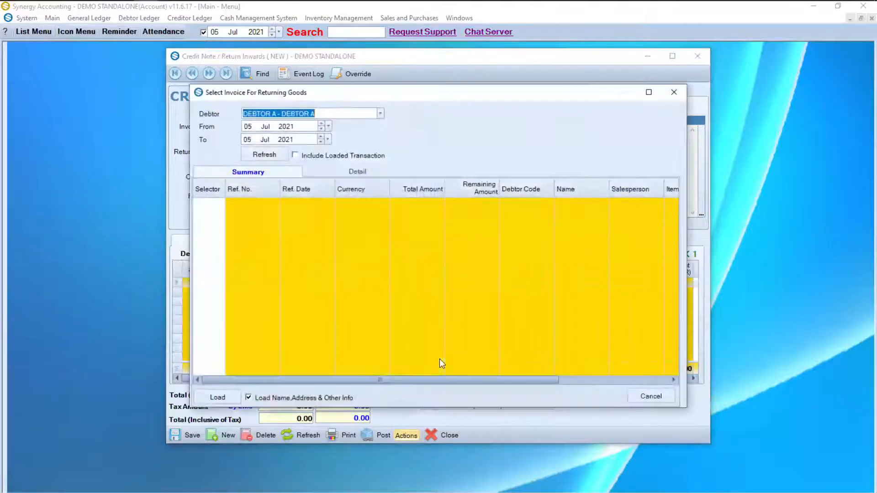
left_click(249, 141)
left_click(257, 155)
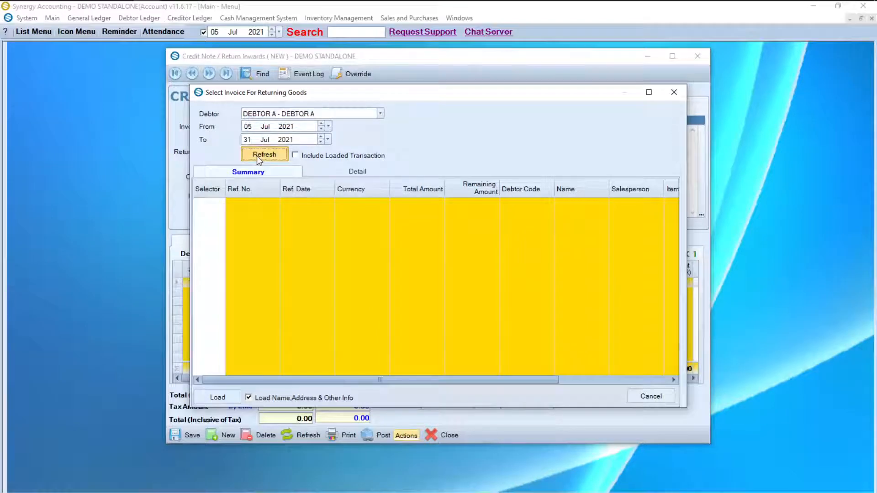
left_click(219, 204)
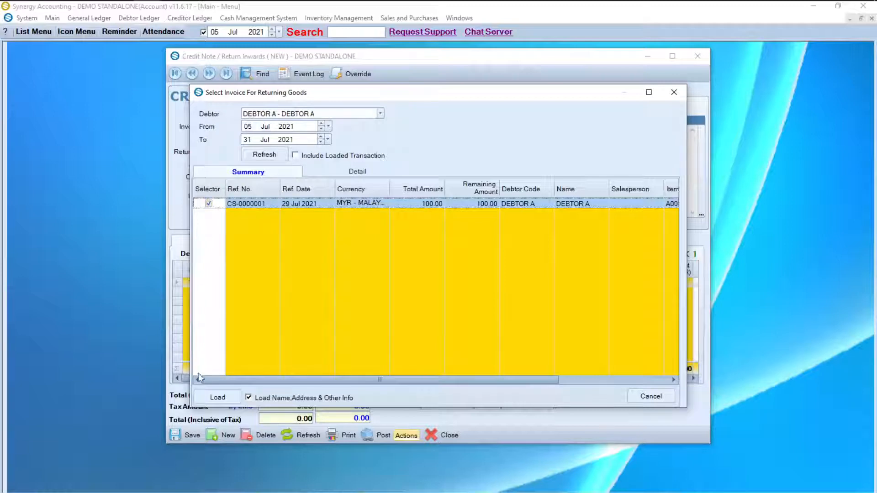
left_click(213, 396)
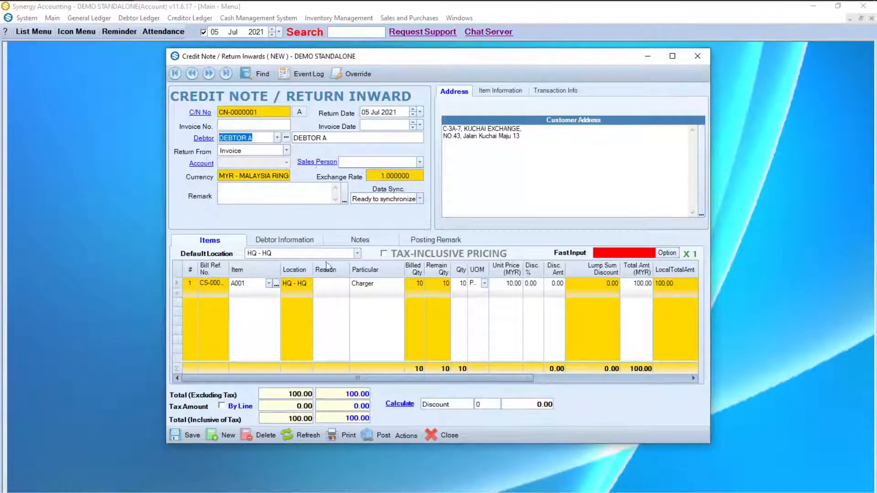
Step: Date the credit note 30 Jul 2021, return 1 Charger with remark ITEM DAMAGE, and save it
left_click_drag(370, 113, 360, 114)
left_click(418, 115)
left_click(419, 114)
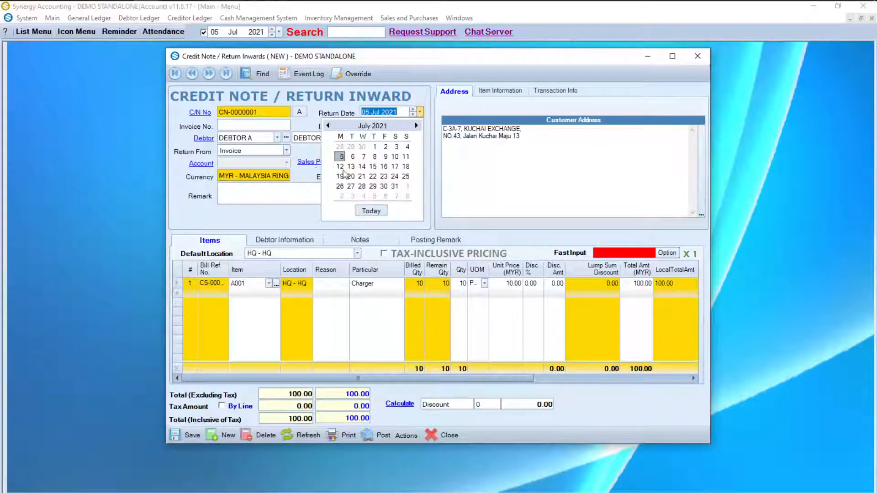
left_click(384, 186)
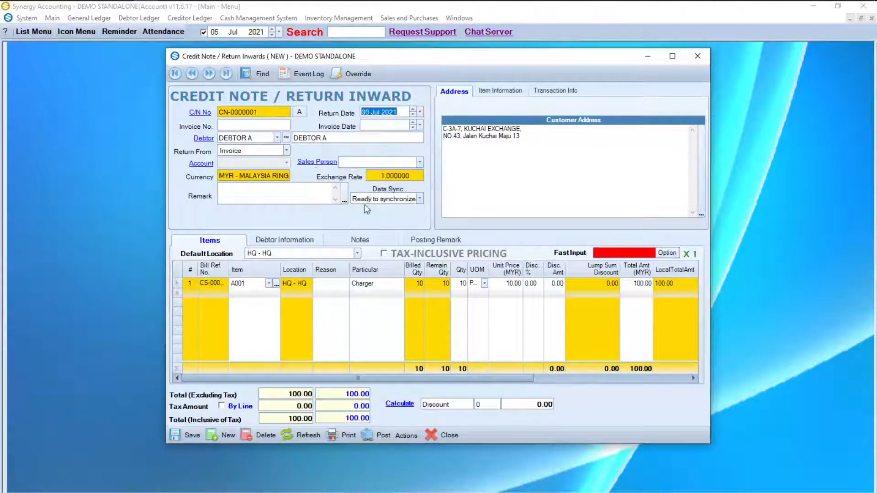
left_click(463, 284)
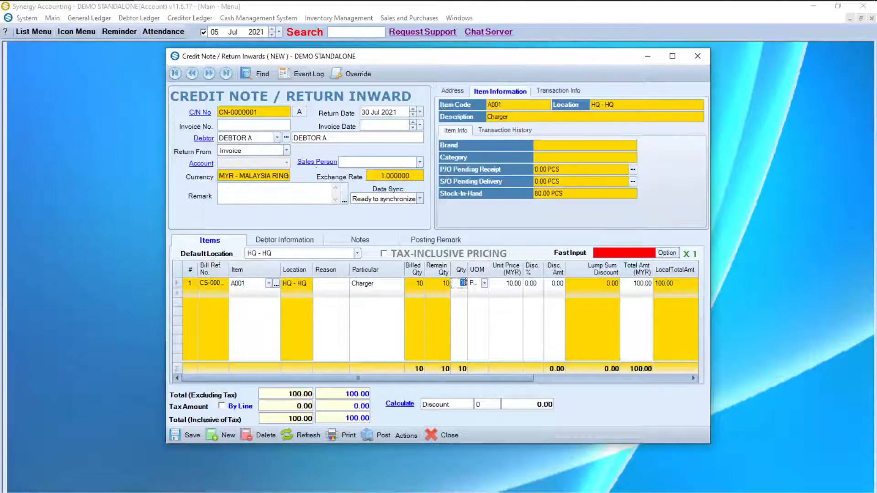
type("1")
left_click(288, 198)
type("ITEM DAMAGE")
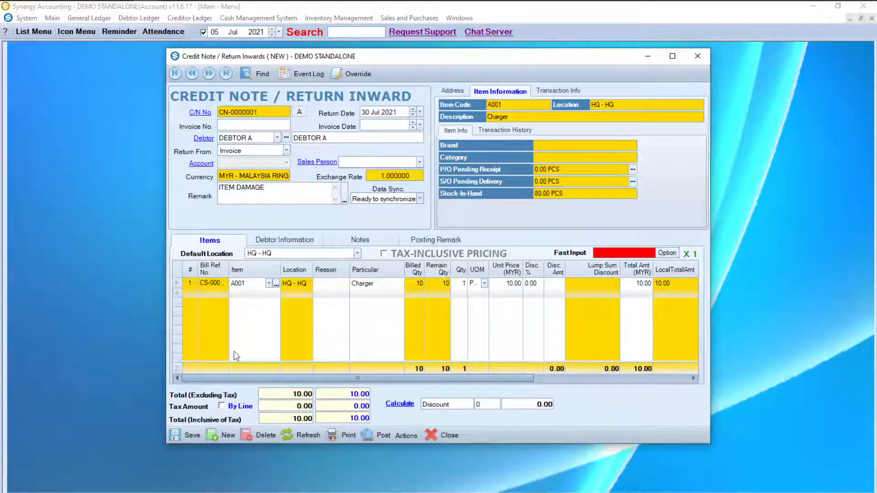
left_click(189, 436)
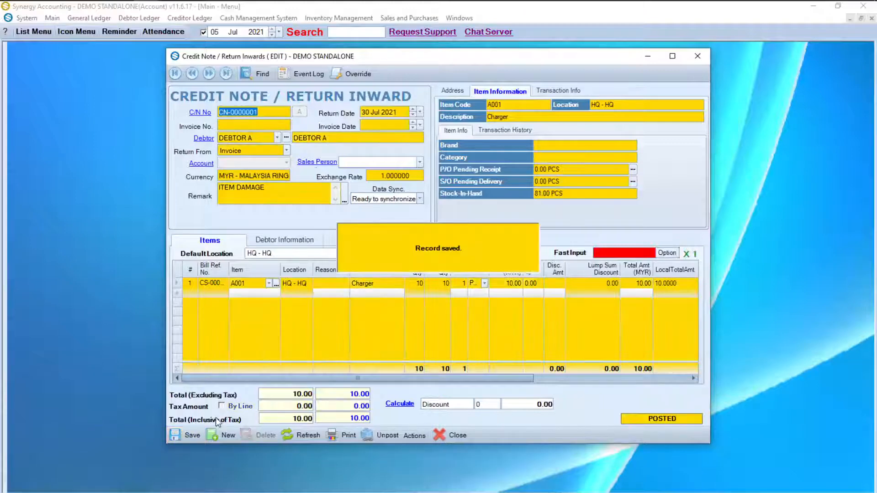
Step: Preview credit note CN-0000001 totalling 10.00, then close the viewer, print options and credit note
left_click(353, 436)
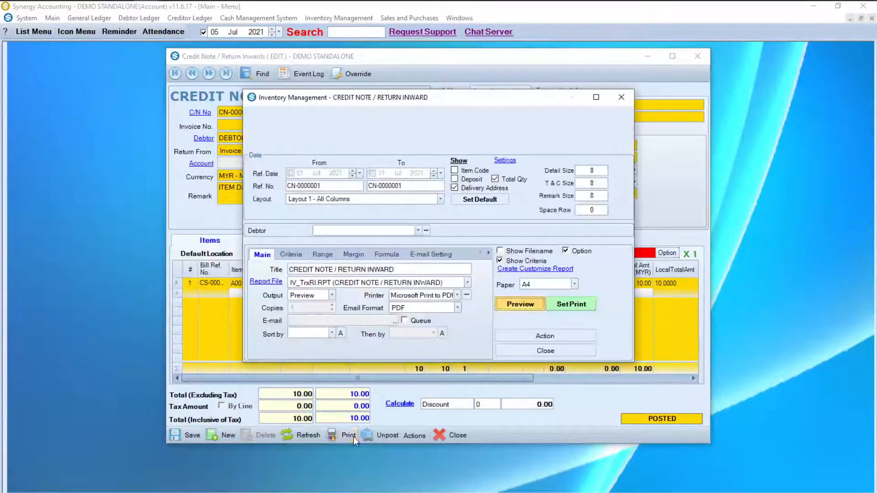
left_click(537, 309)
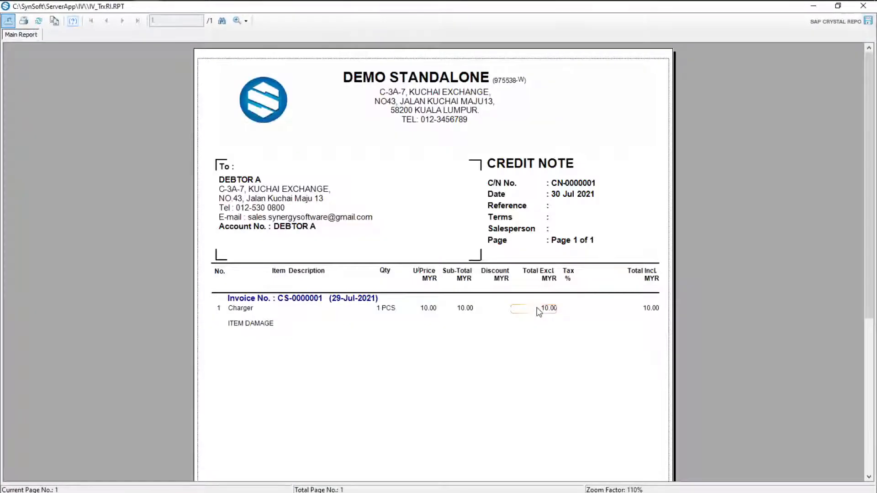
scroll(538, 311, "down", 5)
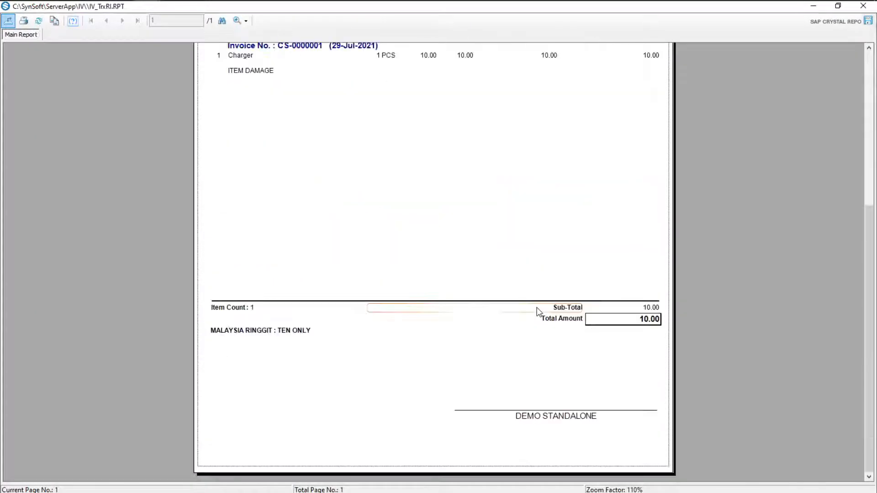
scroll(537, 311, "up", 5)
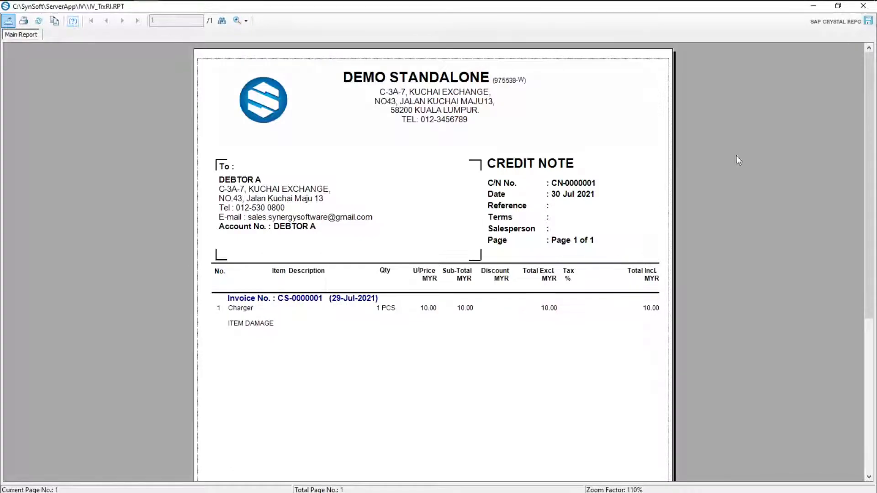
left_click(863, 6)
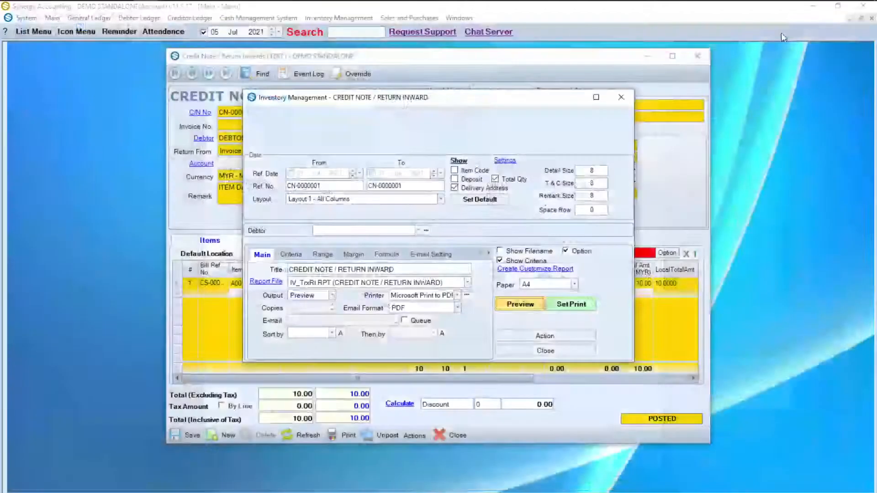
left_click(623, 96)
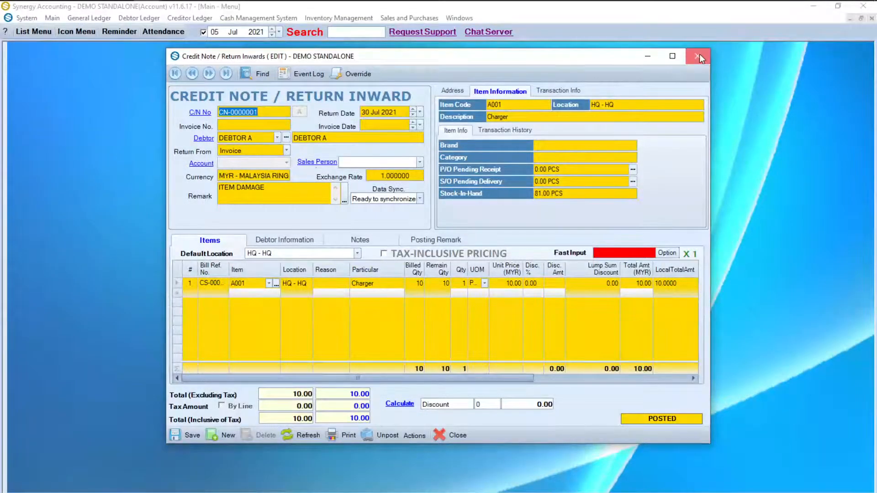
left_click(699, 56)
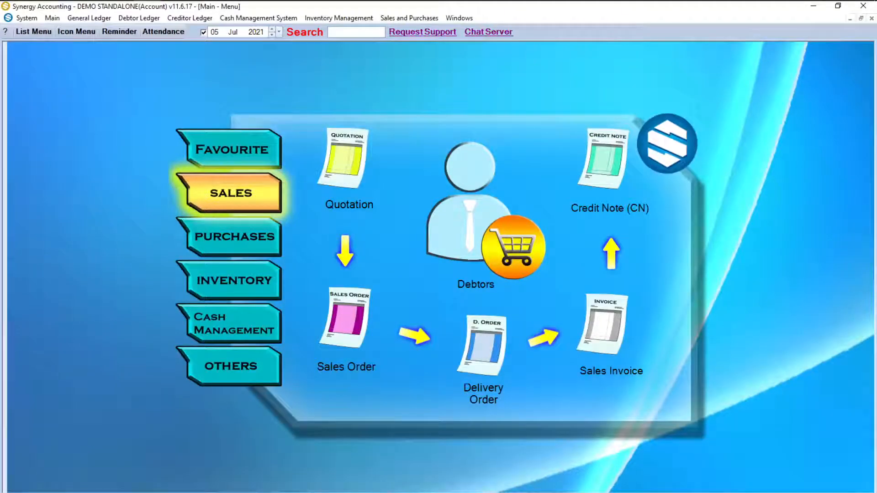
Step: Start a bank reconciliation for 3300/001 BANK - MYR with statement balance 50540
left_click(249, 330)
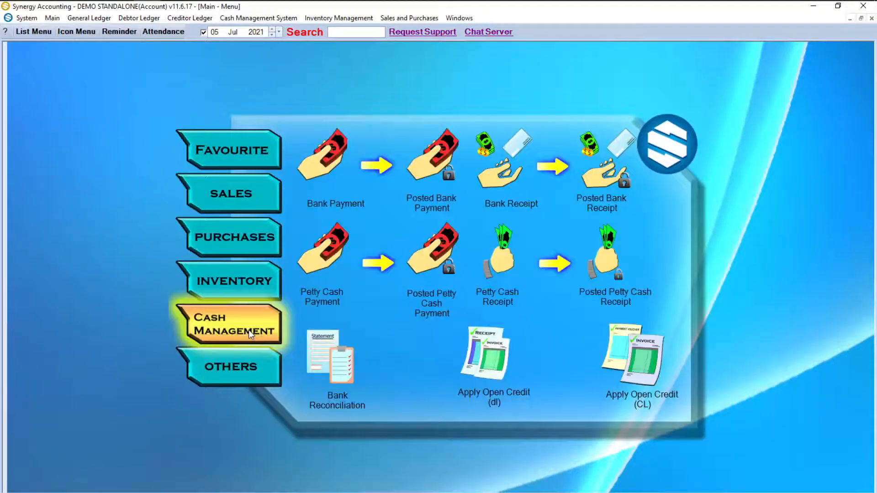
left_click(323, 358)
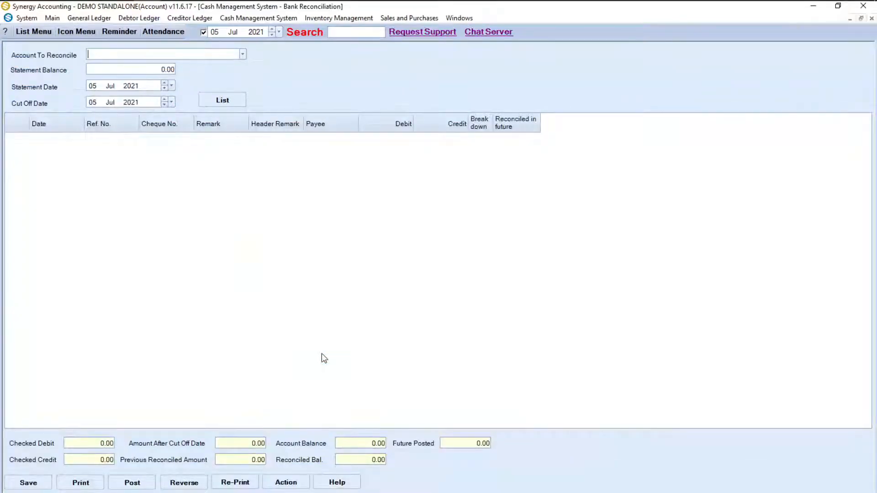
left_click(243, 54)
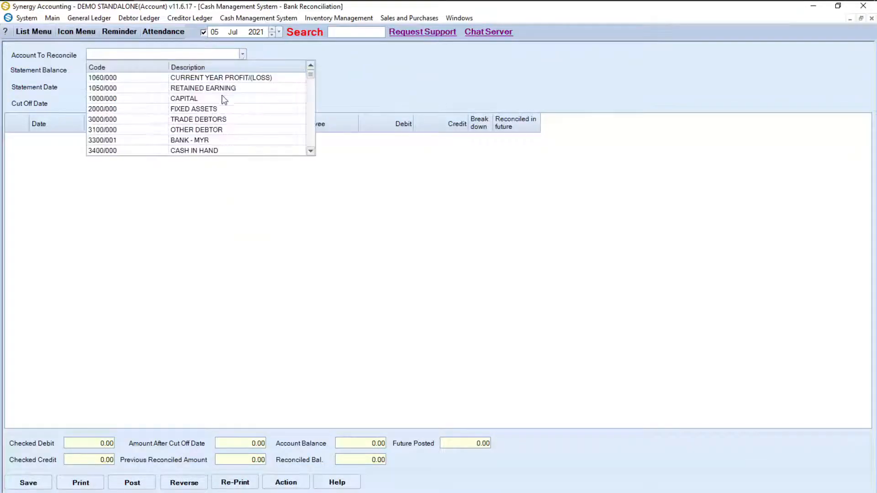
left_click(207, 138)
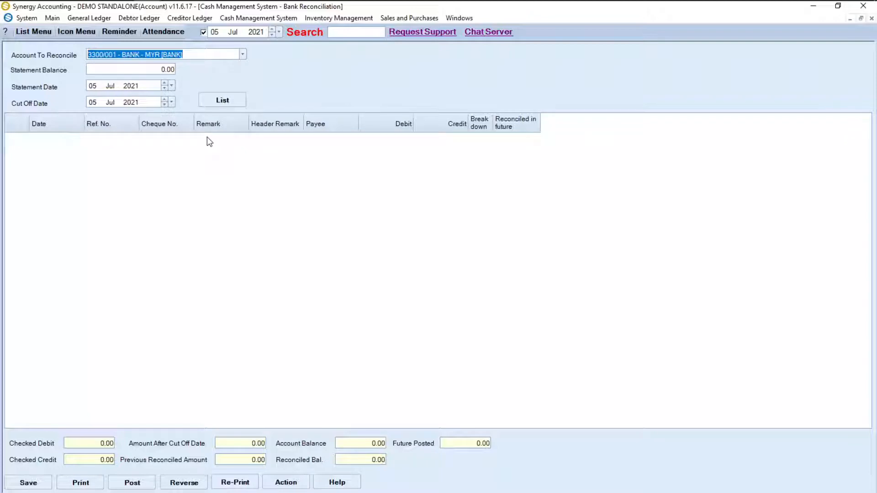
left_click(151, 73)
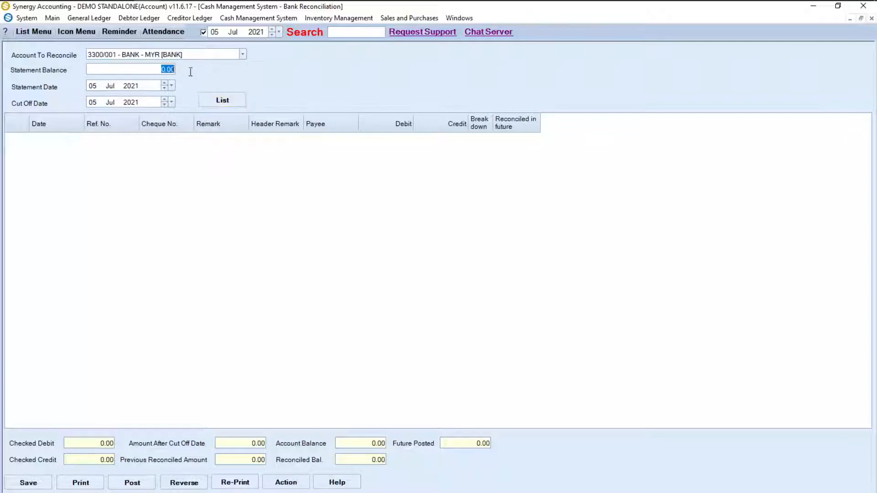
type("50540")
Step: Set statement and cut-off dates to 31 Jul 2021 and list the 12 transactions
left_click(171, 86)
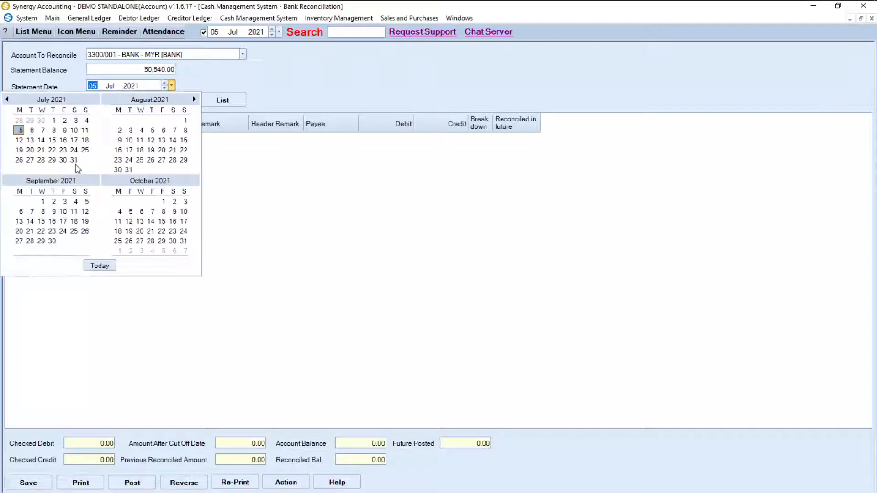
left_click(75, 160)
left_click(172, 103)
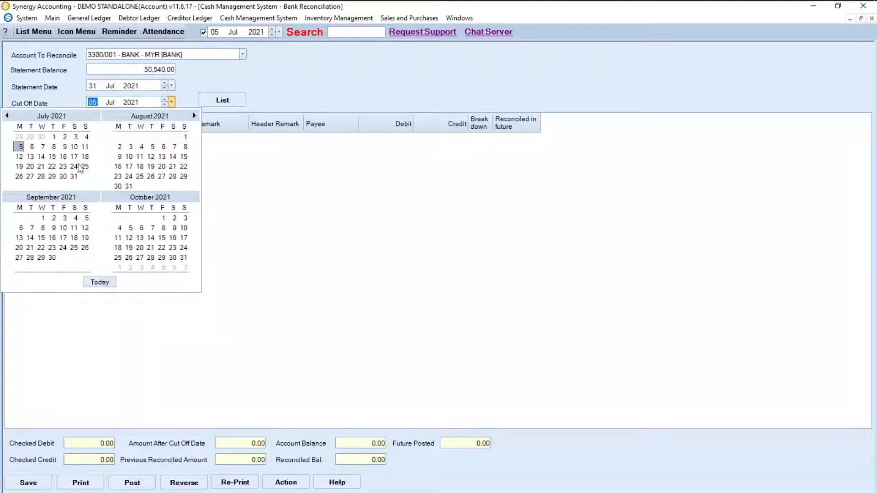
left_click(76, 177)
left_click(219, 103)
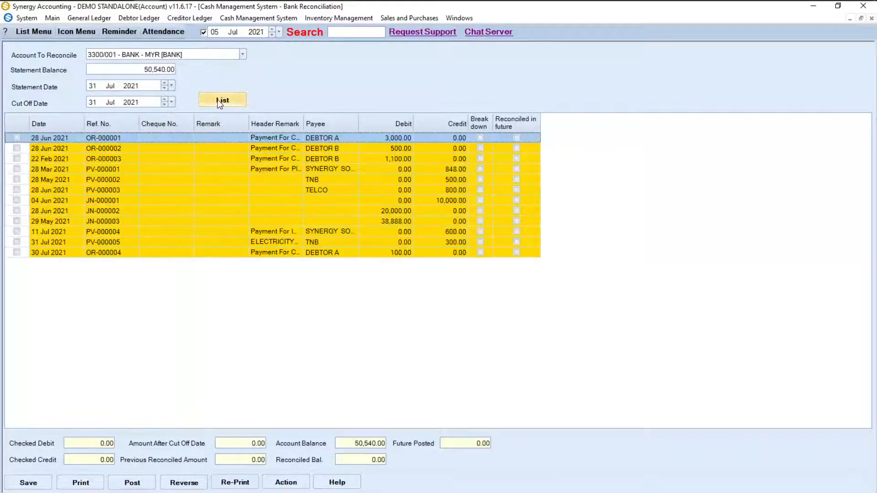
Step: Mark all twelve transactions, OR-000001 through OR-000004, as reconciled
left_click(17, 137)
left_click(18, 149)
left_click(20, 159)
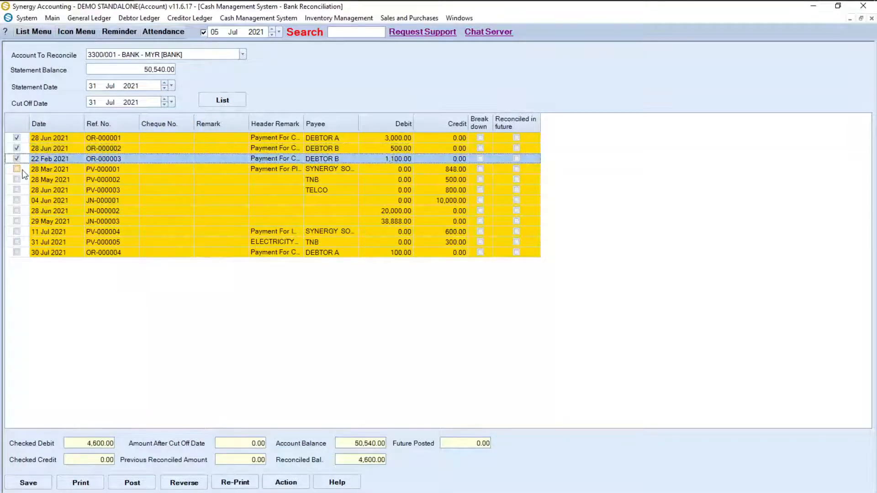
left_click(17, 169)
left_click(18, 180)
left_click(17, 191)
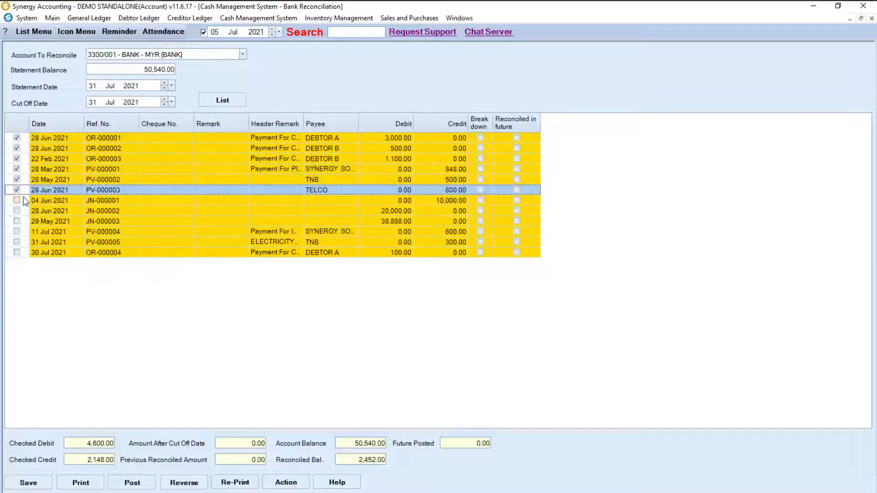
left_click(24, 201)
left_click(24, 212)
left_click(23, 222)
left_click(23, 232)
left_click(23, 242)
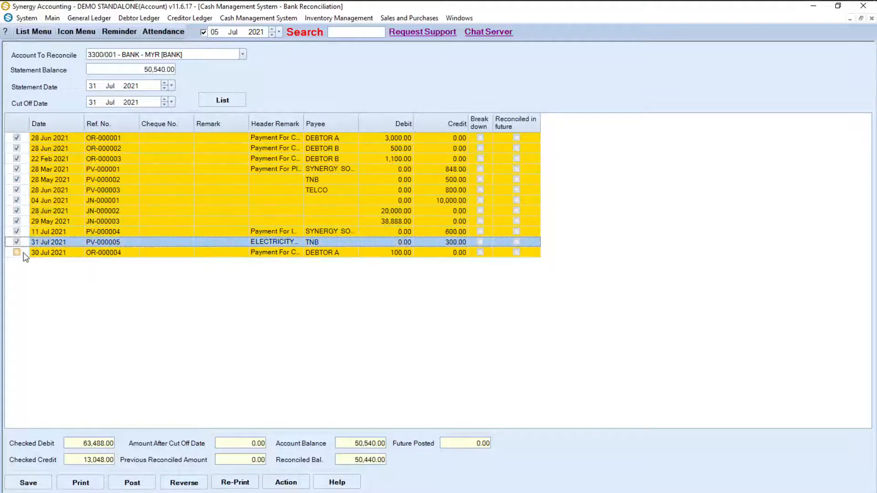
left_click(24, 252)
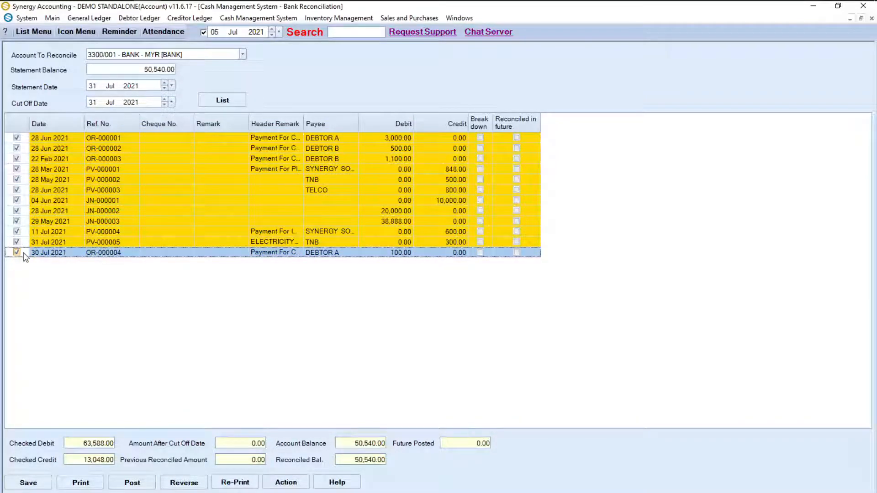
Step: Confirm the reconciled balance matches 50,540.00, save and post the reconciliation, and return to the menu
left_click(160, 70)
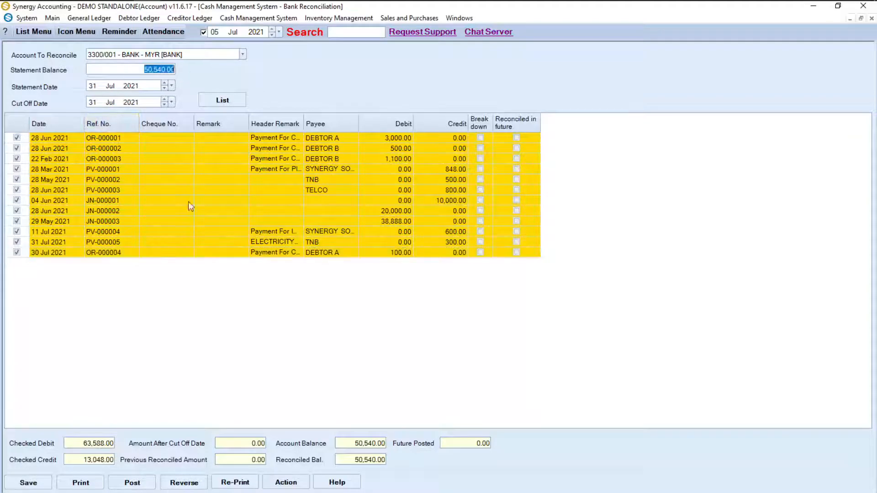
left_click(350, 459)
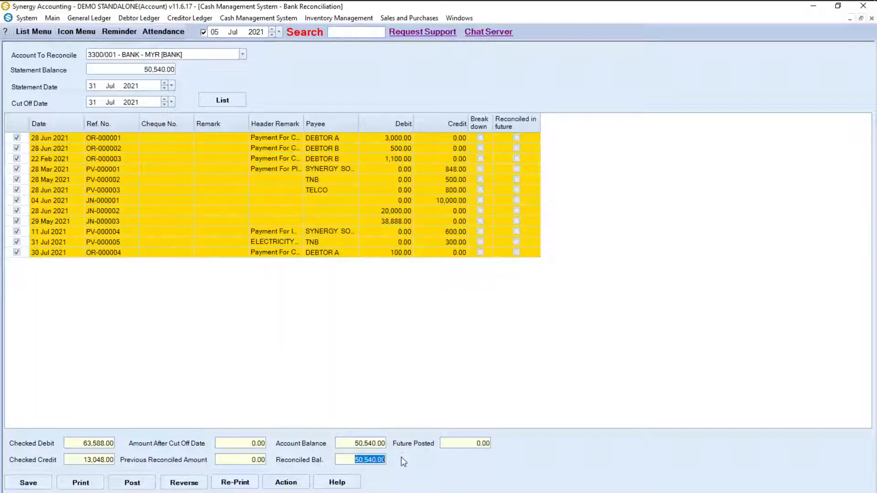
left_click(36, 482)
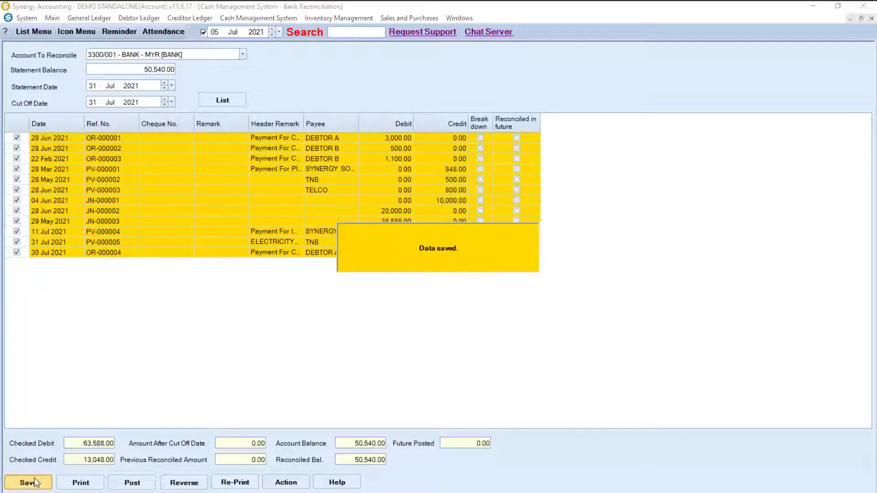
left_click(130, 486)
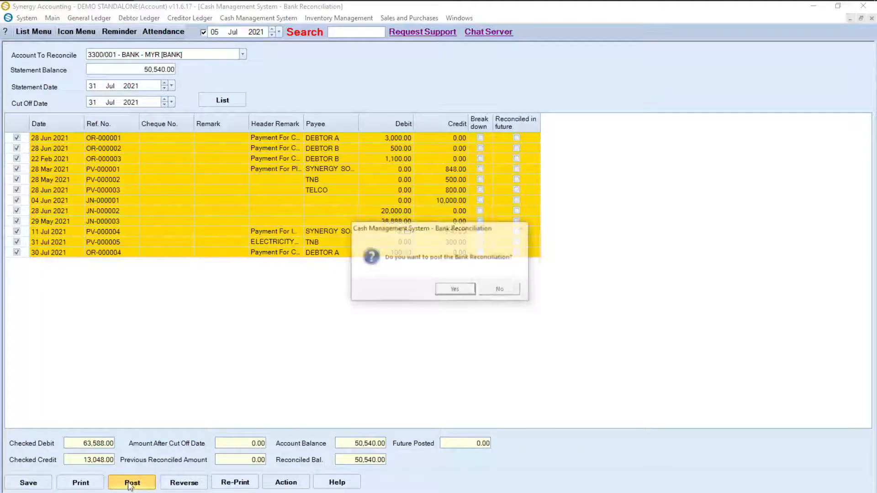
left_click(458, 289)
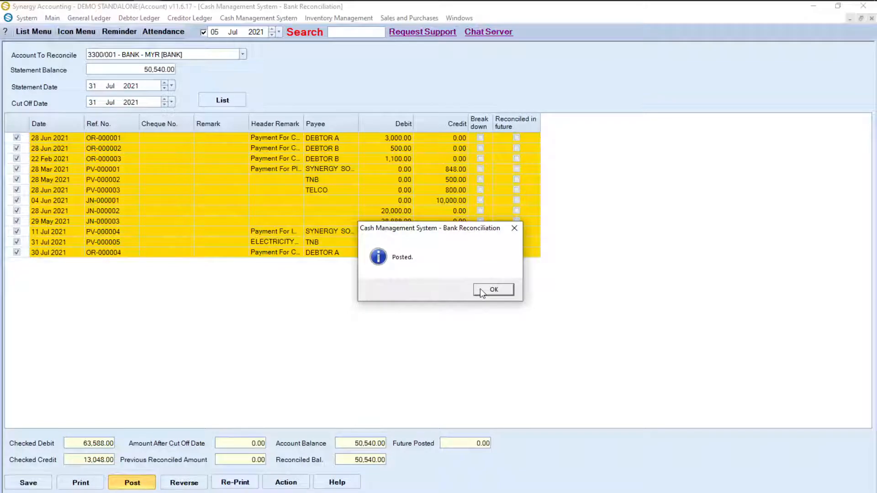
left_click(481, 290)
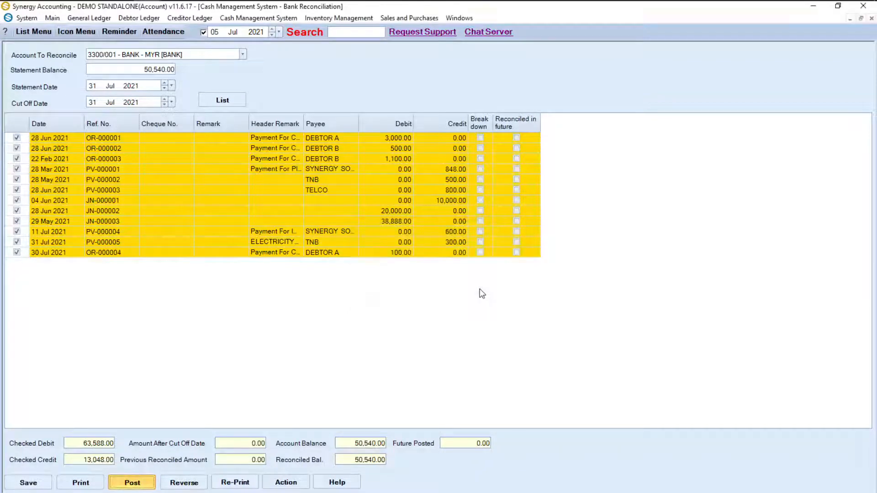
left_click(76, 32)
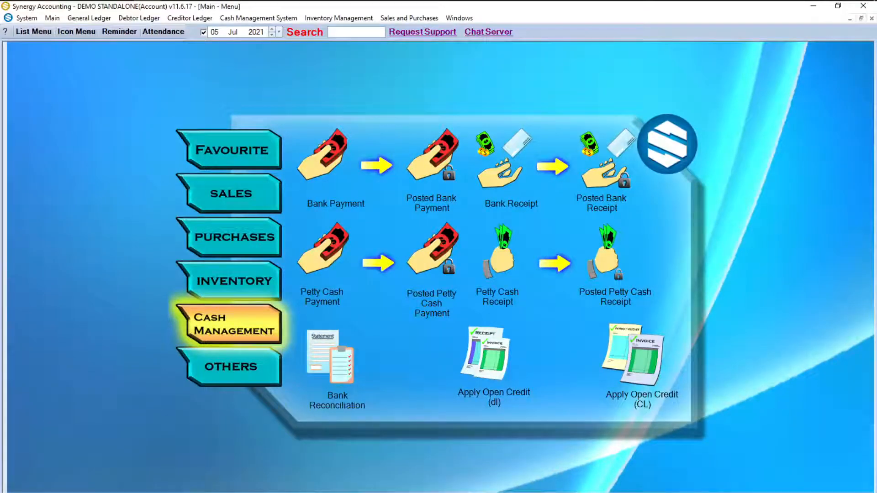
Step: Open the General Ledger settings under Report & Query's Account Reports
left_click(247, 383)
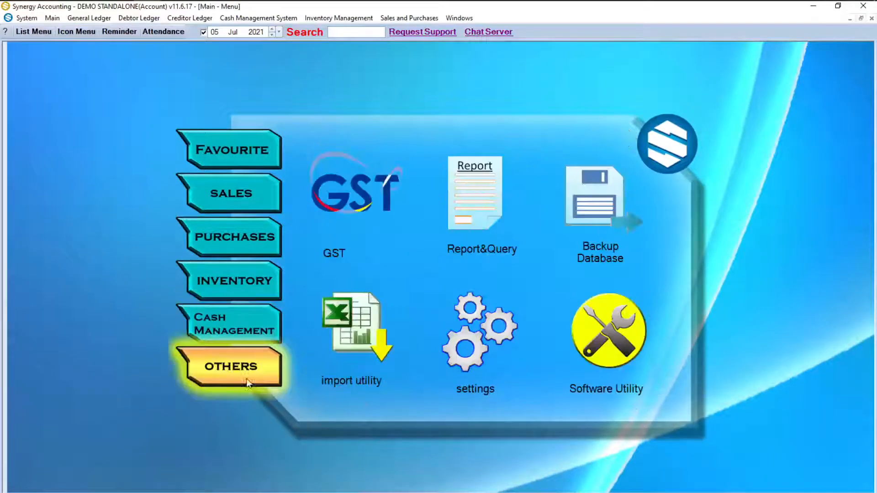
left_click(475, 221)
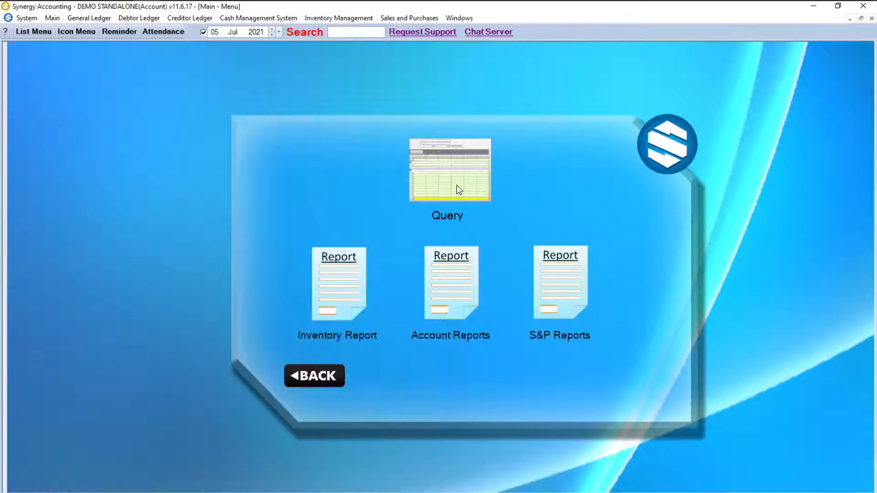
left_click(432, 308)
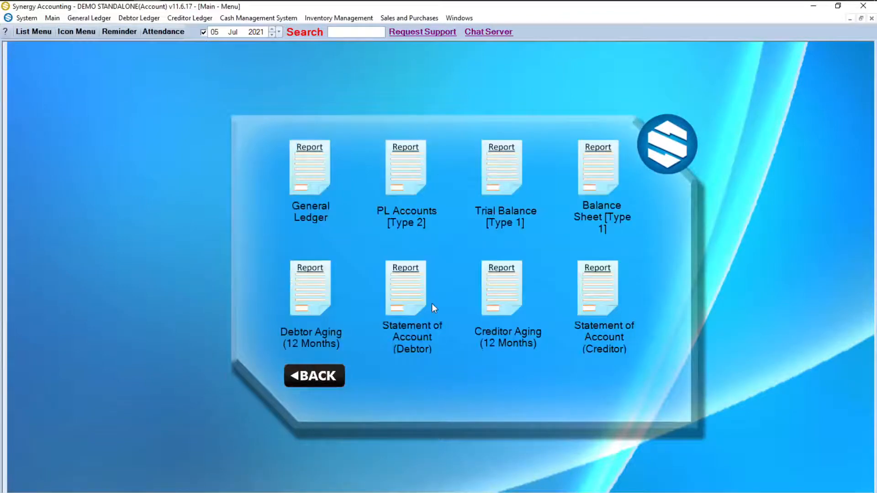
left_click(313, 177)
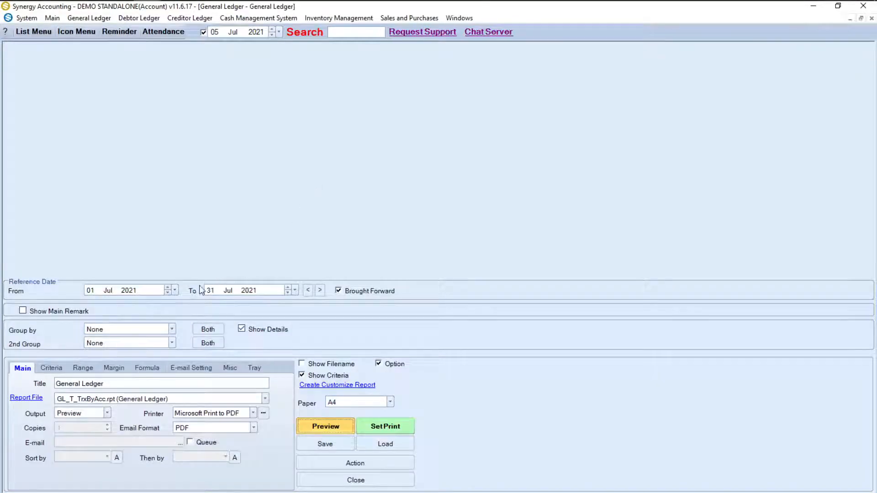
Step: Preview the General Ledger for 01 Jul to 31 Jul 2021, then close it and return to the report menu
left_click(175, 291)
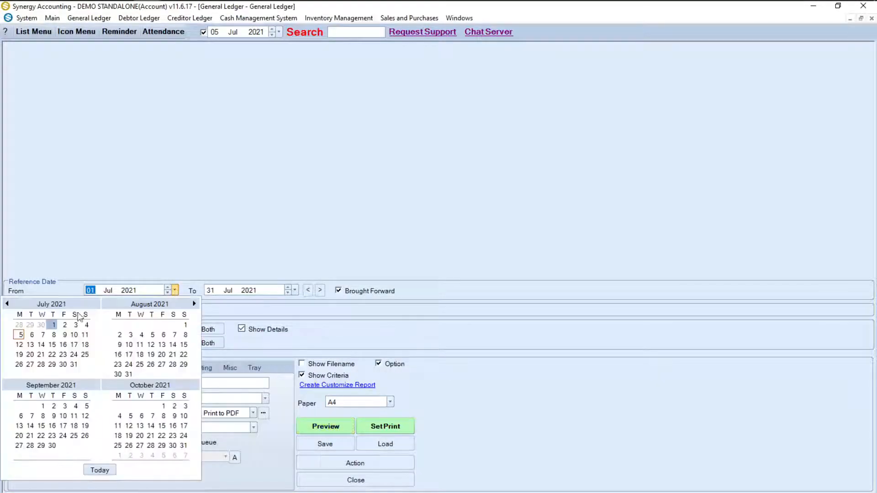
left_click(52, 325)
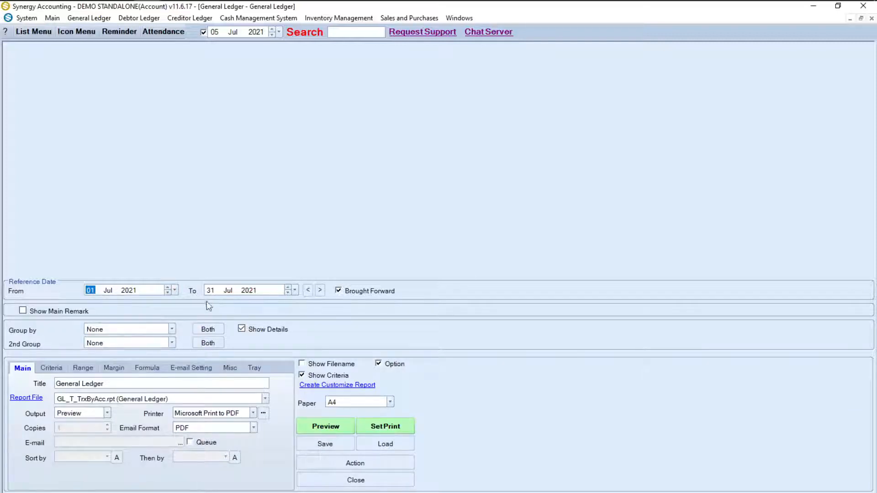
left_click(326, 427)
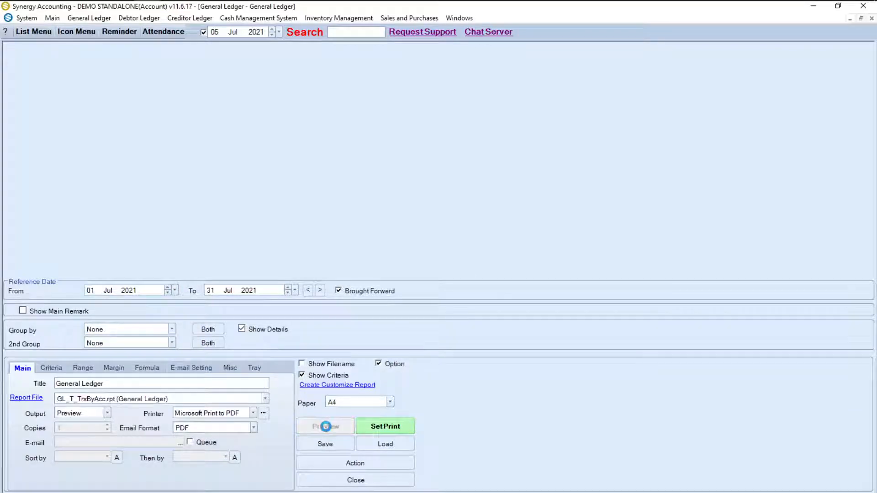
scroll(358, 415, "down", 2)
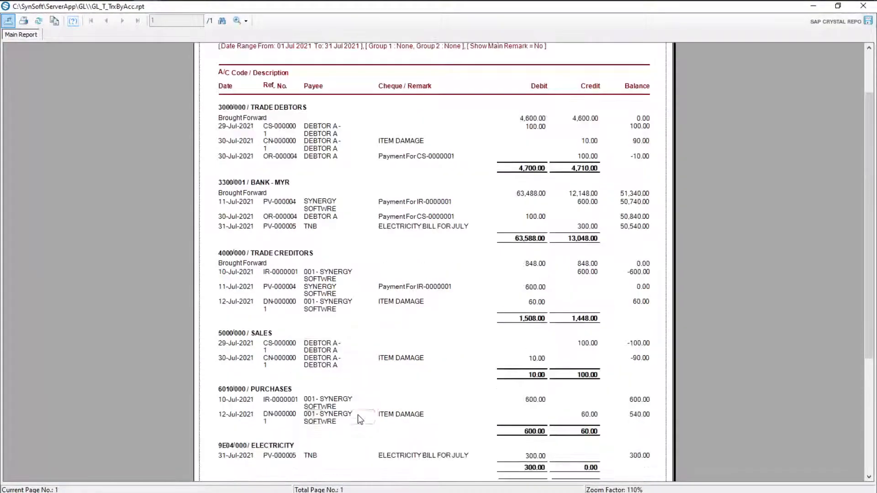
scroll(358, 415, "down", 3)
scroll(358, 415, "up", 4)
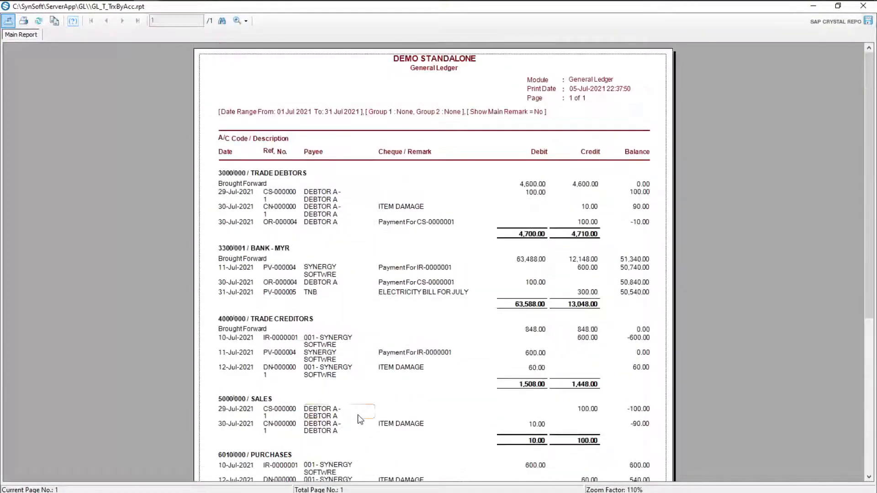
left_click(858, 8)
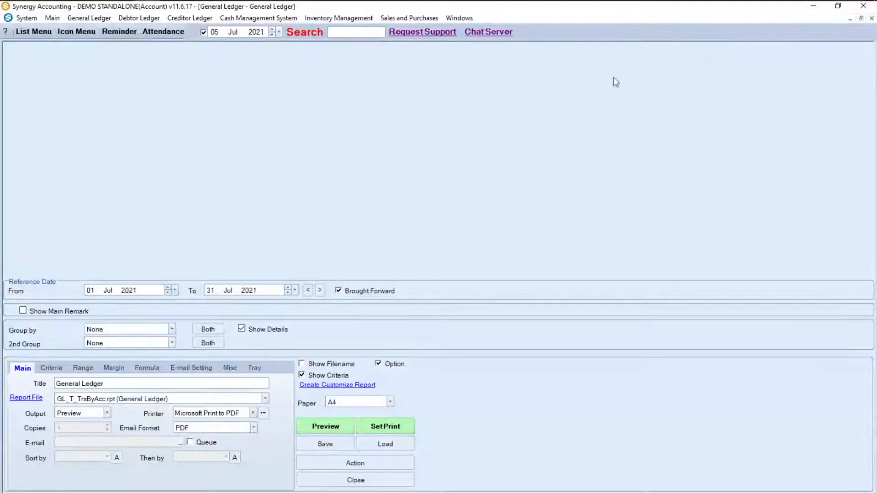
left_click(67, 31)
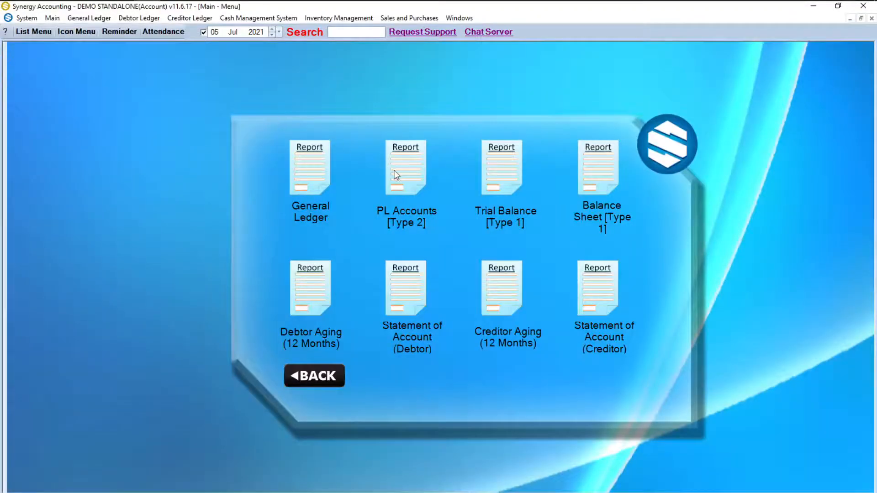
Step: Set up the P&L Accounts report with 1 column starting at 2021 Period 01
left_click(395, 175)
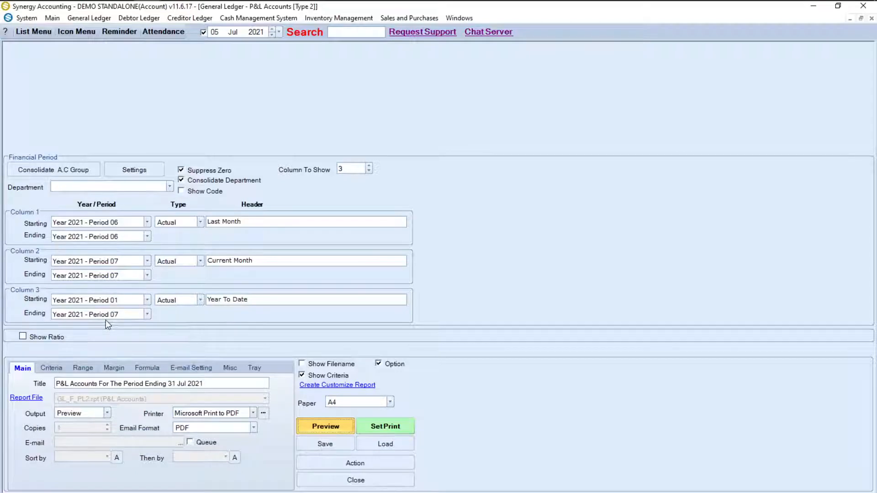
double_click(360, 172)
type("1")
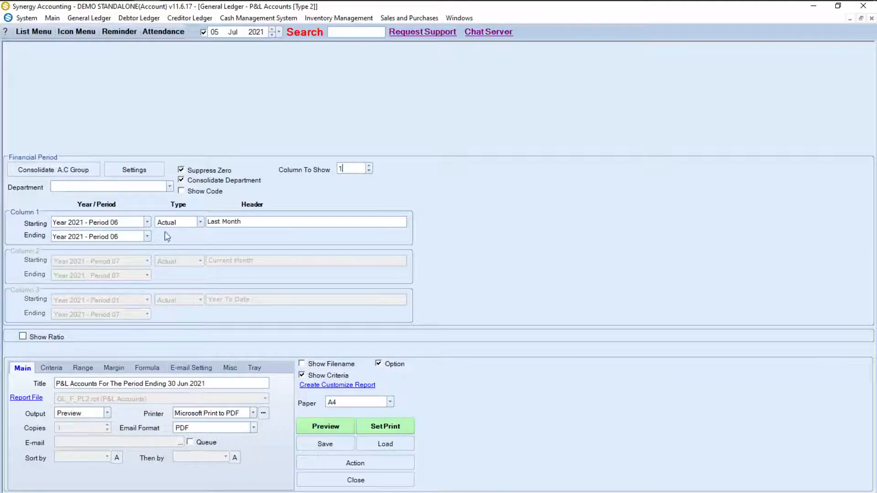
left_click(146, 222)
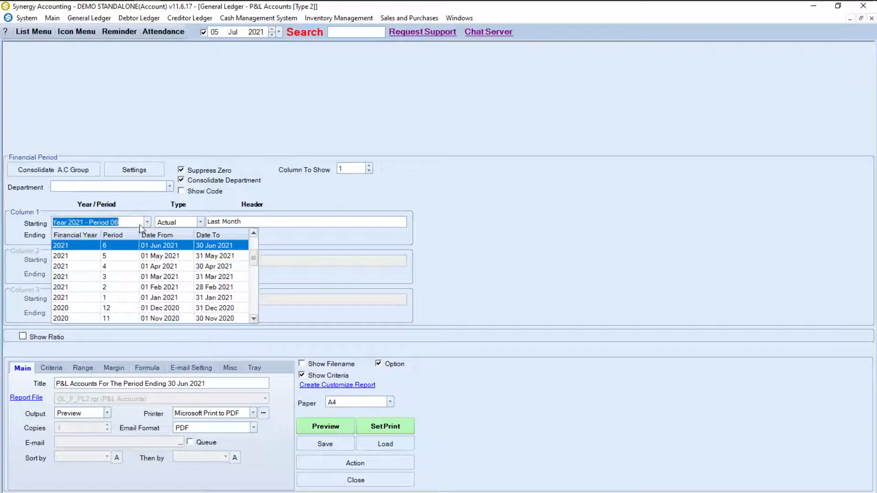
left_click(108, 297)
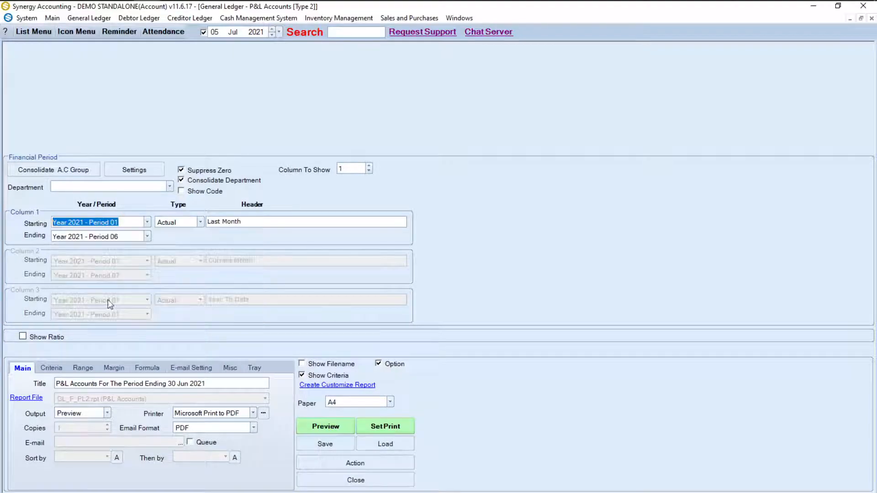
Step: Preview the P&L for periods 01–06 showing net profit 50,340.00, then close it and return to the report menu
left_click(329, 425)
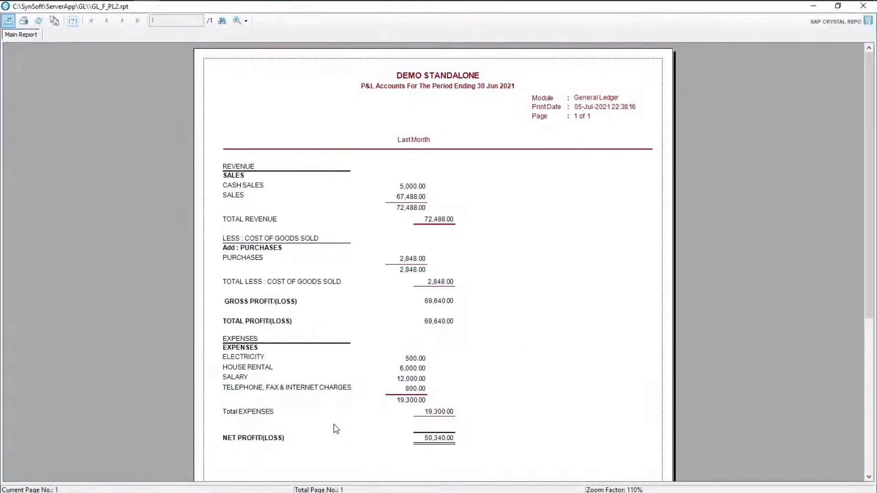
scroll(337, 429, "down", 3)
scroll(337, 429, "up", 3)
left_click(862, 11)
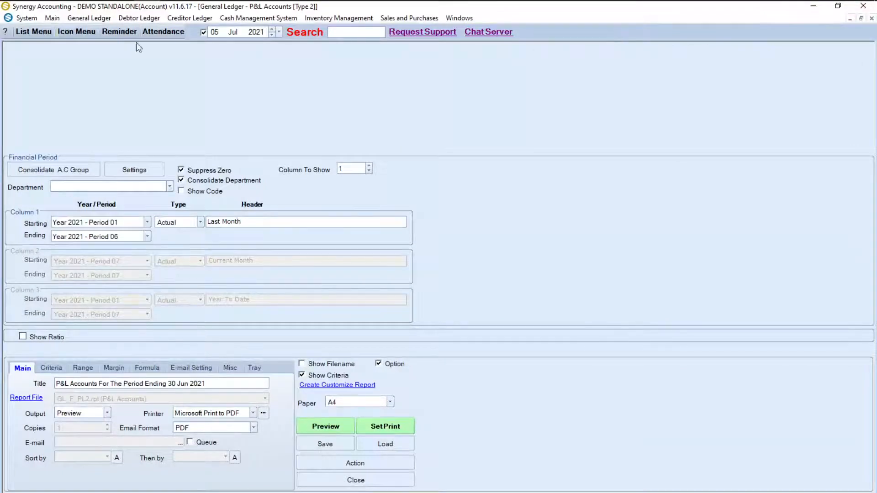
left_click(77, 32)
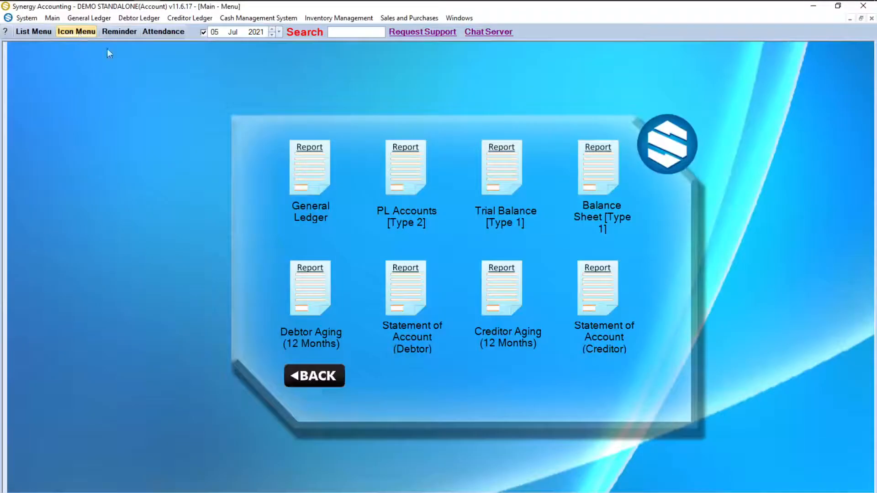
left_click(501, 180)
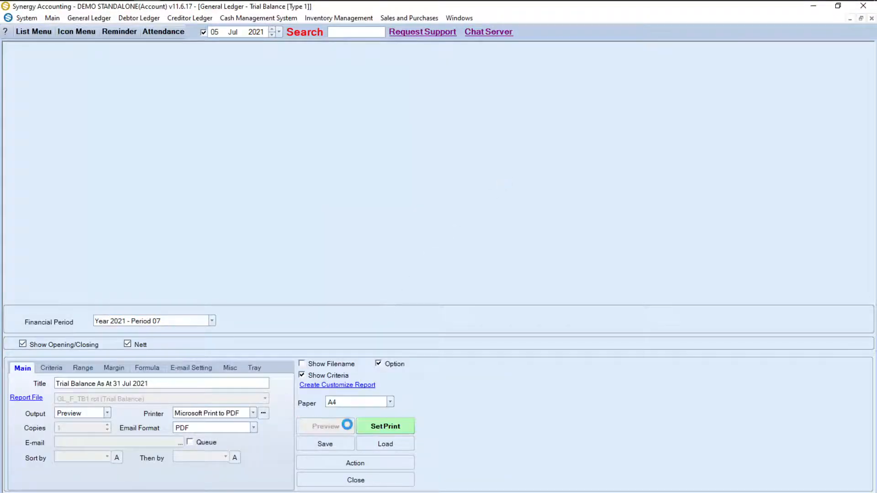
Step: Preview the Trial Balance as at 31 Jul 2021, then return to the report menu
left_click(326, 427)
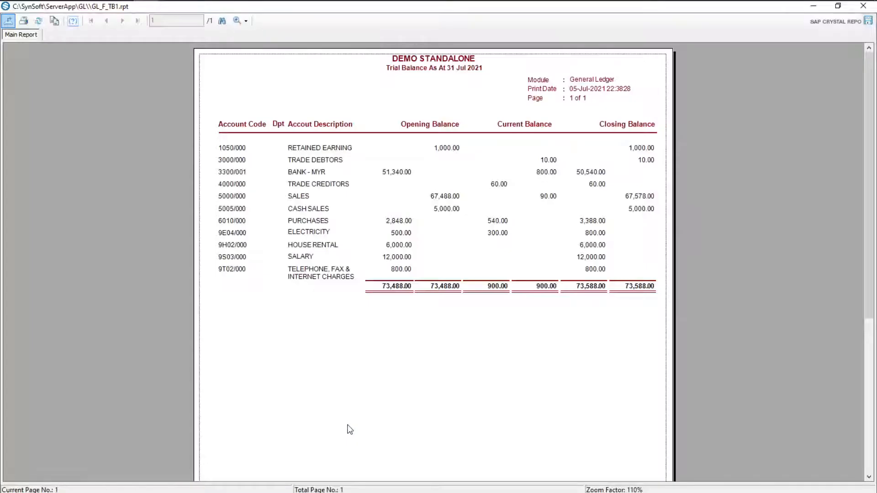
left_click(863, 5)
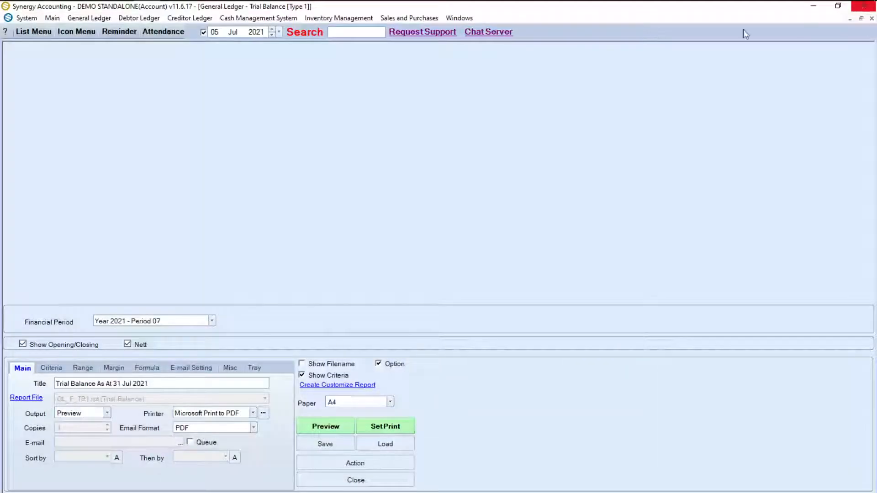
left_click(75, 32)
Step: Preview the Balance Sheet as at 31 Jul 2021, then return to the report menu
left_click(602, 173)
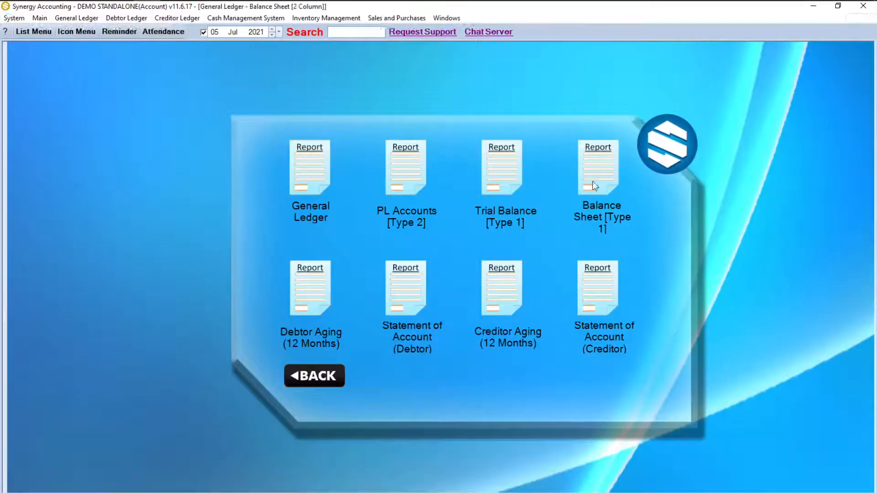
left_click(336, 425)
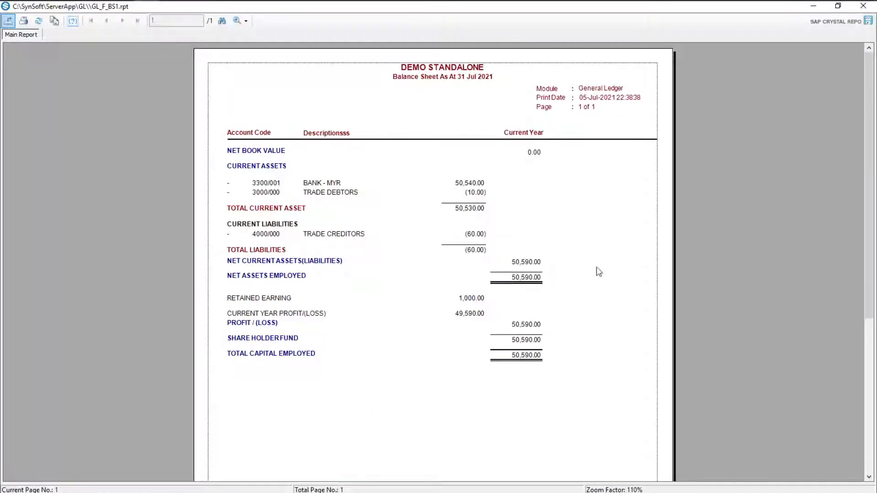
left_click(863, 7)
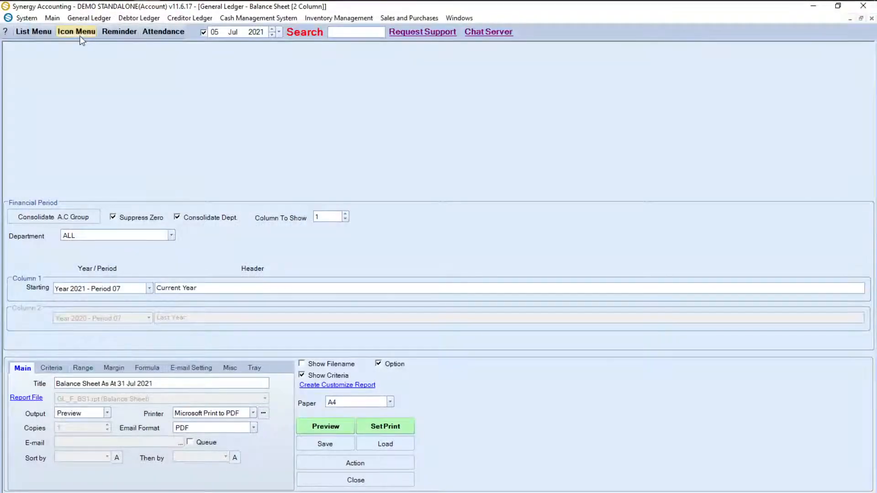
left_click(76, 32)
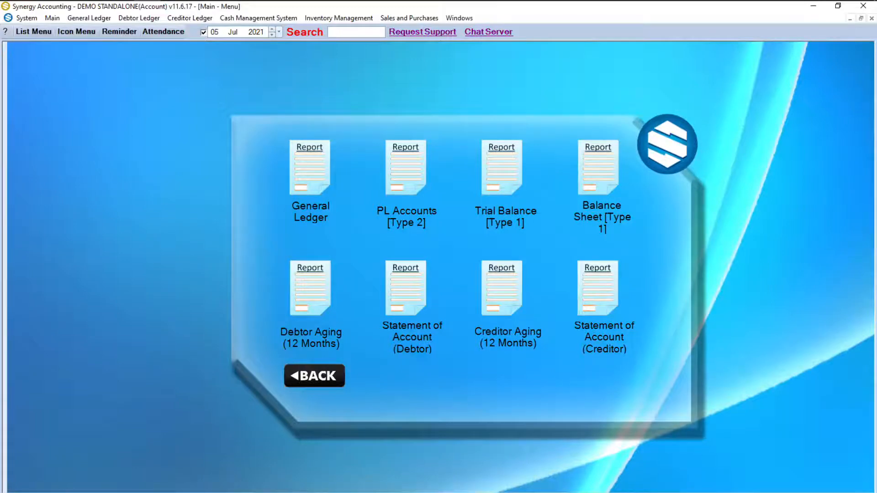
Step: Preview the Debtor Aging (12 Months) report with compare date 31 Jul 2021
left_click(305, 285)
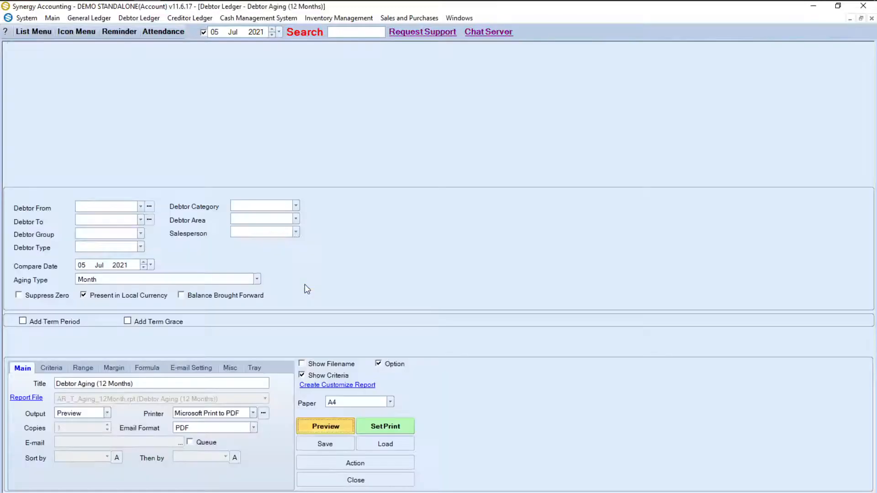
left_click(82, 267)
left_click(82, 266)
type("31")
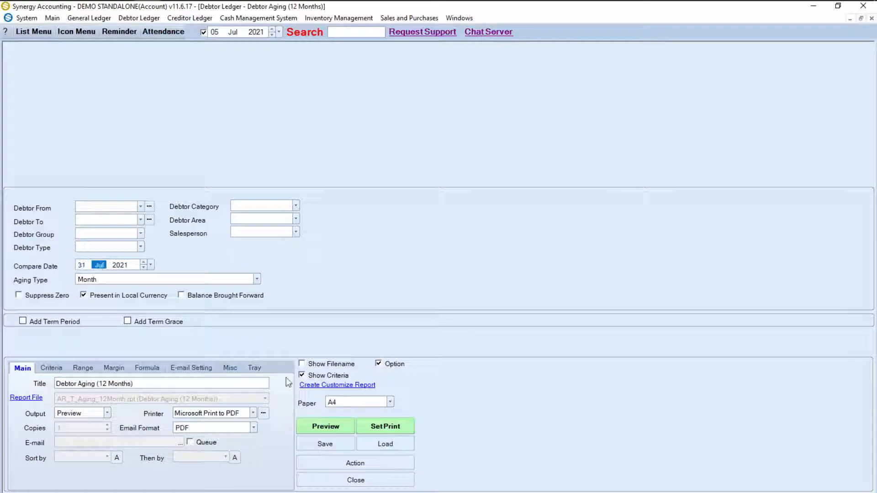
left_click(327, 425)
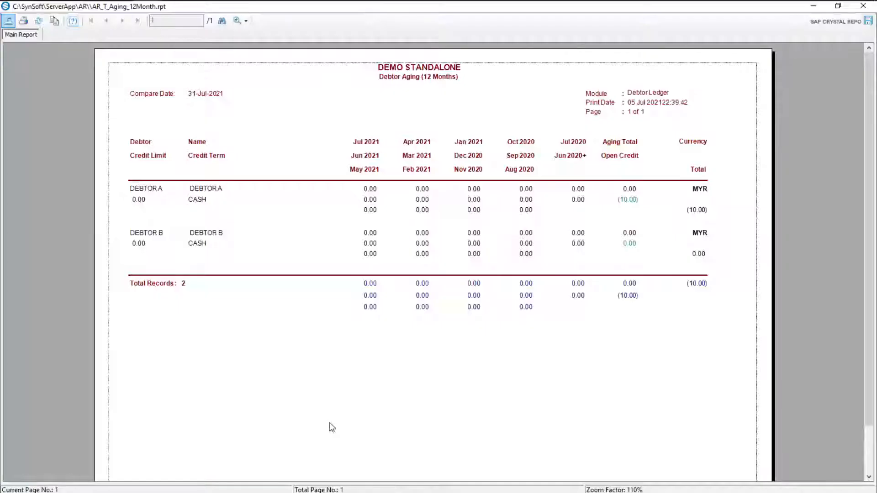
left_click(867, 10)
left_click(65, 32)
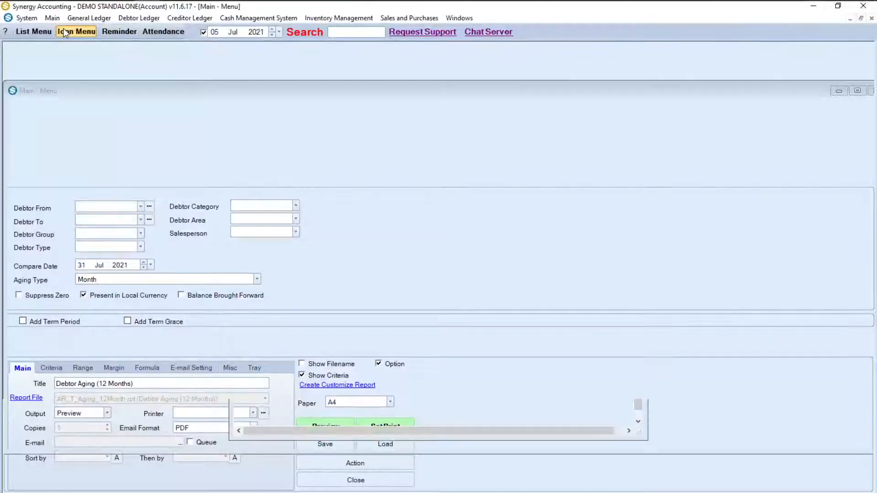
Step: Preview the debtor Statement of Account for July 2021, then return to the report menu
left_click(396, 285)
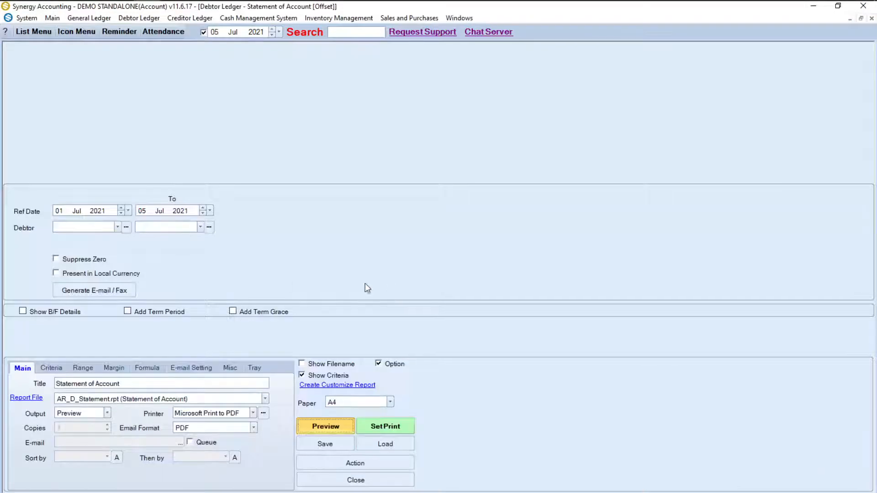
left_click(142, 211)
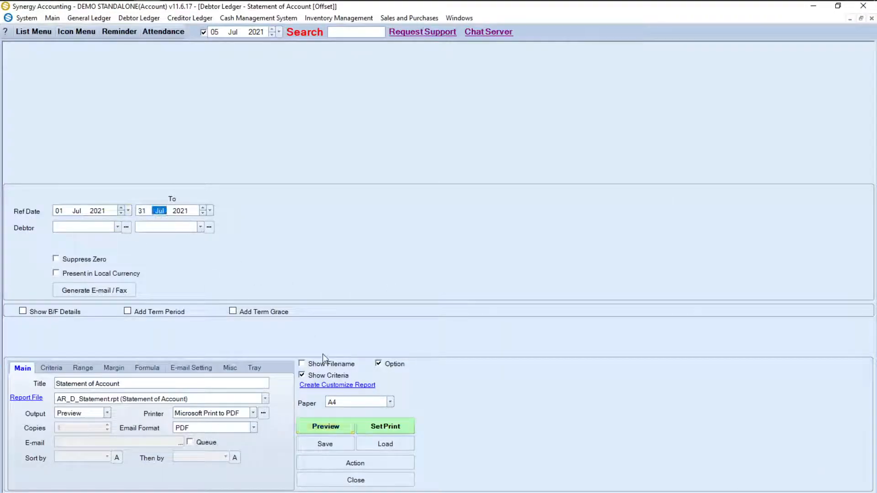
left_click(322, 426)
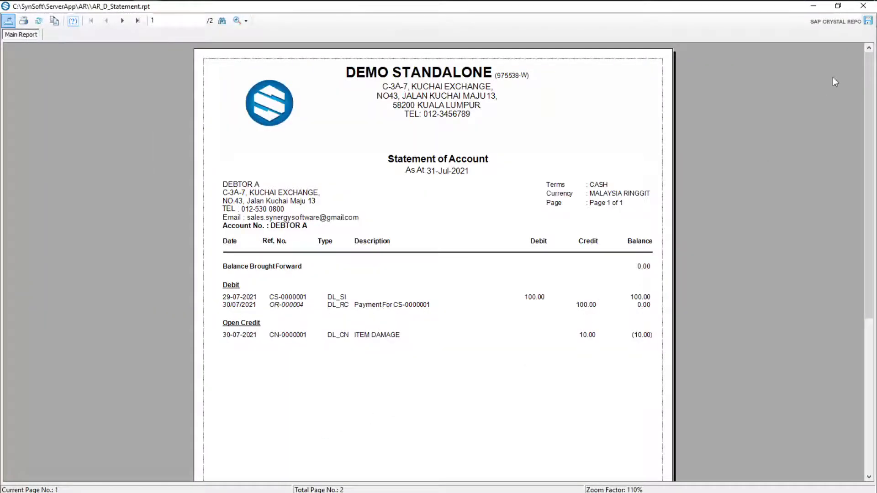
left_click(863, 6)
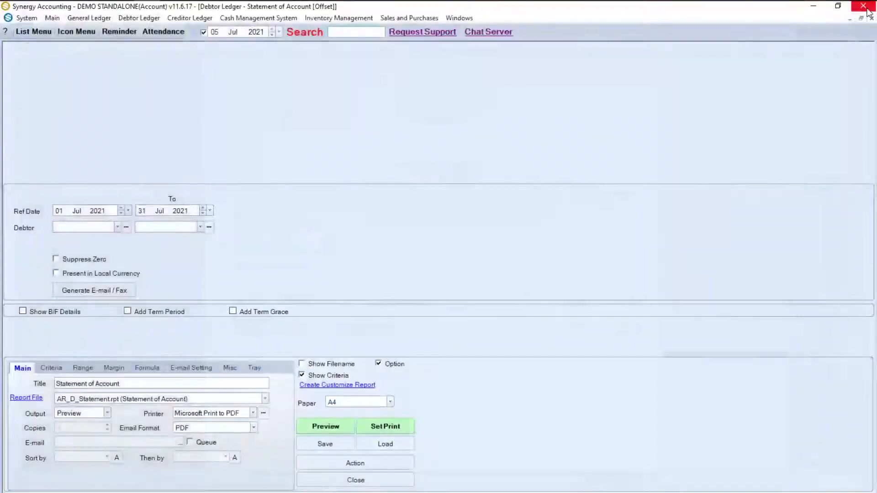
left_click(77, 32)
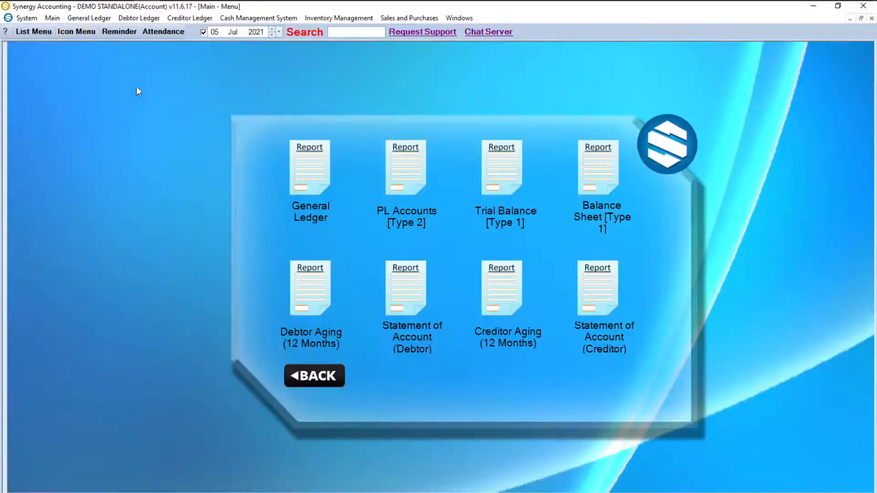
Step: Preview the Creditor Aging (12 Months) report with compare date 31 Jul 2021
left_click(493, 295)
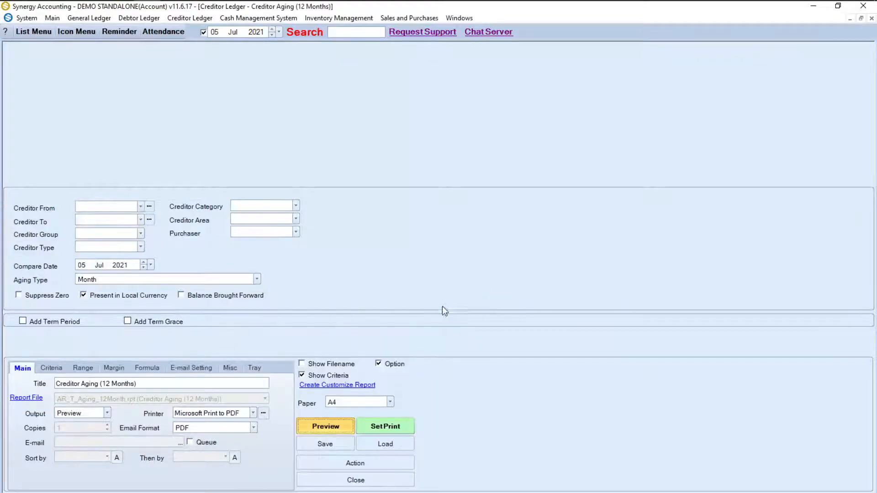
left_click(82, 265)
type("31")
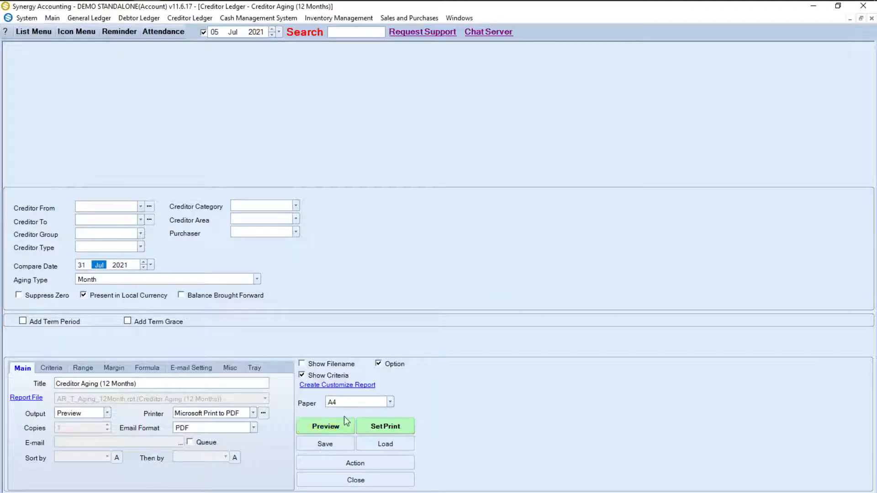
left_click(348, 426)
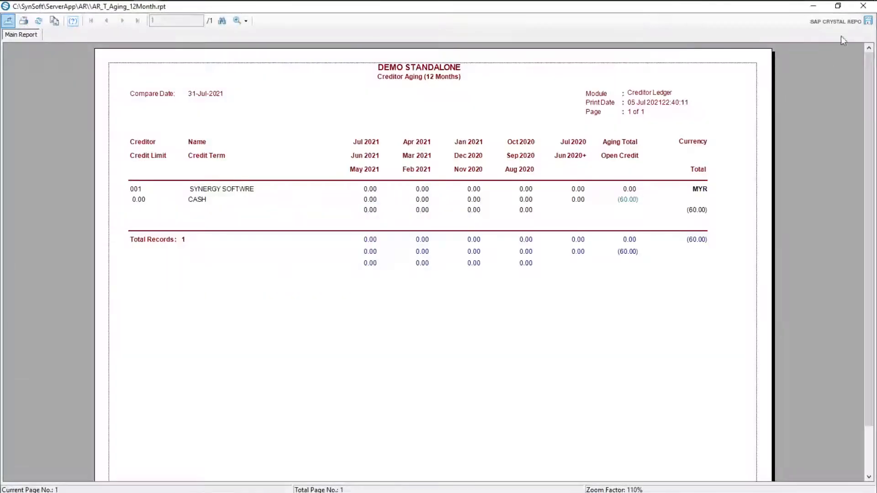
left_click(862, 13)
left_click(82, 32)
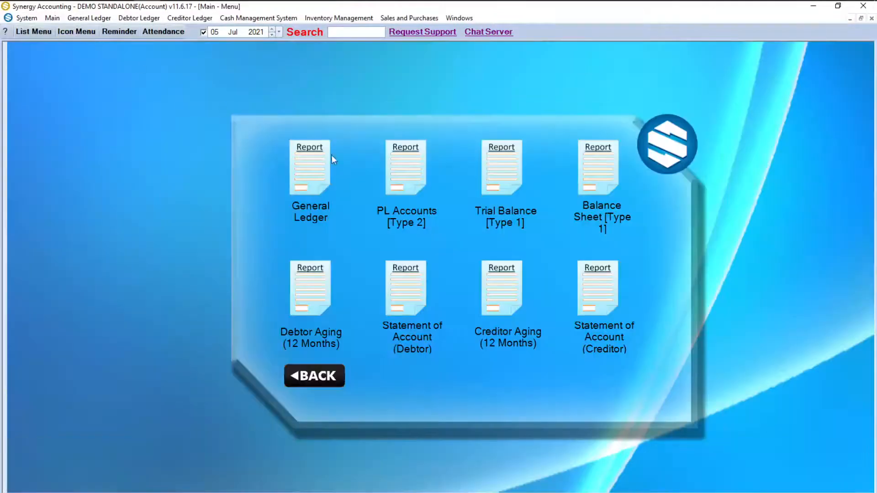
Step: Preview the creditor Statement of Account ending 31 Jul 2021, then return to the report menu
left_click(589, 283)
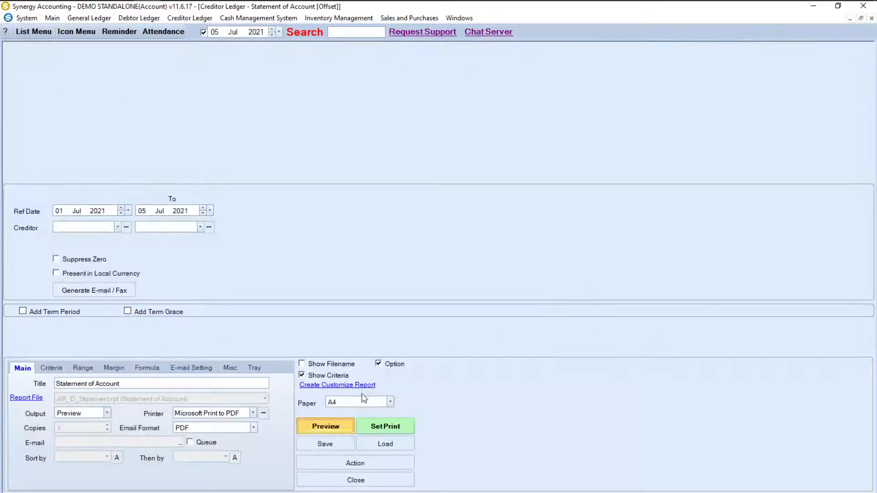
left_click(142, 211)
type("31")
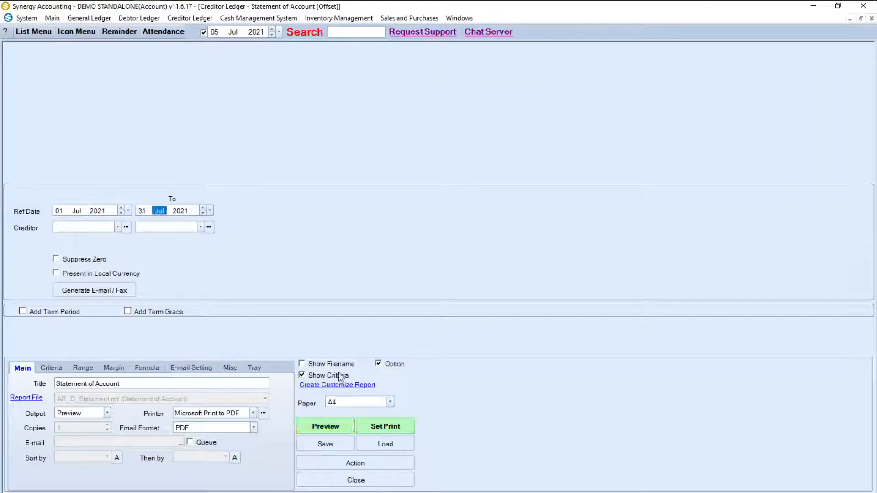
left_click(328, 425)
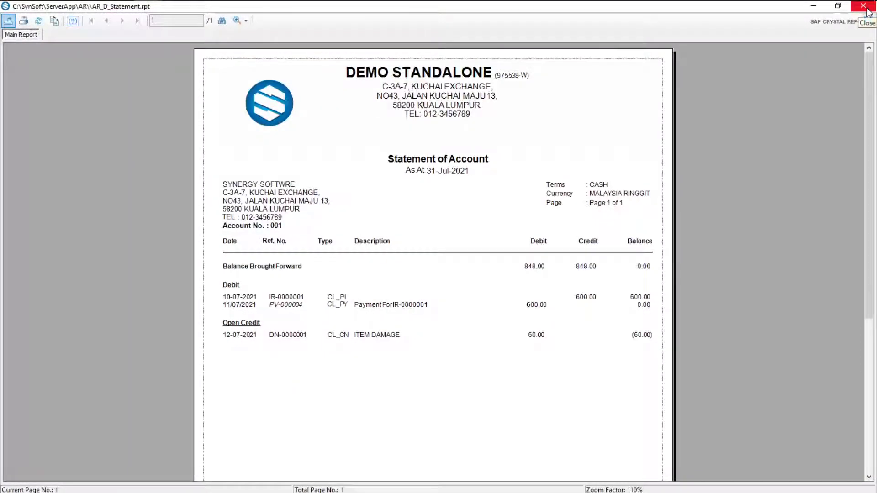
left_click(864, 6)
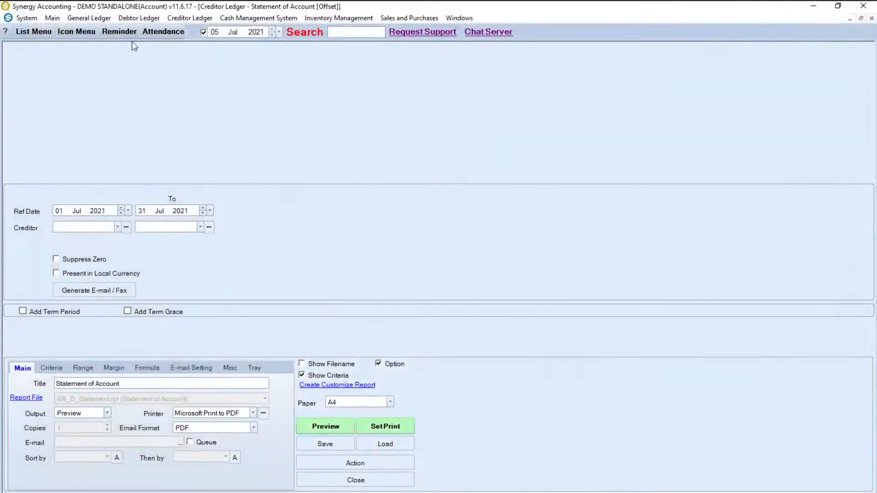
left_click(78, 32)
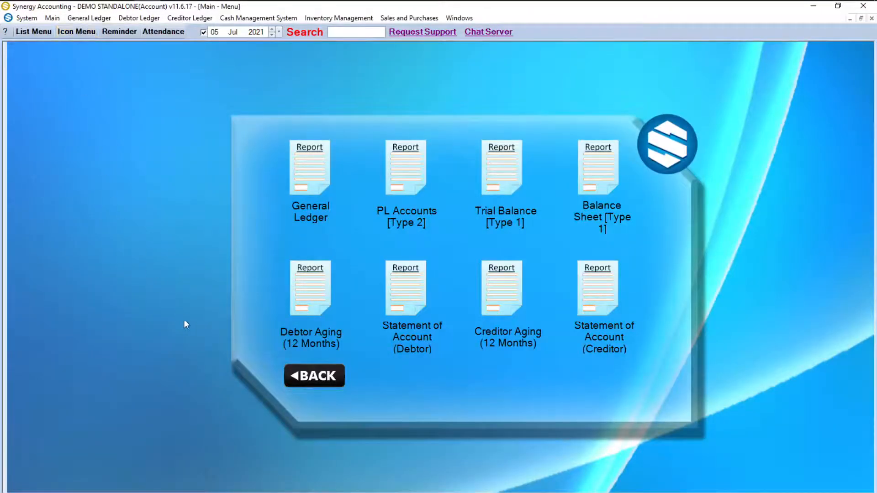
Step: Run the Item Sales Purchases Query for A001 - Charger and inspect its Invoice Received and Sales Invoice rows
left_click(300, 379)
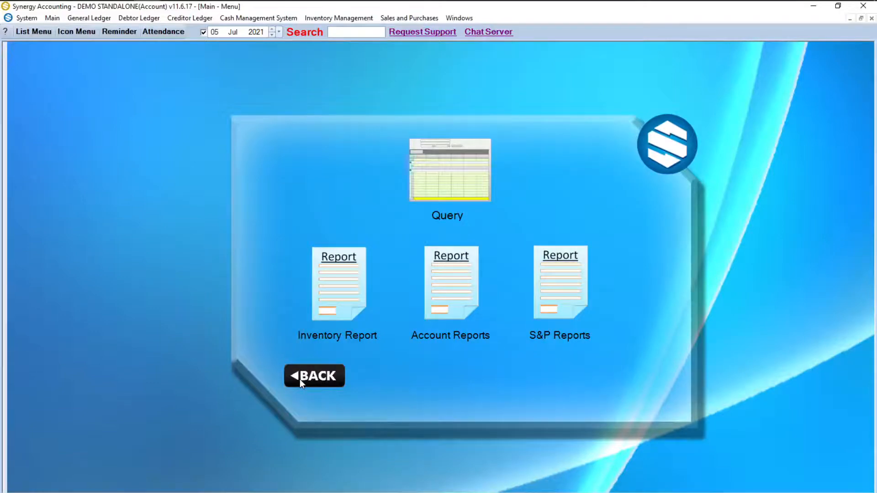
left_click(455, 188)
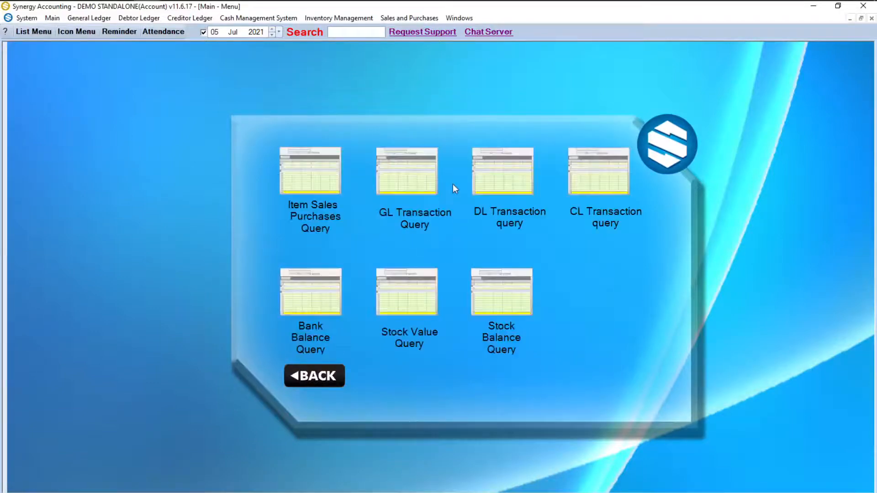
left_click(300, 178)
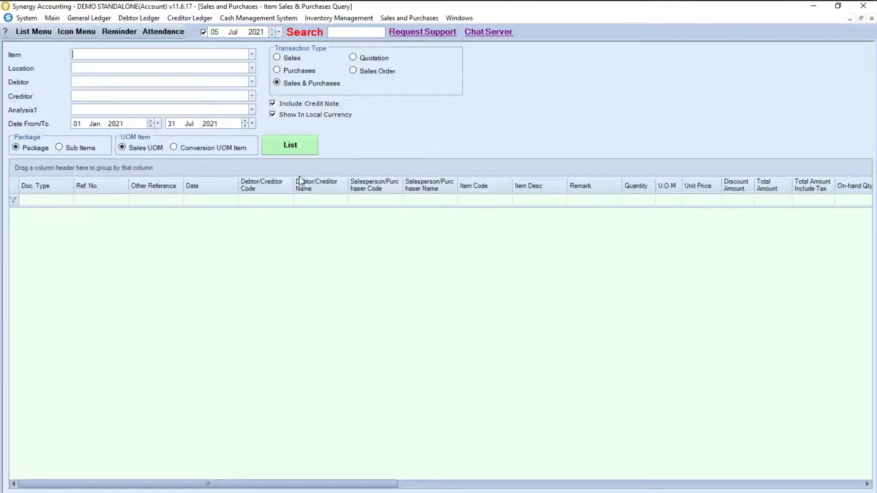
left_click(200, 54)
type("a00")
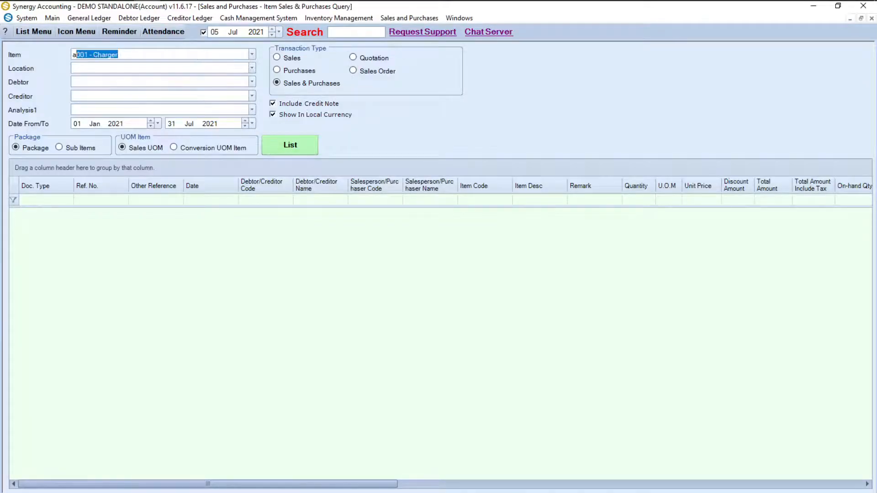
type("1")
left_click(93, 125)
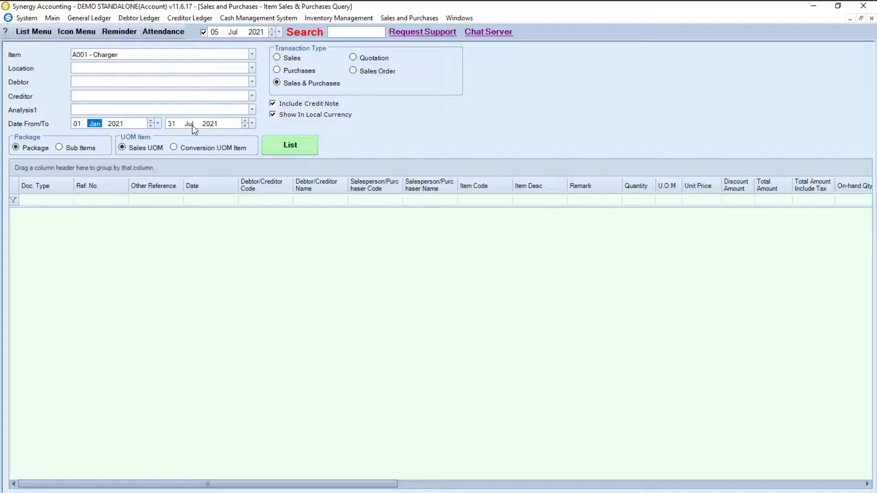
left_click(281, 153)
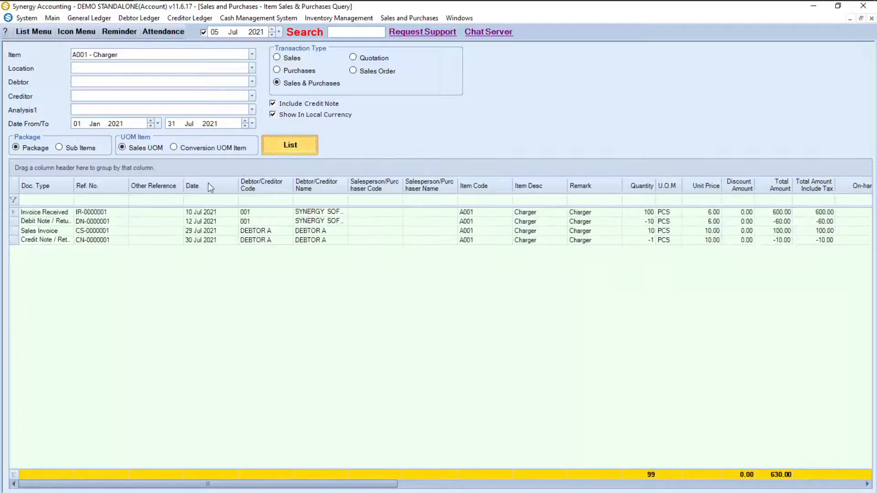
left_click(110, 213)
left_click(105, 231)
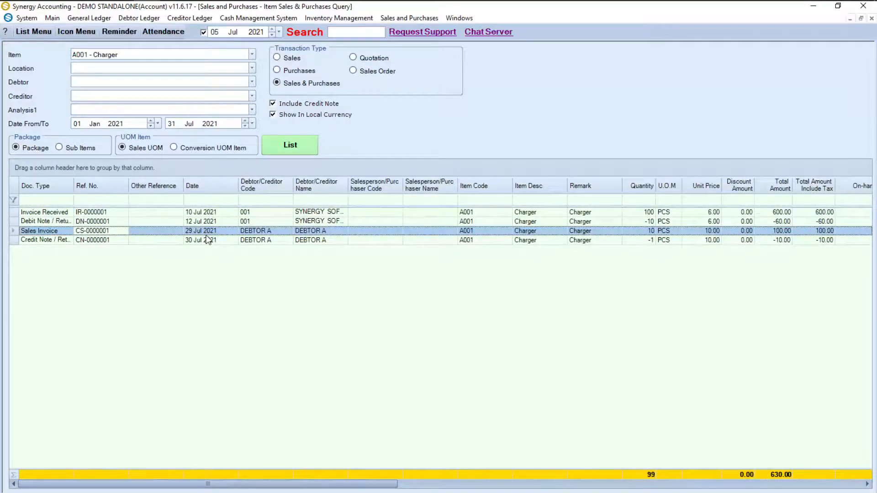
left_click(84, 35)
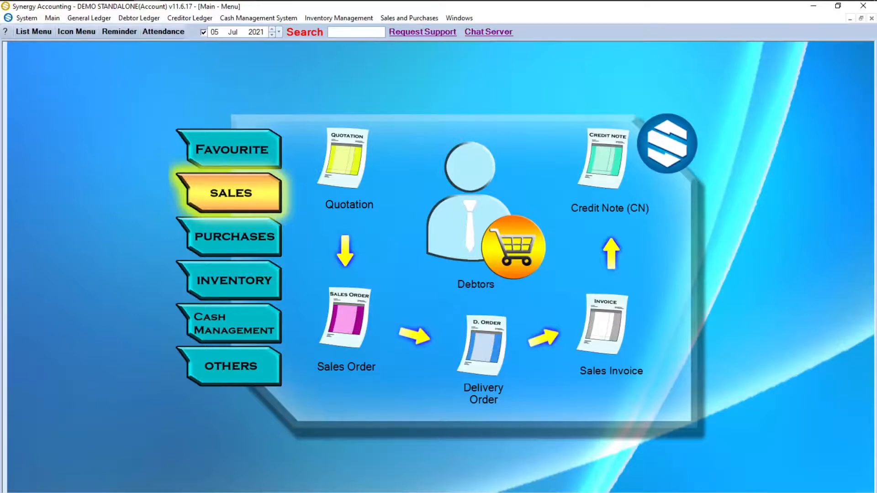
Step: Start backing up DataAcc to C:\SynSoft\DataAcc-2021-07-05.bak from the OTHERS Backup Database form
left_click(229, 371)
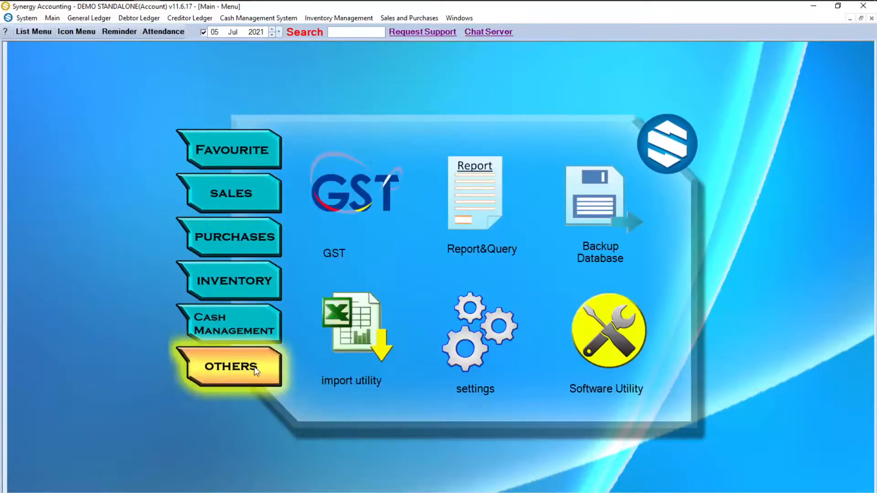
left_click(606, 202)
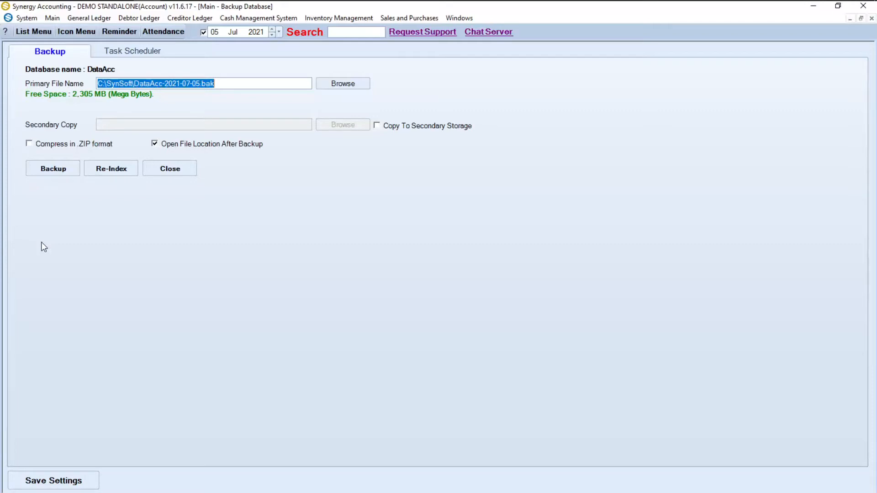
left_click(40, 174)
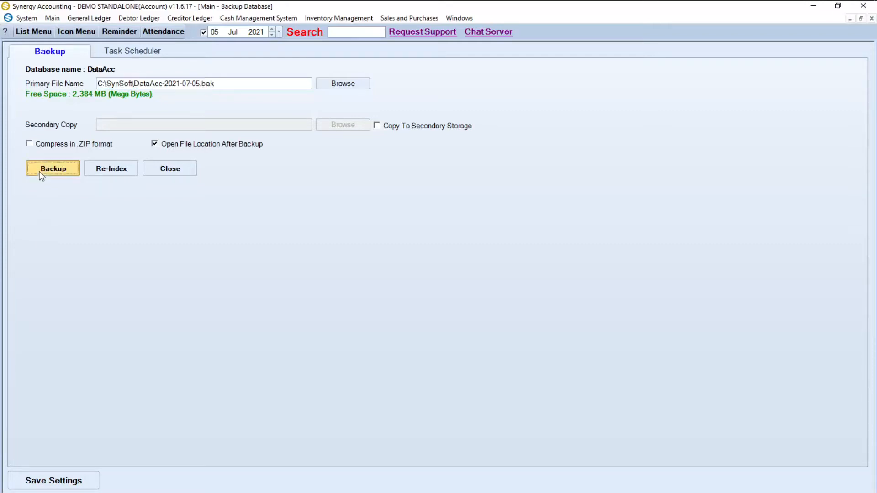